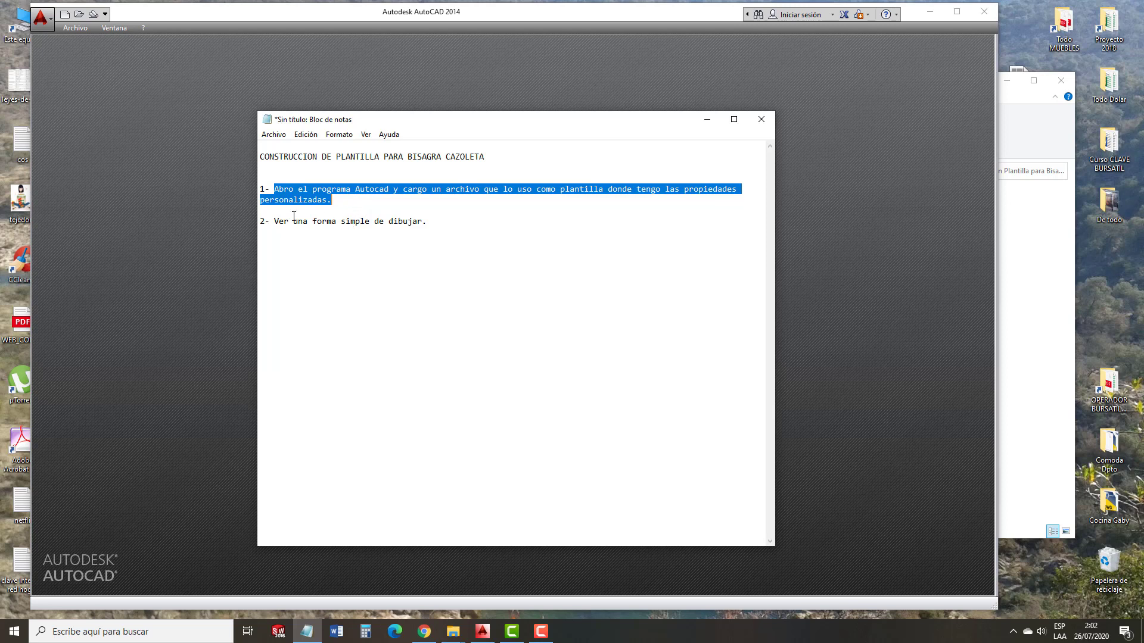
Review item 2 of the notes about a simple way of drawing and minimise the notes window.
{"action": "left_click_drag", "start_coordinate": [276, 221], "coordinate": [389, 229]}
{"action": "left_click", "coordinate": [446, 264]}
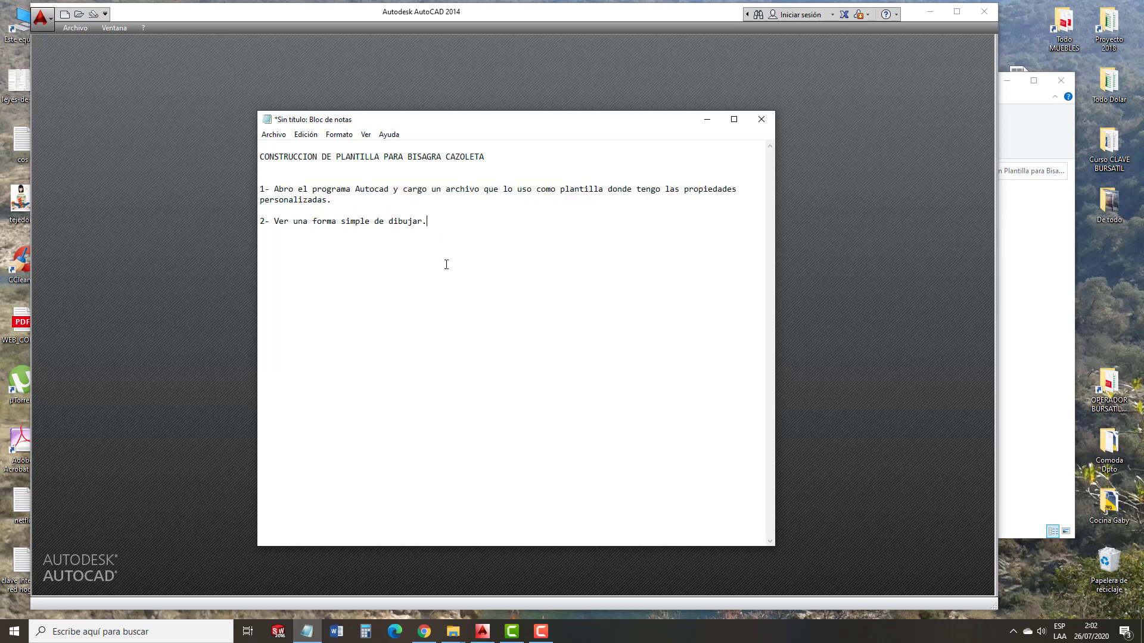
{"action": "left_click", "coordinate": [707, 121]}
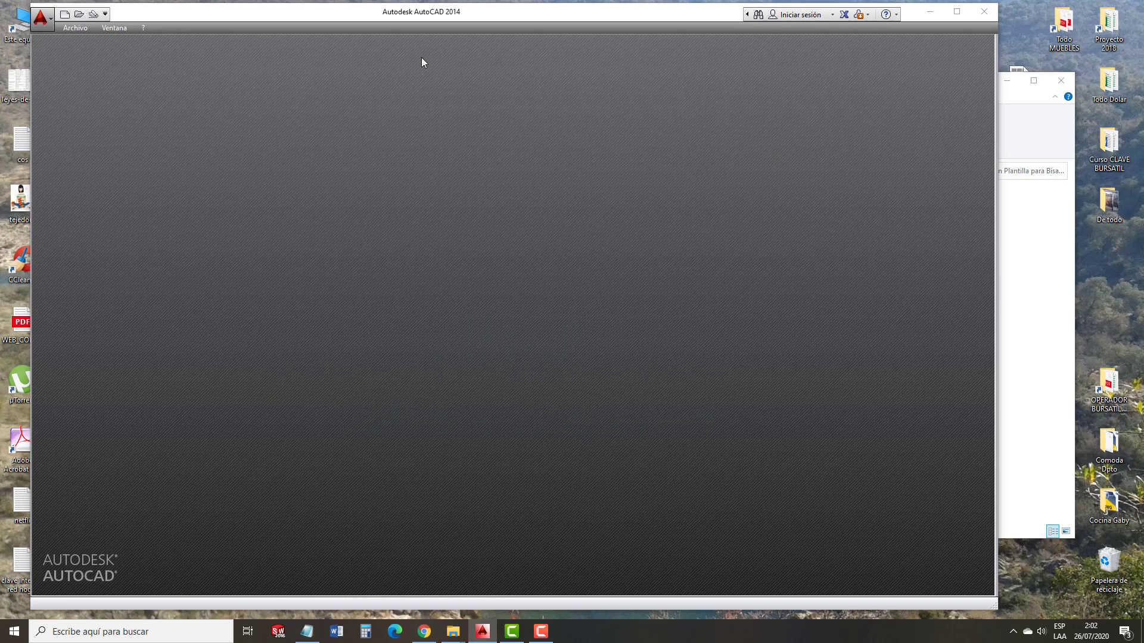
Create a new drawing using the PLANO BASE router file as its template.
{"action": "left_click", "coordinate": [64, 15]}
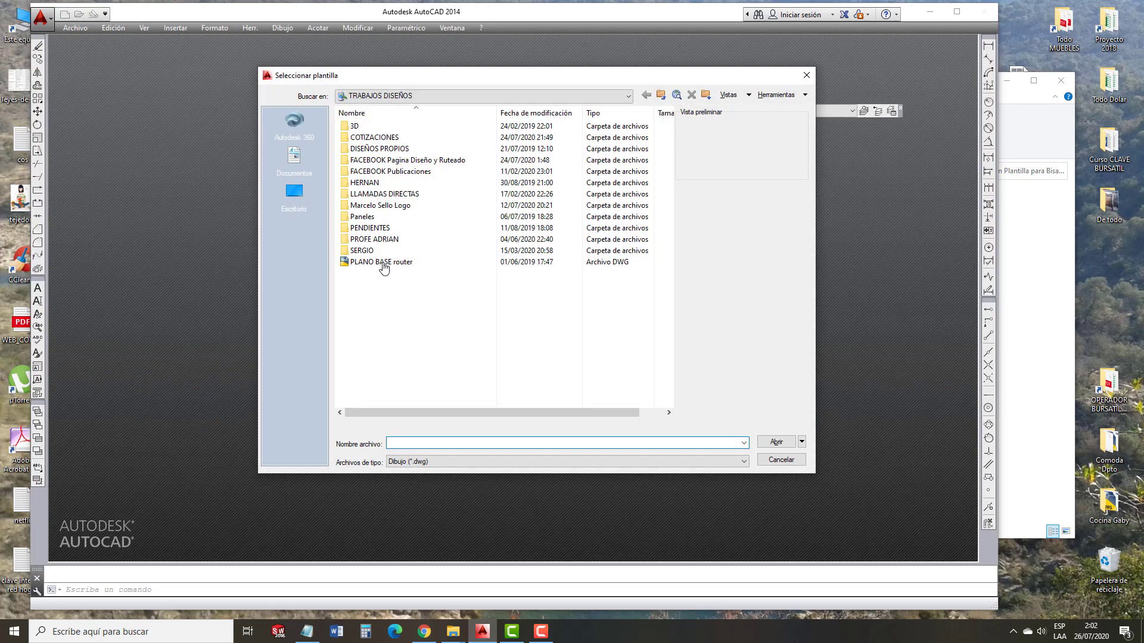
{"action": "left_click", "coordinate": [385, 267]}
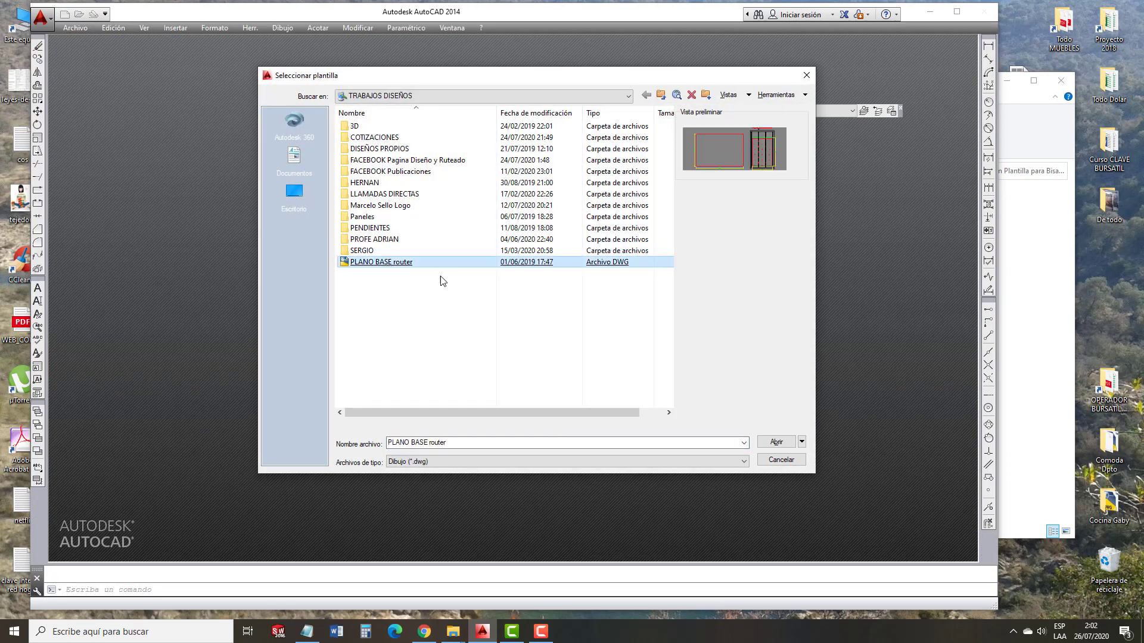
{"action": "key", "text": "Return"}
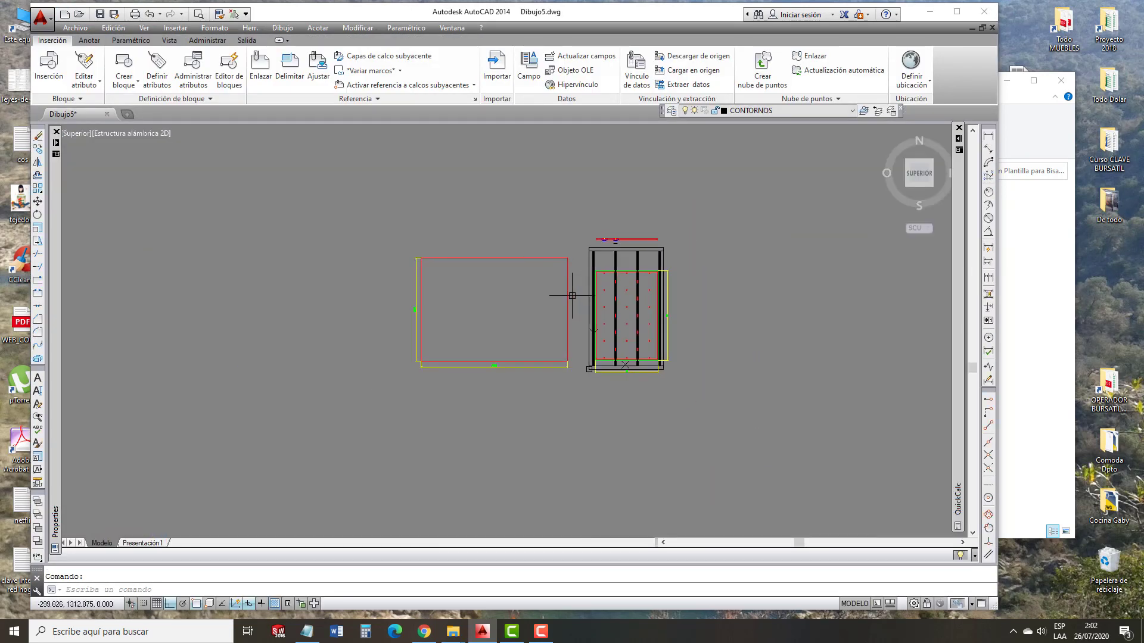
Draw a line from the origin 0,0 diagonally down to the left, with ortho mode off.
{"action": "scroll", "coordinate": [580, 313], "scroll_direction": "up", "scroll_amount": 1}
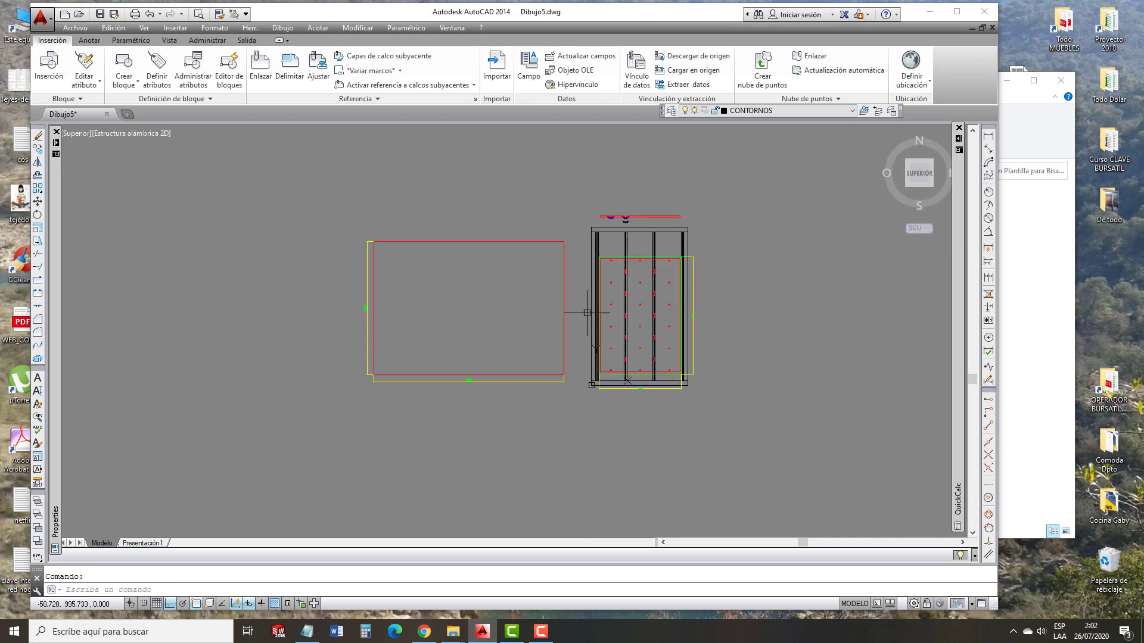
{"action": "type", "text": "l"}
{"action": "key", "text": "Return"}
{"action": "type", "text": "0"}
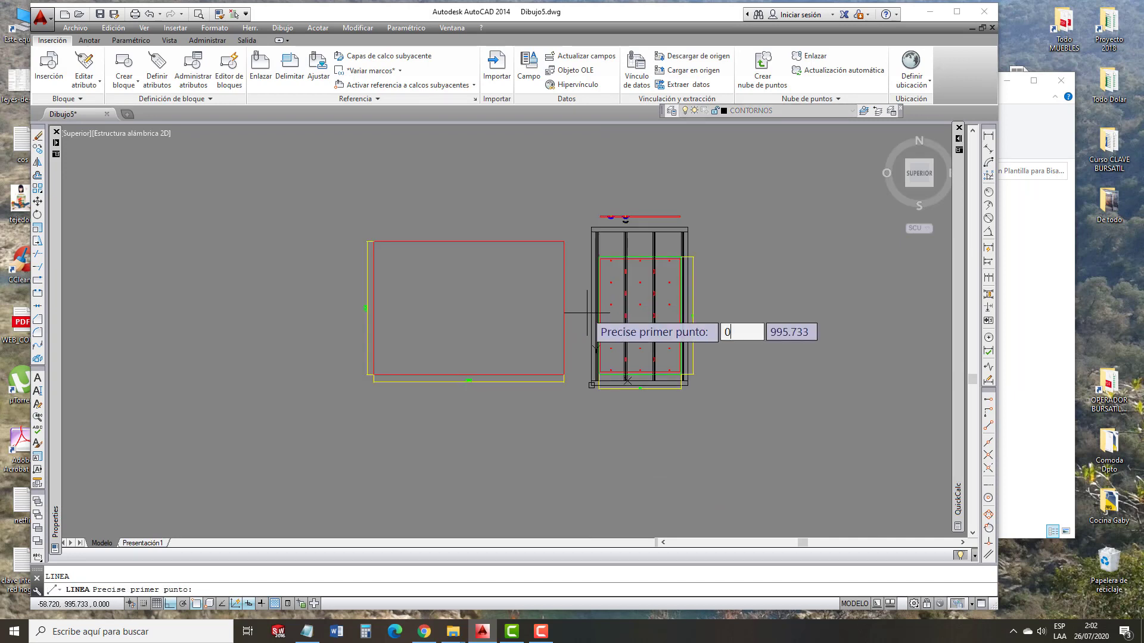
{"action": "key", "text": "Tab"}
{"action": "type", "text": "0"}
{"action": "key", "text": "Return"}
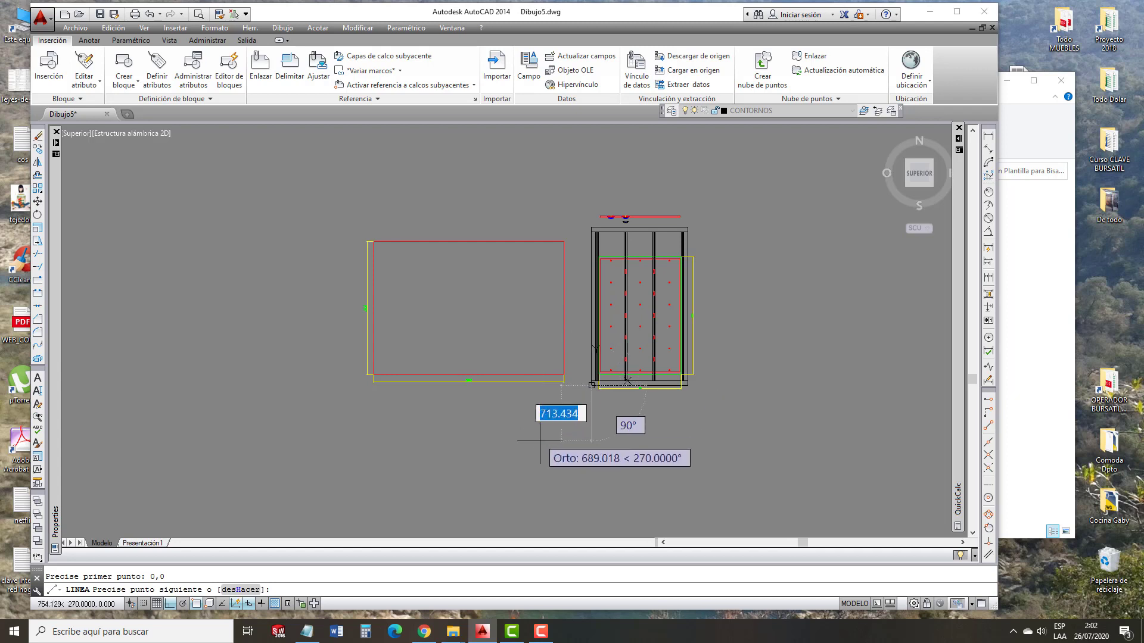
{"action": "key", "text": "F8"}
{"action": "left_click", "coordinate": [516, 451]}
{"action": "key", "text": "Escape"}
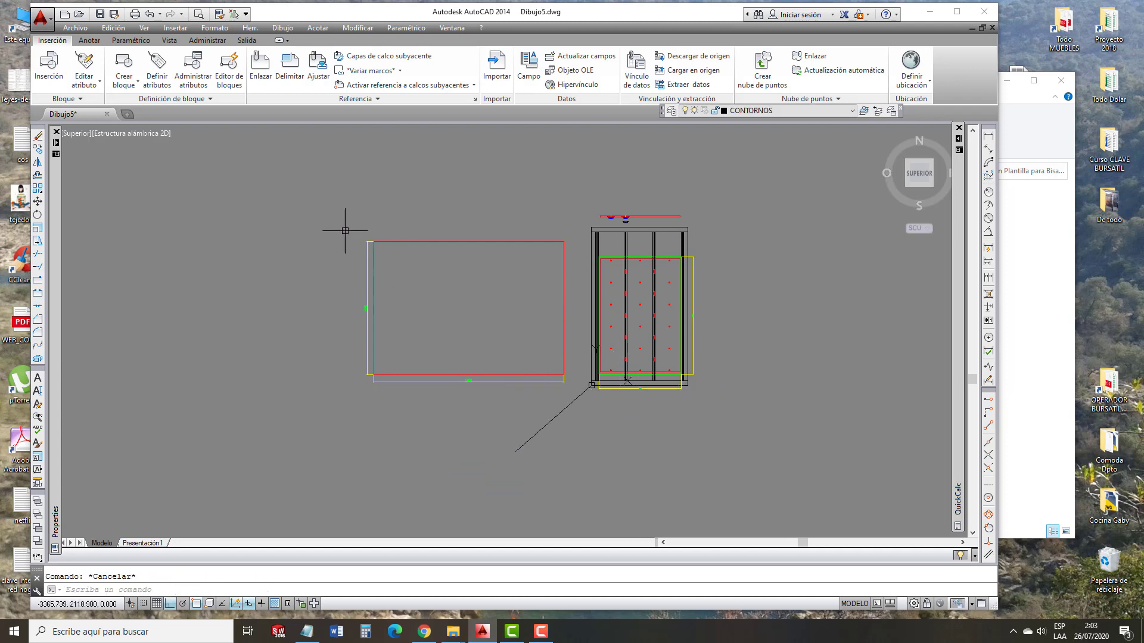
Erase all the template geometry, keeping only the diagonal line that marks the origin.
{"action": "left_click", "coordinate": [339, 190]}
{"action": "left_click", "coordinate": [742, 402]}
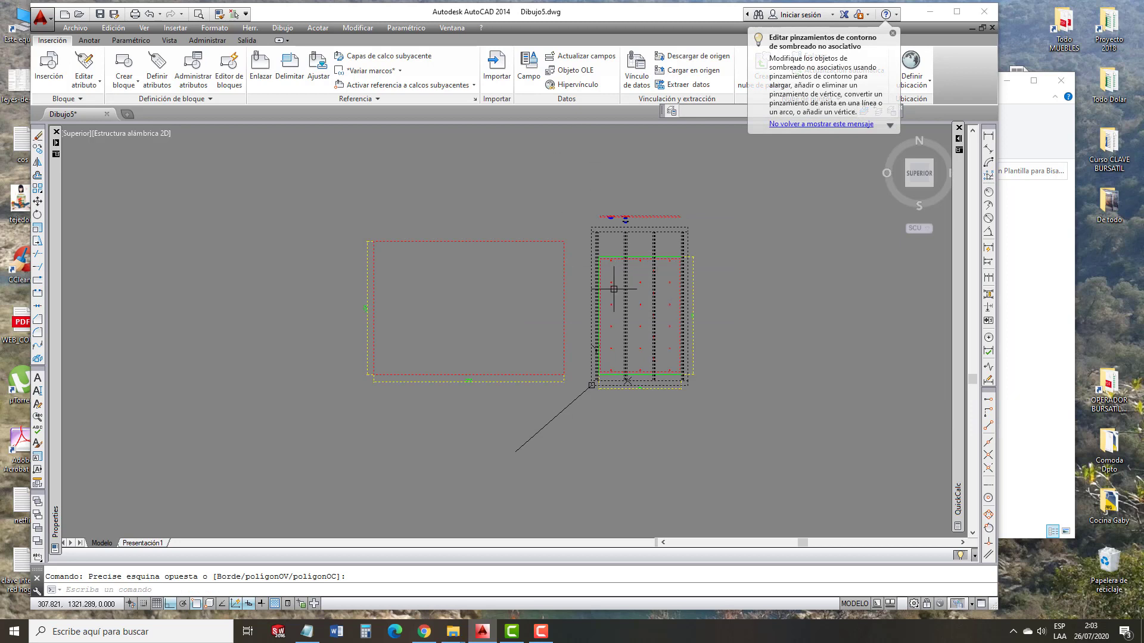
{"action": "key", "text": "Delete"}
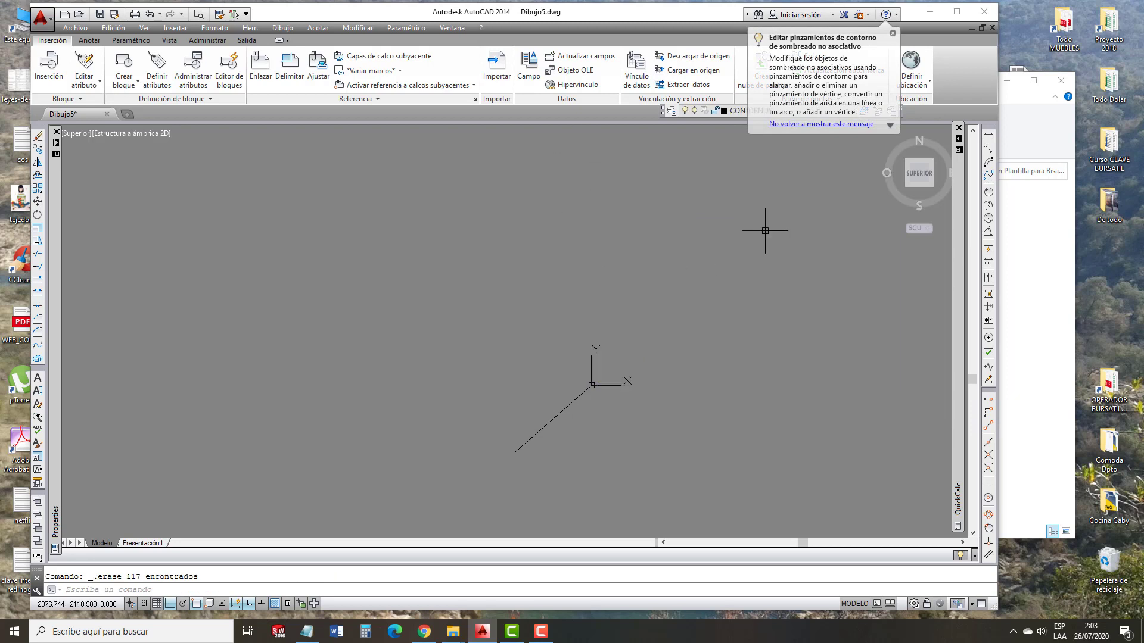
{"action": "left_click", "coordinate": [892, 34]}
{"action": "scroll", "coordinate": [590, 333], "scroll_direction": "up", "scroll_amount": 3}
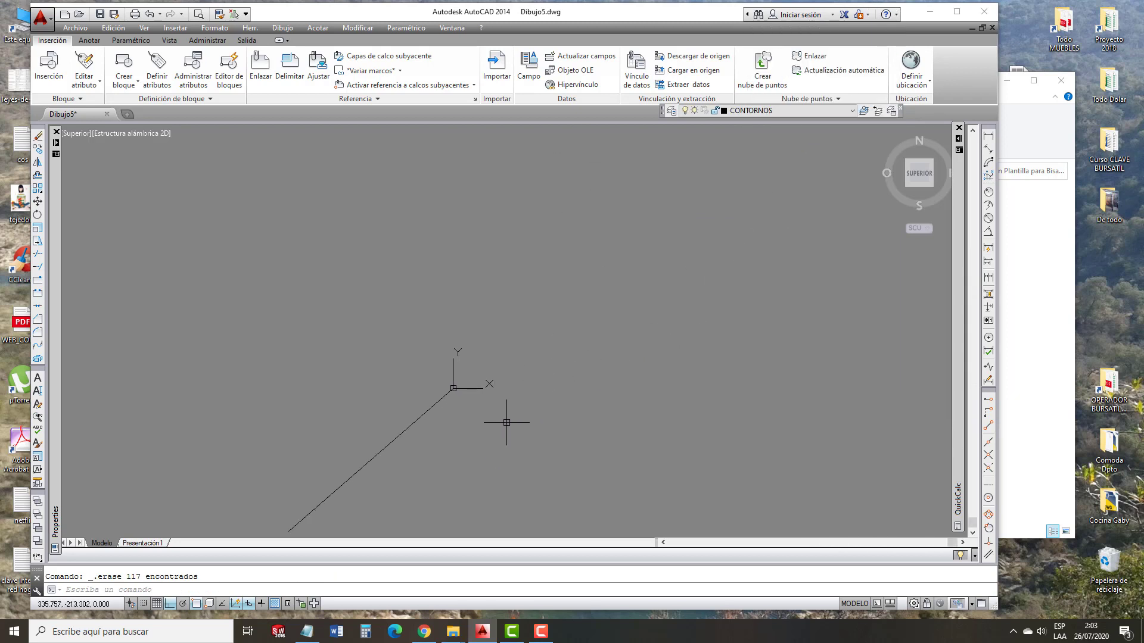
{"action": "scroll", "coordinate": [506, 414], "scroll_direction": "up", "scroll_amount": 5}
{"action": "middle_click_drag", "start_coordinate": [415, 315], "coordinate": [397, 372]}
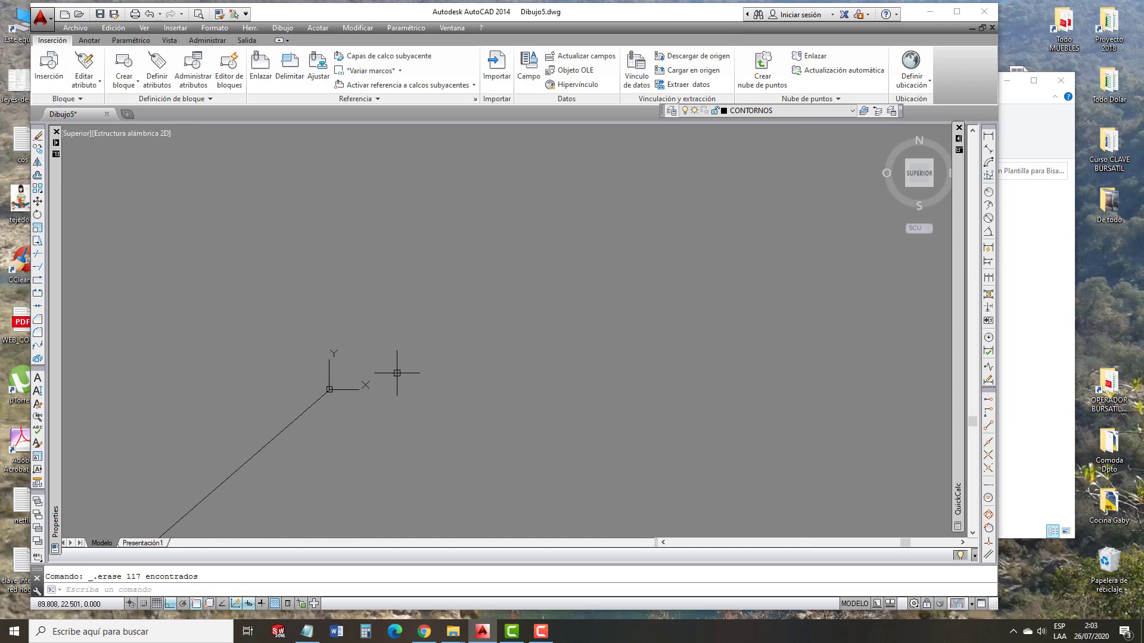
{"action": "scroll", "coordinate": [392, 382], "scroll_direction": "up", "scroll_amount": 1}
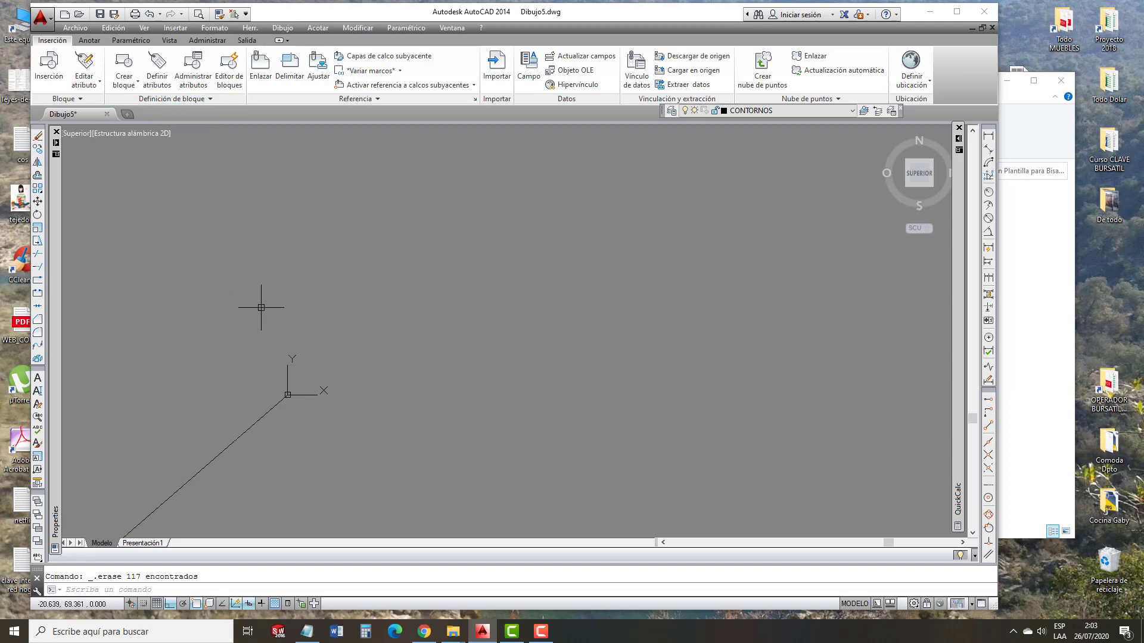
{"action": "type", "text": "l"}
{"action": "key", "text": "Return"}
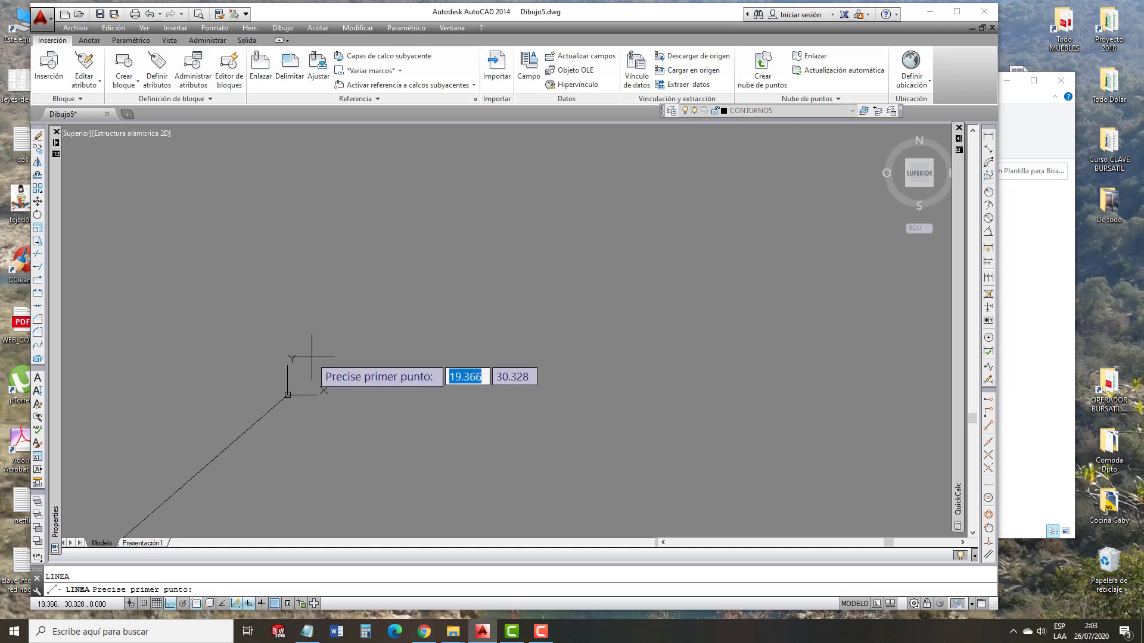
{"action": "left_click", "coordinate": [287, 395]}
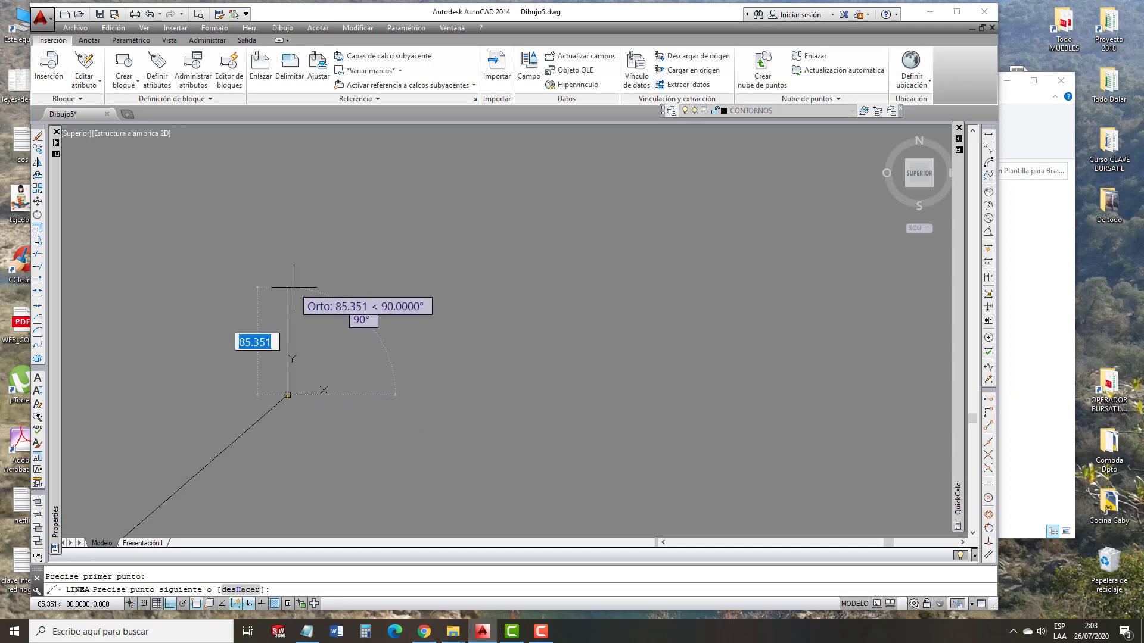
{"action": "key", "text": "Escape"}
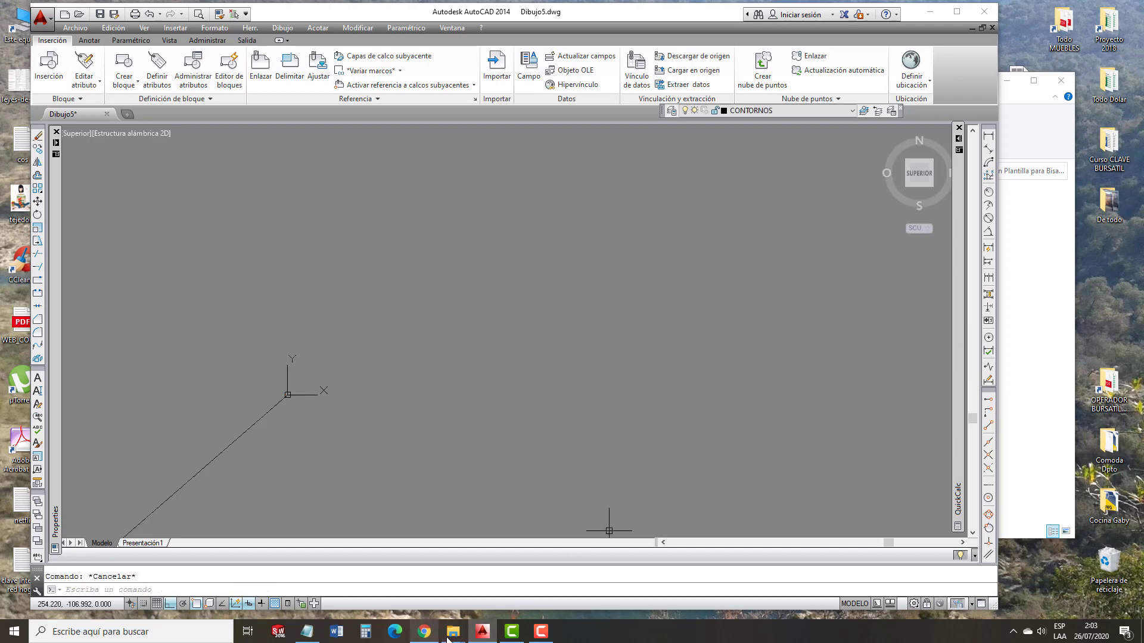
Open the Plantilla JPG from the Plantilla para Bisagras cazoleta 15mm folder and examine its dimensions.
{"action": "mouse_move", "coordinate": [454, 635]}
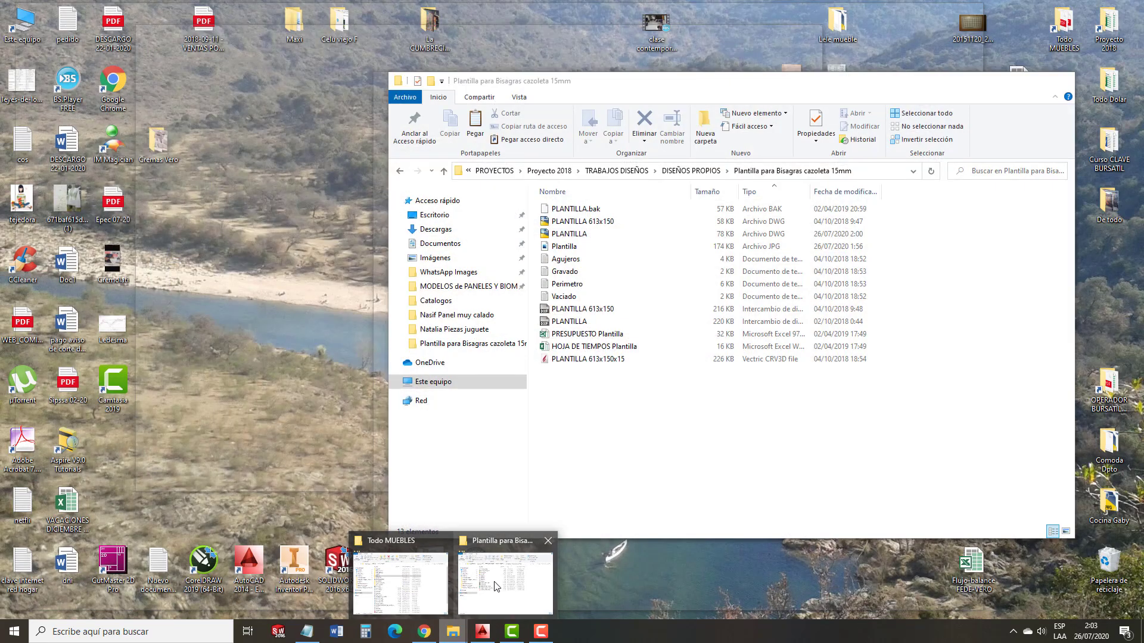
{"action": "left_click", "coordinate": [496, 583]}
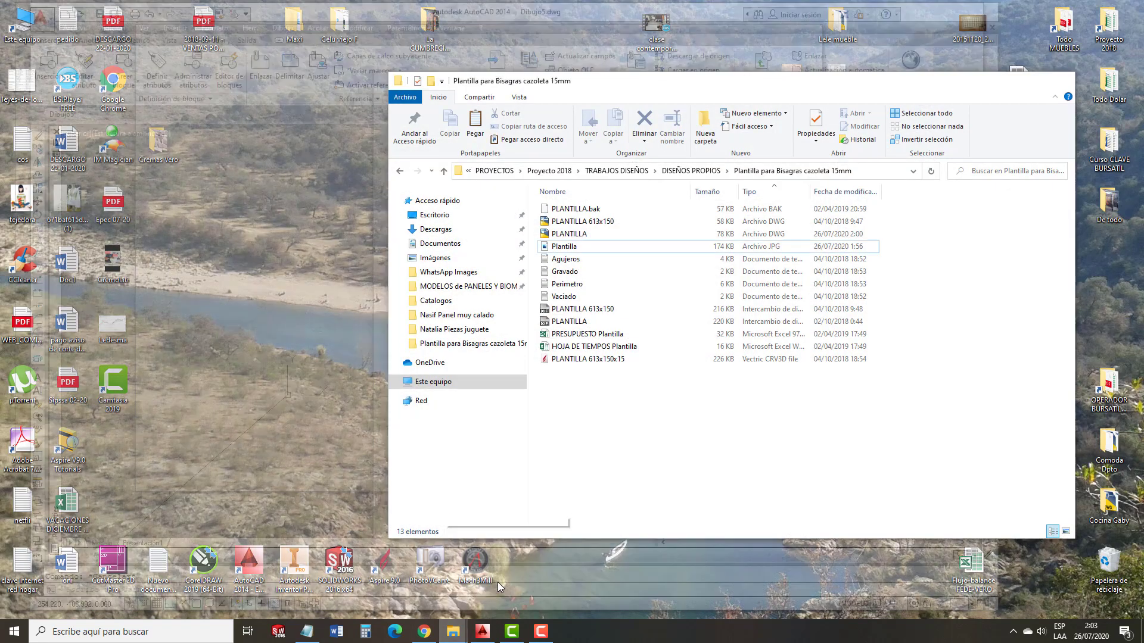
{"action": "double_click", "coordinate": [577, 253]}
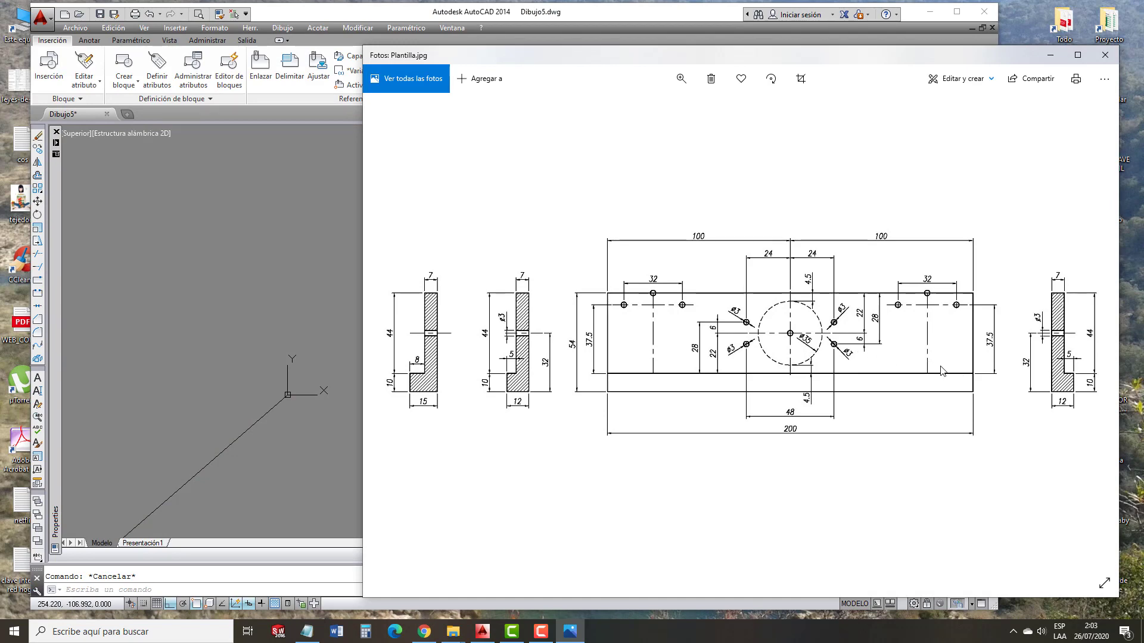
{"action": "scroll", "coordinate": [951, 361], "scroll_direction": "up", "scroll_amount": 1}
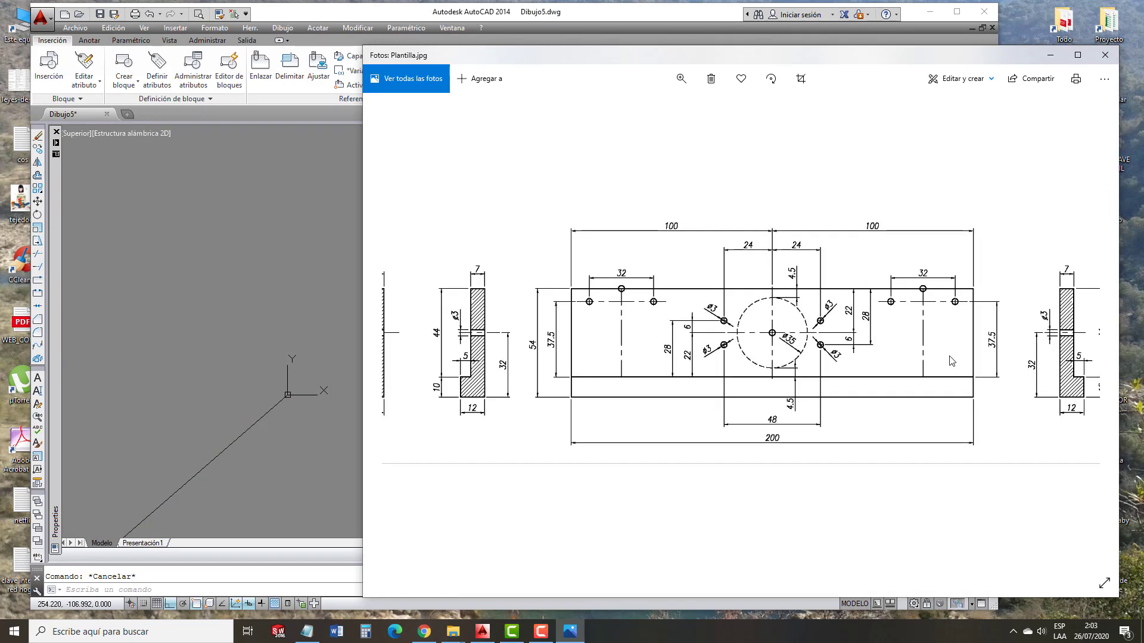
{"action": "scroll", "coordinate": [951, 361], "scroll_direction": "up", "scroll_amount": 1}
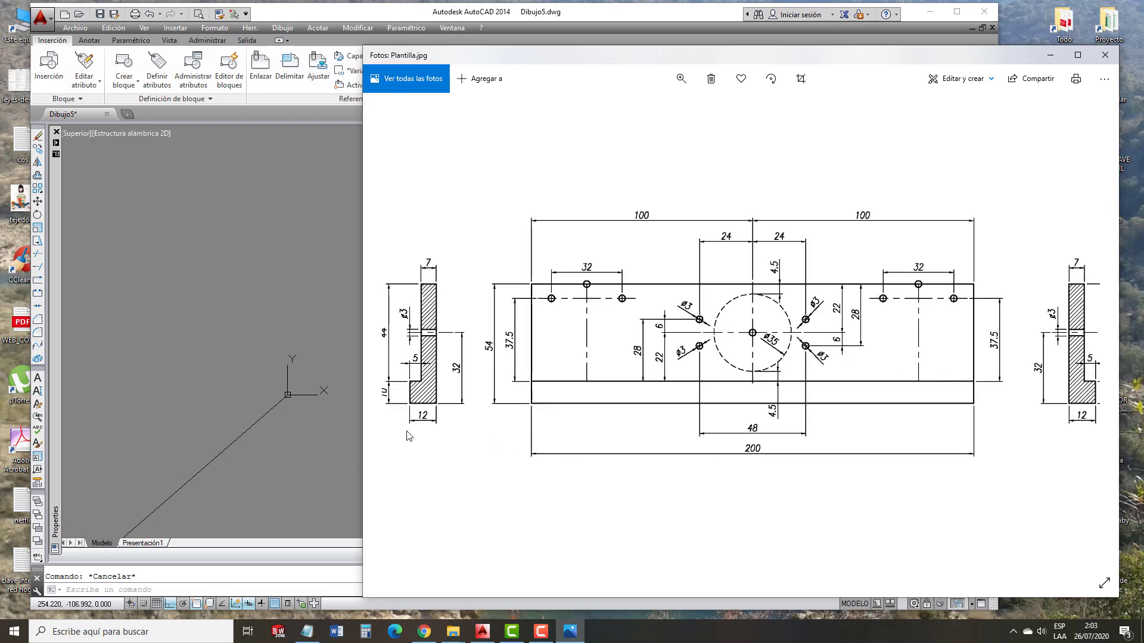
Return to AutoCAD and draw a 200 by 54 rectangle with its lower-left corner at the origin.
{"action": "left_click", "coordinate": [328, 440]}
{"action": "type", "text": "re"}
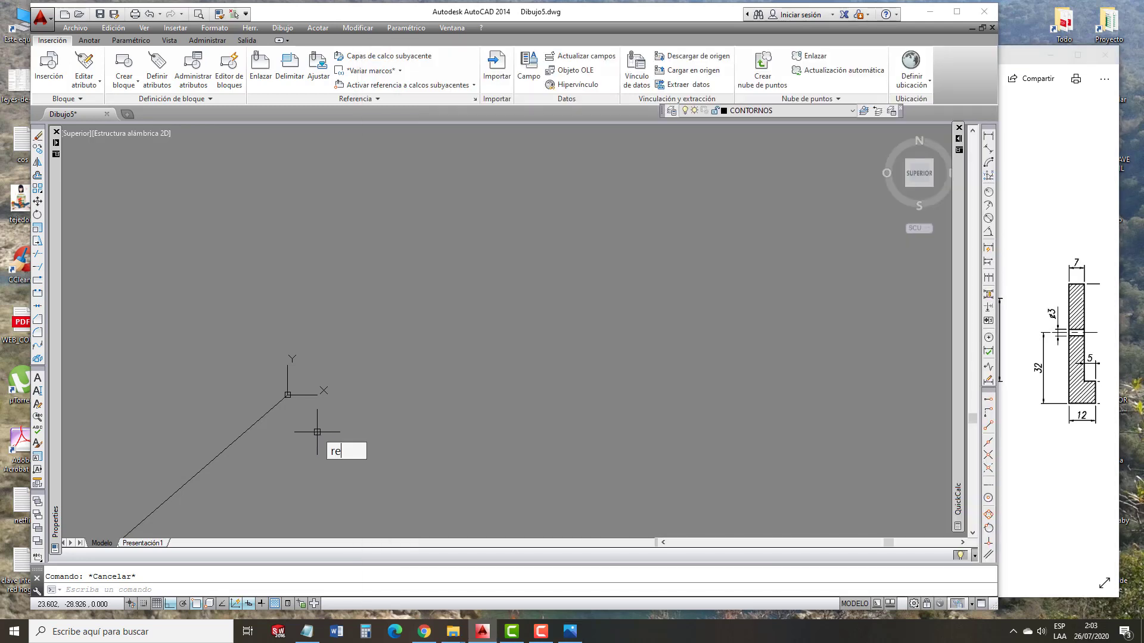
{"action": "type", "text": "c"}
{"action": "key", "text": "Return"}
{"action": "left_click", "coordinate": [288, 395]}
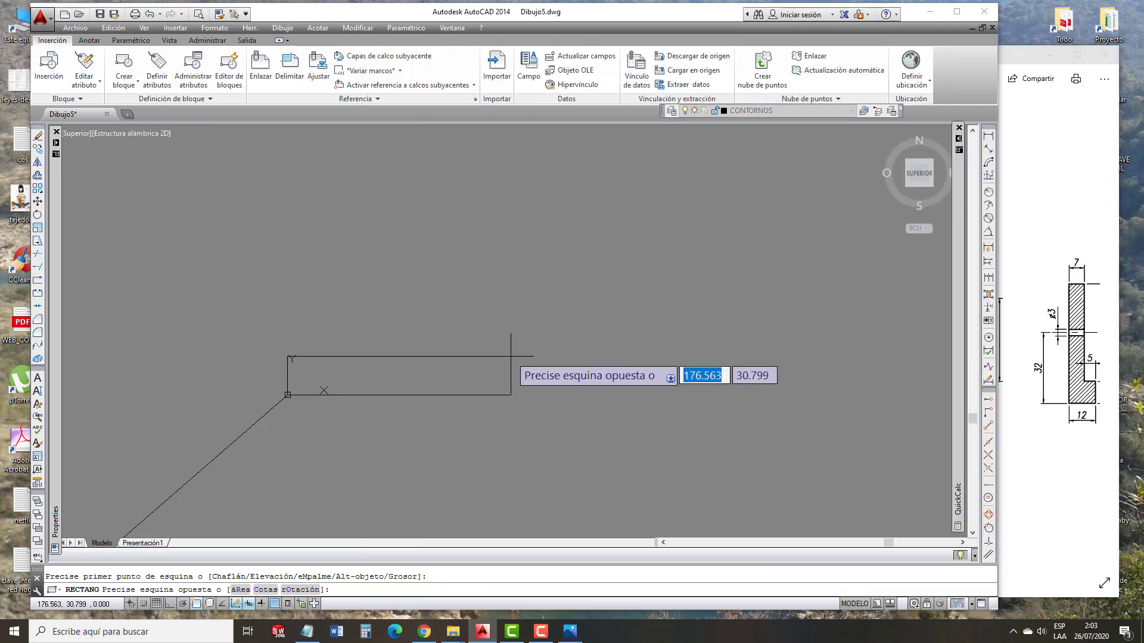
{"action": "type", "text": "200"}
{"action": "key", "text": "Tab"}
{"action": "type", "text": "5"}
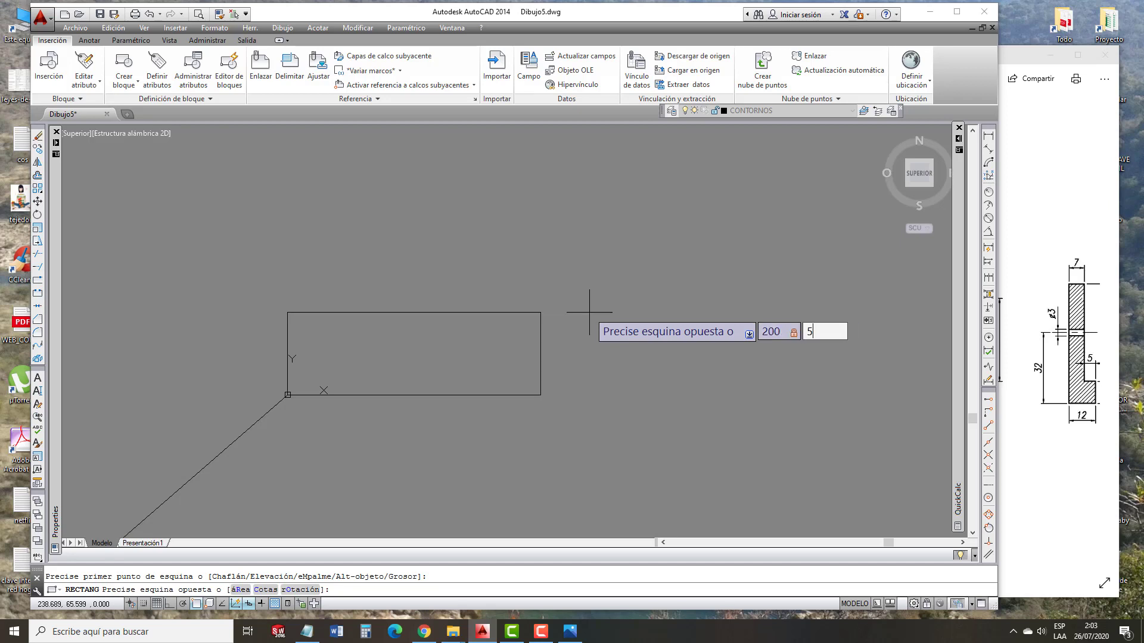
{"action": "key", "text": "Return"}
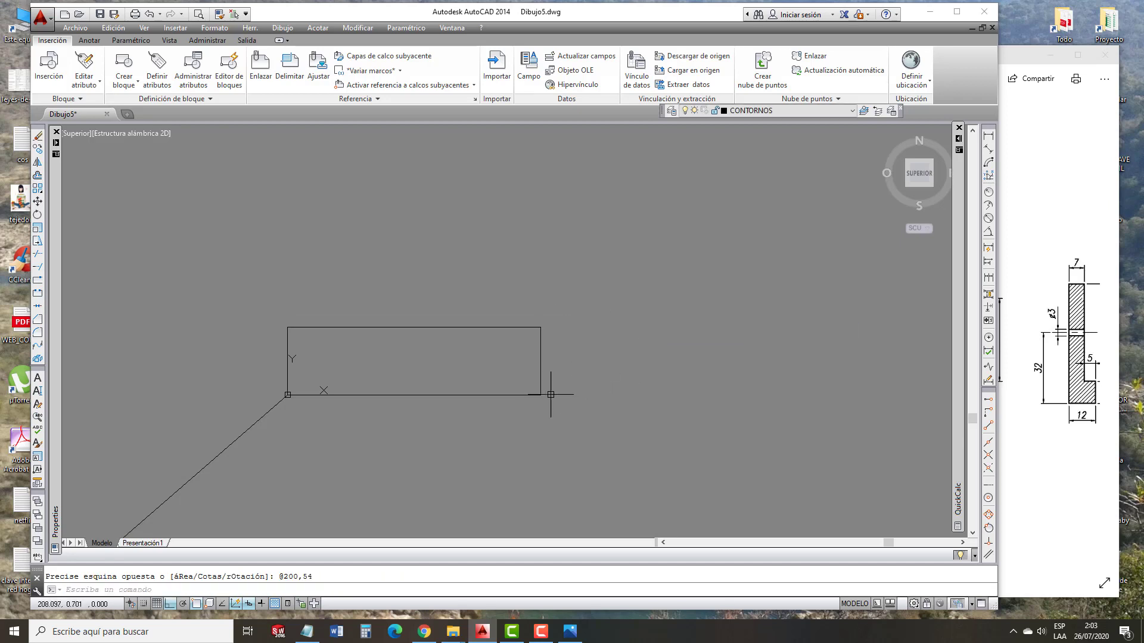
Explode the rectangle into separate lines.
{"action": "left_click", "coordinate": [505, 402]}
{"action": "left_click", "coordinate": [475, 382]}
{"action": "type", "text": "x"}
{"action": "key", "text": "Return"}
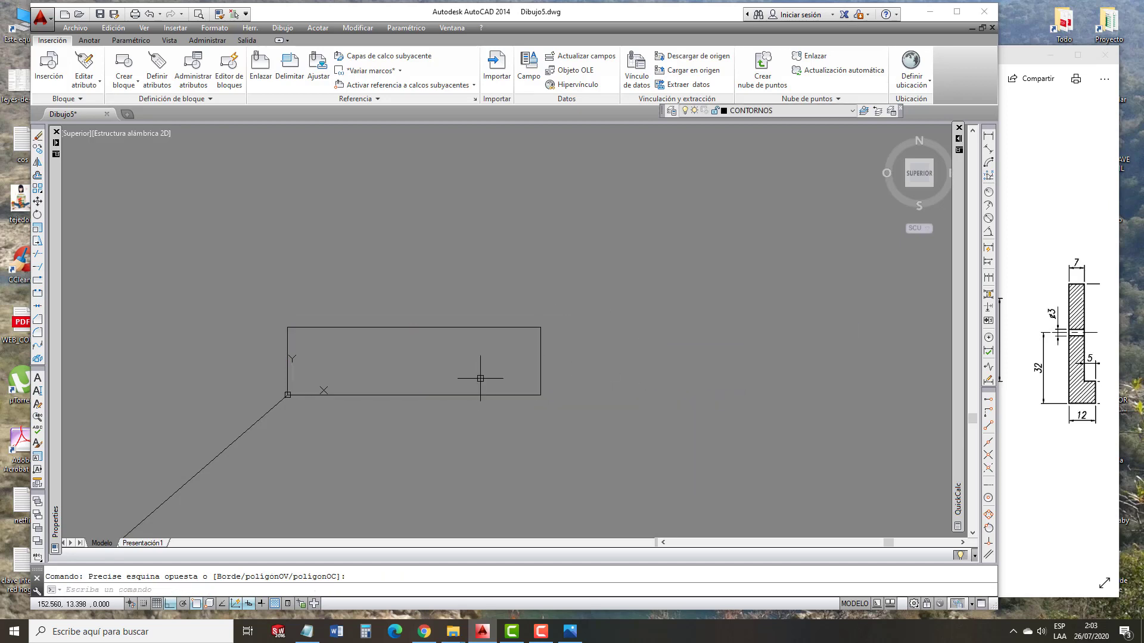
Check the lower strip in the reference image, then copy the rectangle's bottom edge 10 units upward in AutoCAD.
{"action": "left_click", "coordinate": [1050, 458]}
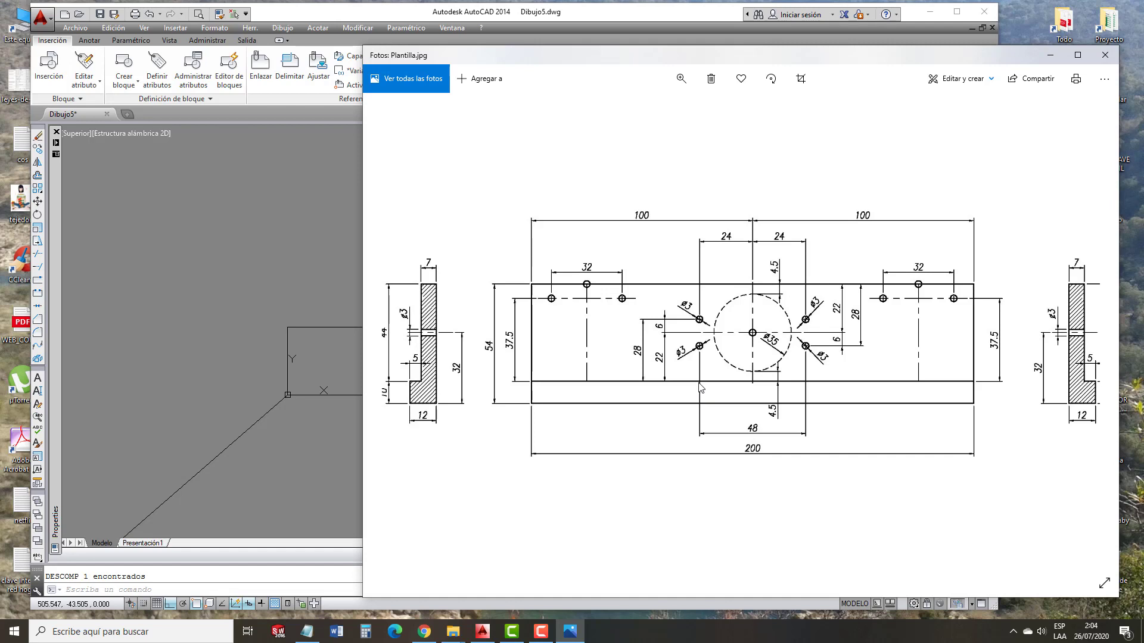
{"action": "left_click_drag", "start_coordinate": [699, 383], "coordinate": [728, 388]}
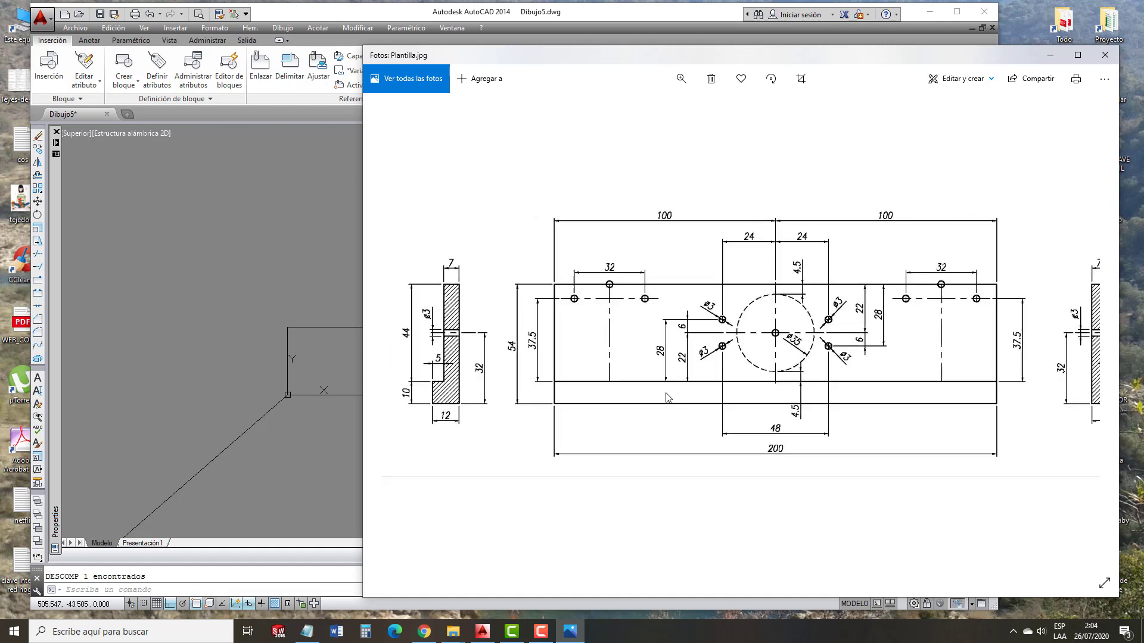
{"action": "left_click", "coordinate": [327, 421]}
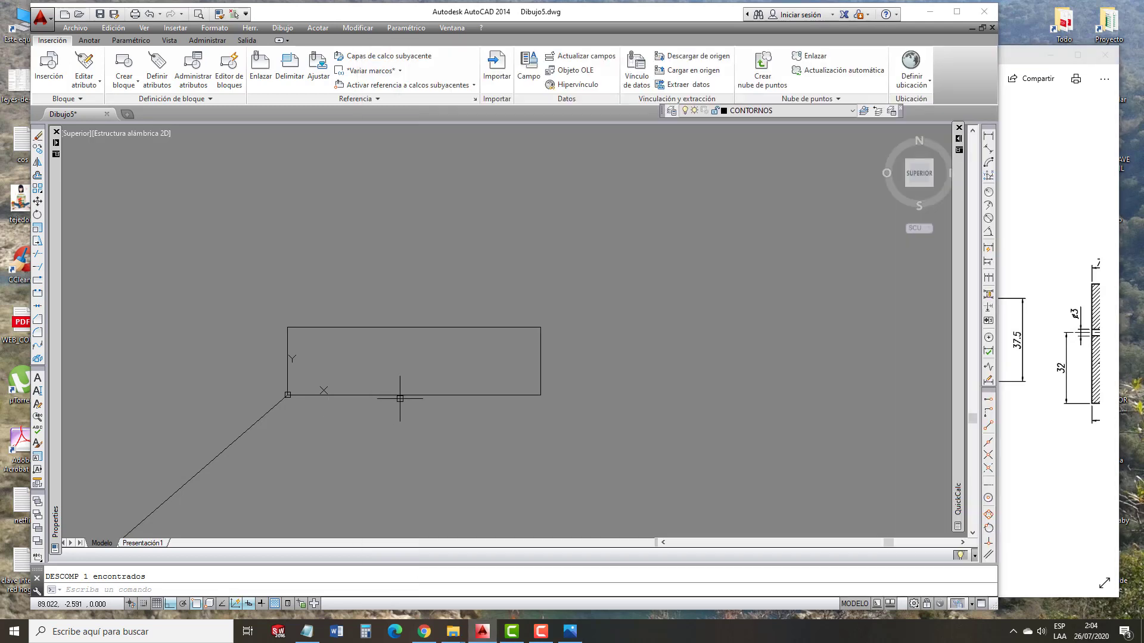
{"action": "left_click", "coordinate": [489, 395]}
{"action": "type", "text": "co"}
{"action": "key", "text": "Return"}
{"action": "left_click", "coordinate": [523, 451]}
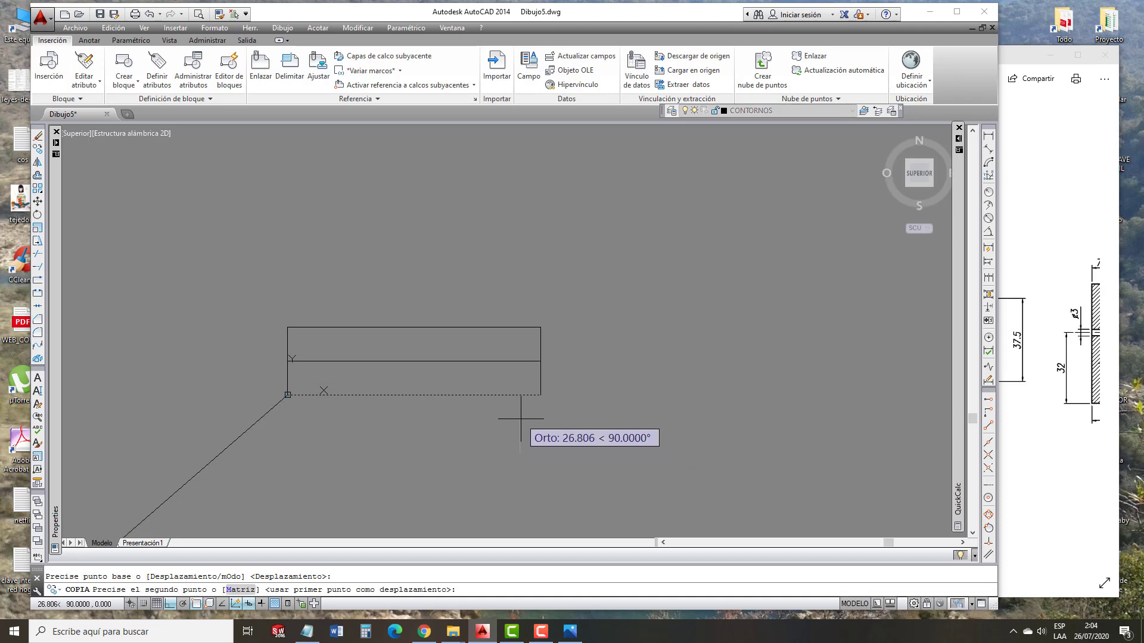
{"action": "type", "text": "10"}
{"action": "key", "text": "Return"}
{"action": "key", "text": "Escape"}
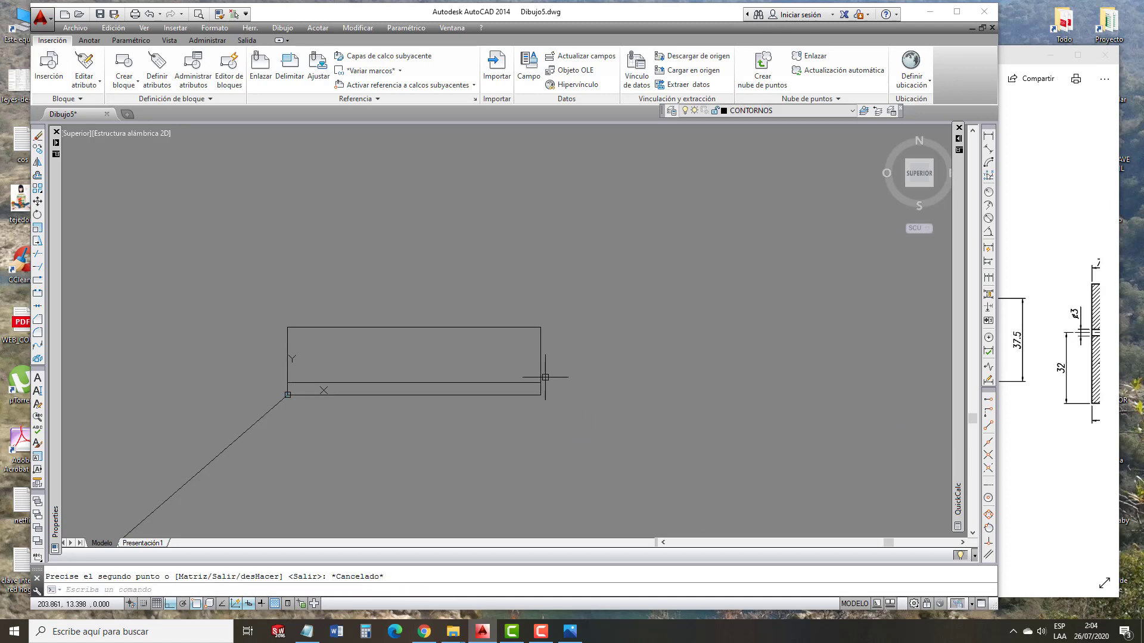
Copy the rectangle's right edge 25 units to the right to begin the side view.
{"action": "scroll", "coordinate": [546, 365], "scroll_direction": "up", "scroll_amount": 2}
{"action": "left_click", "coordinate": [543, 370]}
{"action": "left_click", "coordinate": [533, 369]}
{"action": "type", "text": "w"}
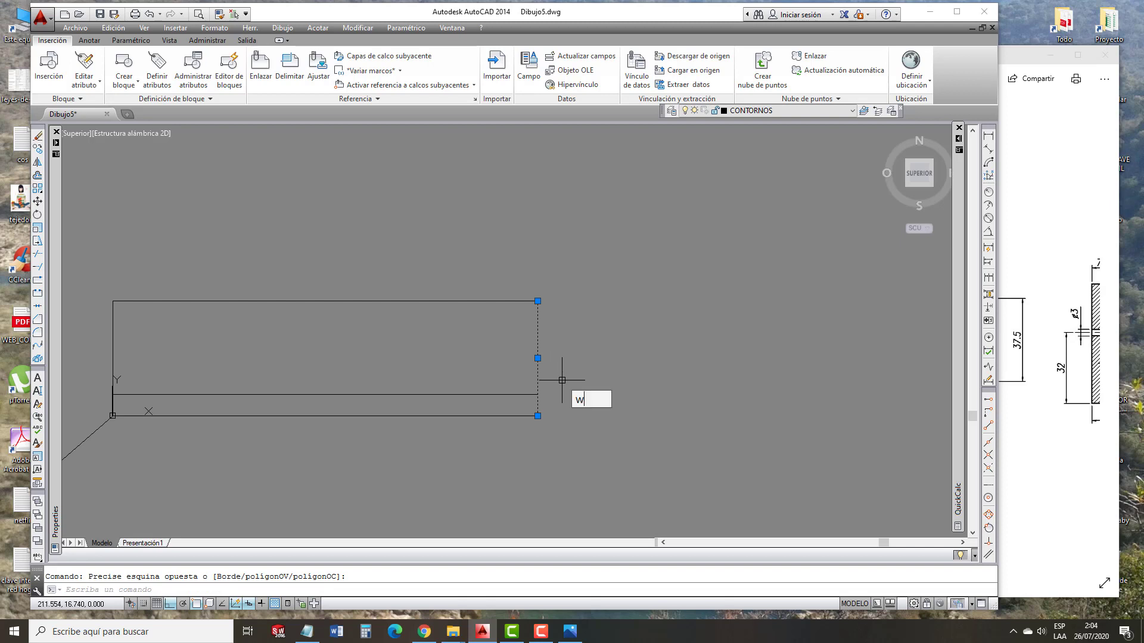
{"action": "key", "text": "Return"}
{"action": "left_click", "coordinate": [566, 383]}
{"action": "type", "text": "25"}
{"action": "key", "text": "Return"}
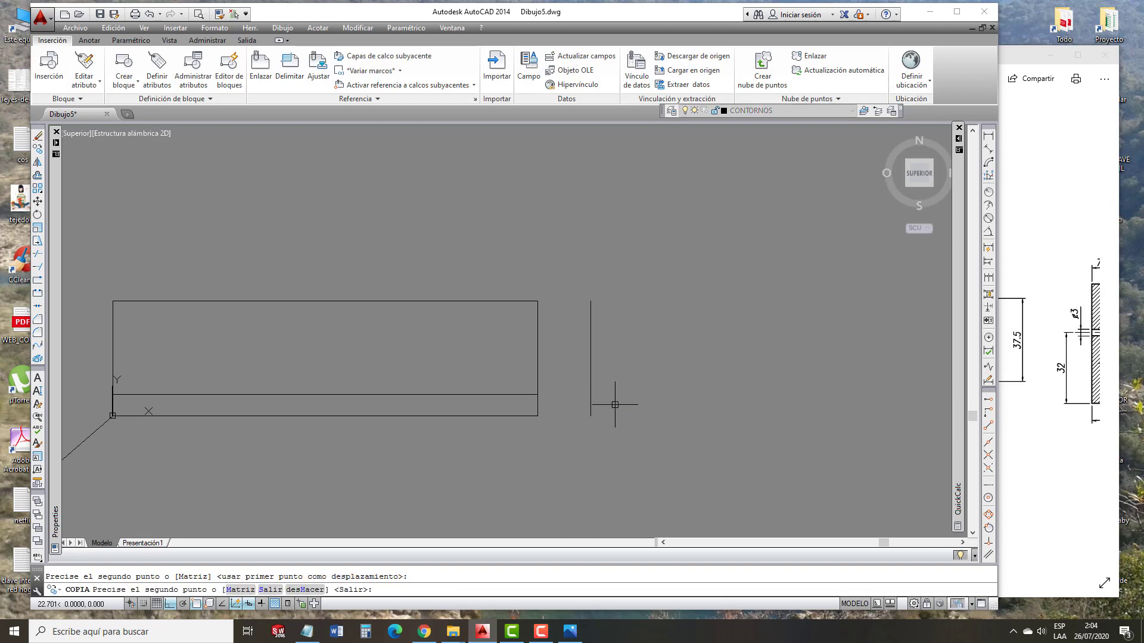
{"action": "key", "text": "Escape"}
Draw a 12-unit horizontal line rightward from the lower end of the side-view line, continuing vertically upward about 59 units.
{"action": "type", "text": "l"}
{"action": "key", "text": "Return"}
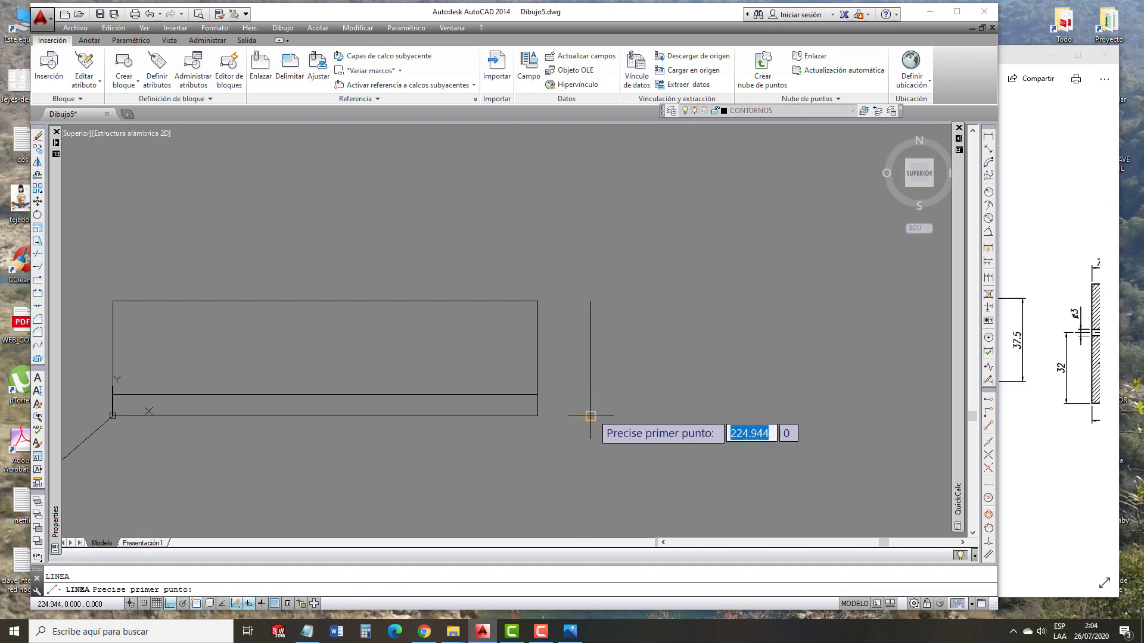
{"action": "left_click", "coordinate": [591, 416]}
{"action": "type", "text": "1"}
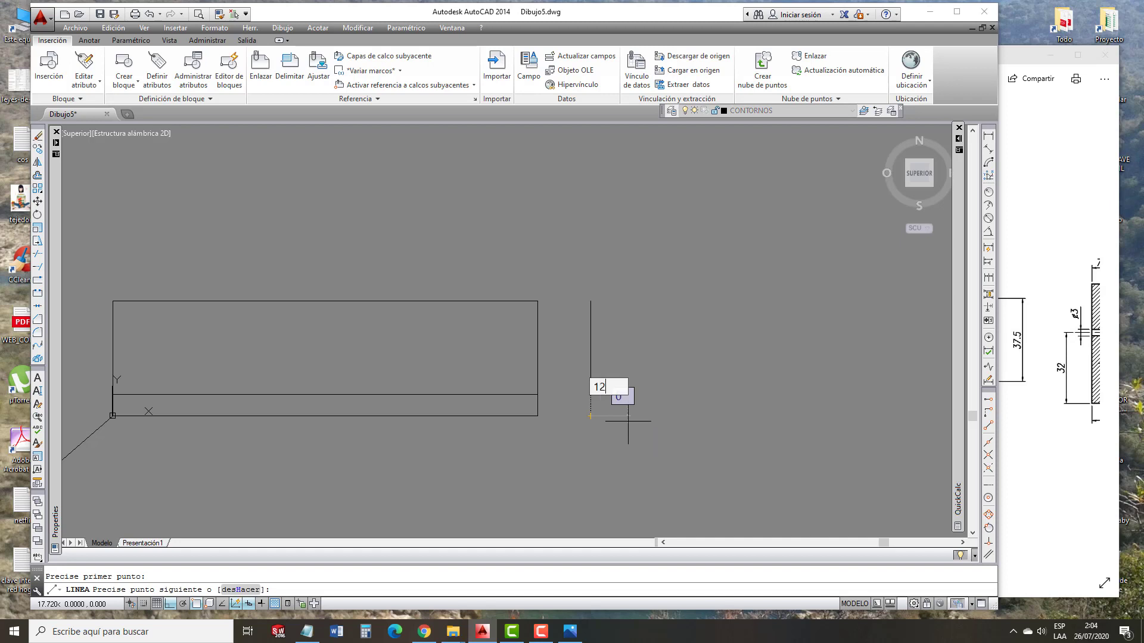
{"action": "type", "text": "2"}
{"action": "key", "text": "Return"}
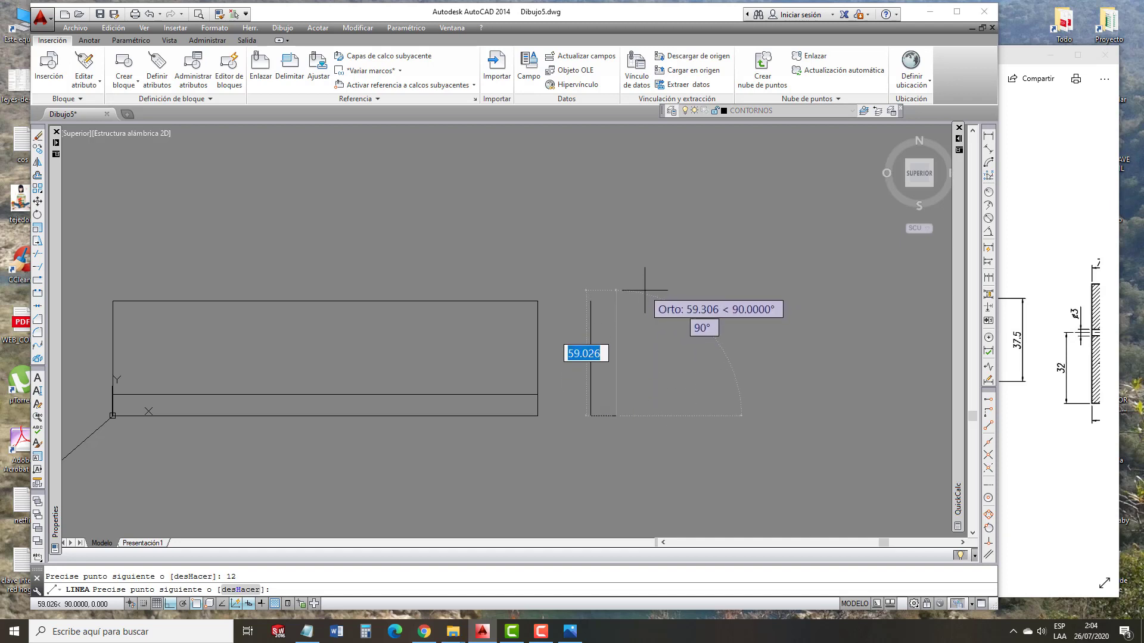
{"action": "left_click", "coordinate": [644, 290]}
{"action": "key", "text": "Escape"}
Draw a horizontal line from the front view's upper-right corner across both vertical lines of the side view.
{"action": "key", "text": "Return"}
{"action": "left_click", "coordinate": [538, 301]}
{"action": "left_click", "coordinate": [633, 302]}
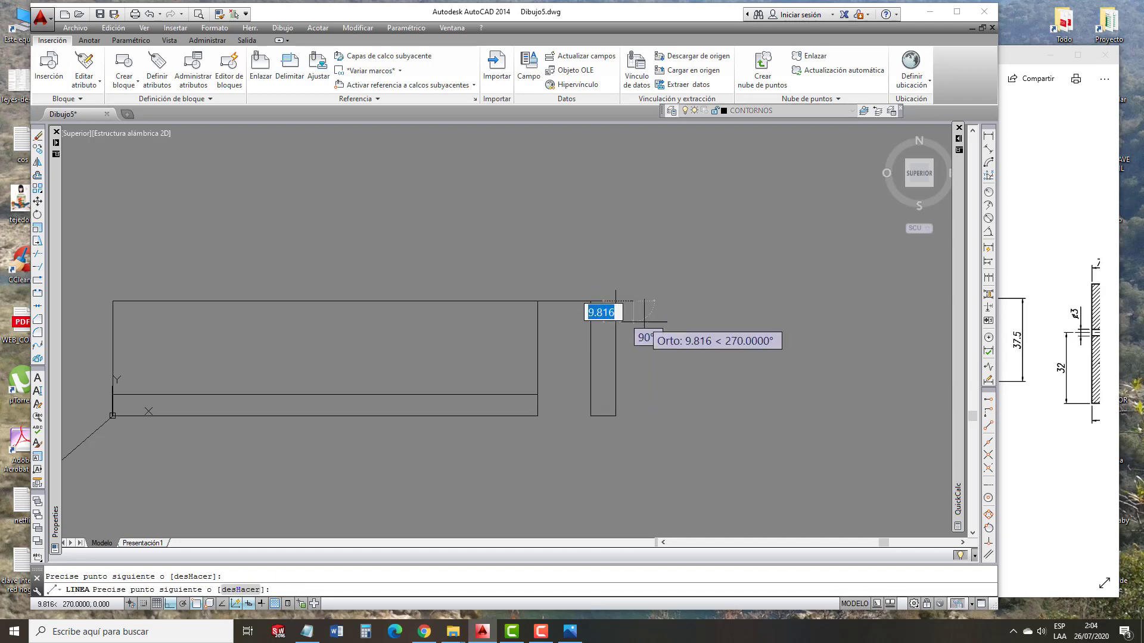
{"action": "key", "text": "Escape"}
{"action": "type", "text": "|"}
{"action": "left_click", "coordinate": [591, 314]}
{"action": "key", "text": "Escape"}
{"action": "type", "text": "|"}
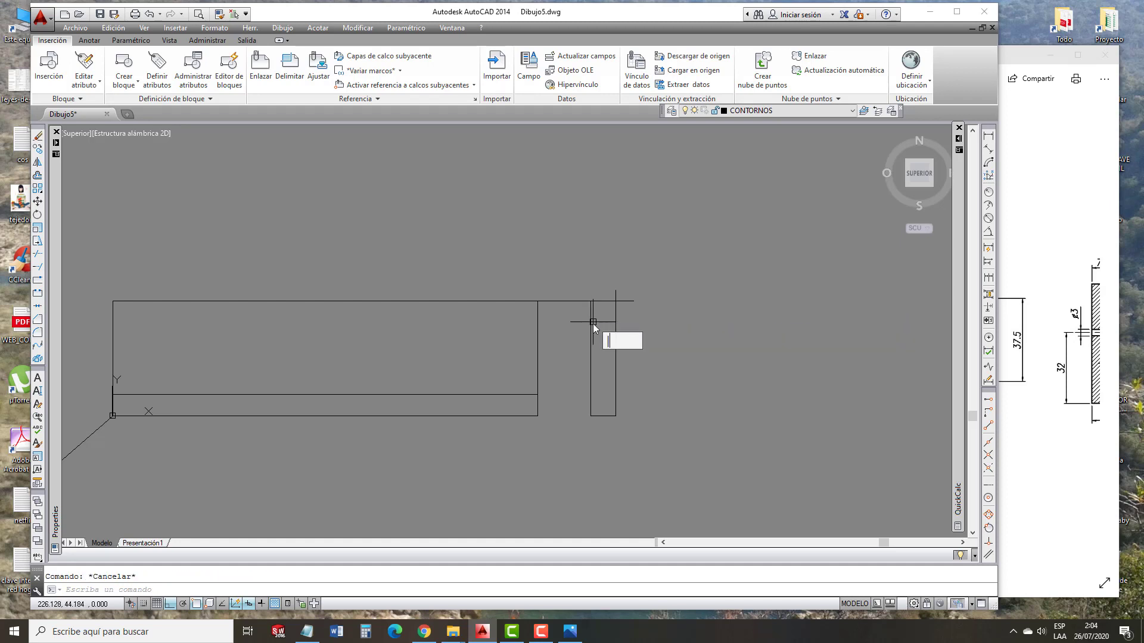
{"action": "key", "text": "Return"}
{"action": "key", "text": "Escape"}
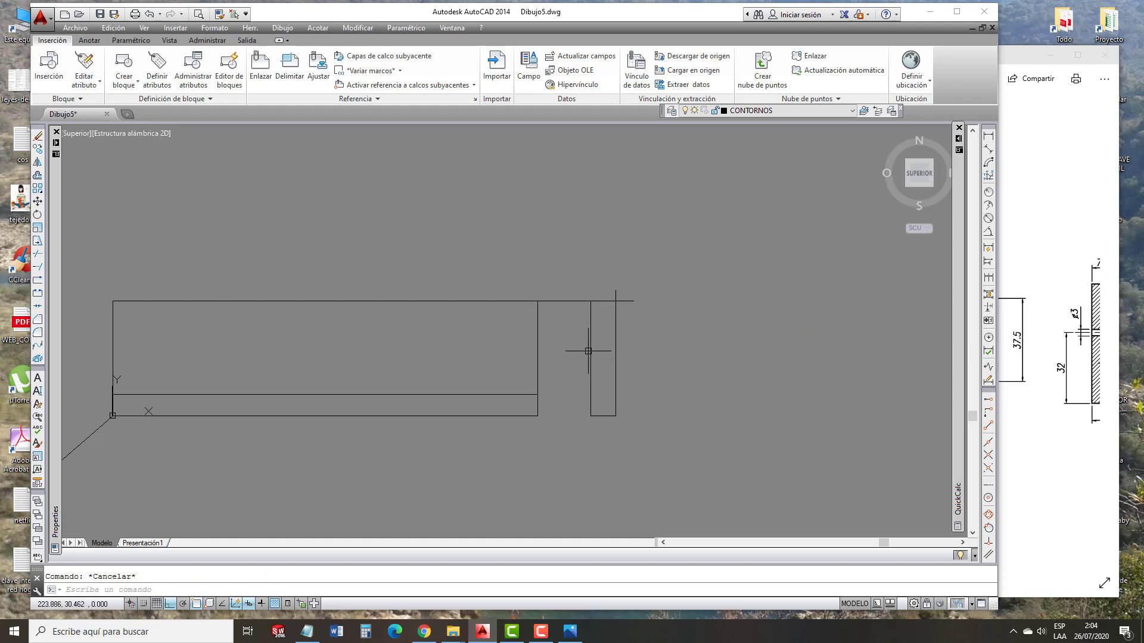
Trim the connecting line between the views and the overhanging ends at the side view's upper corners.
{"action": "type", "text": "rr"}
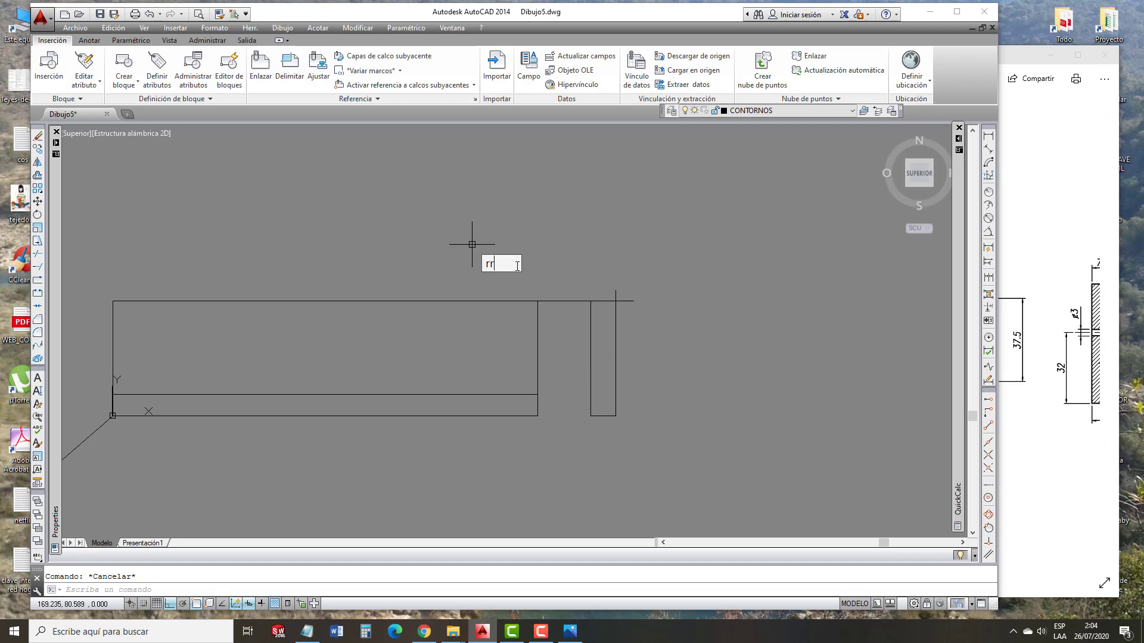
{"action": "key", "text": "Return"}
{"action": "left_click", "coordinate": [562, 296]}
{"action": "left_click", "coordinate": [558, 311]}
{"action": "key", "text": "Return"}
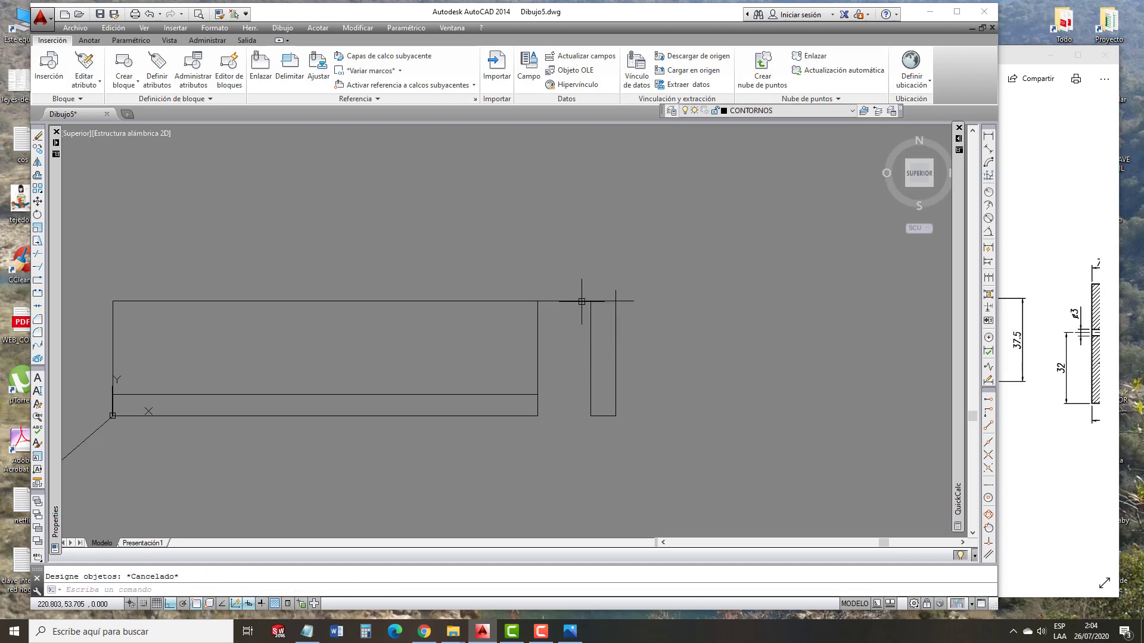
{"action": "left_click", "coordinate": [615, 295]}
{"action": "left_click", "coordinate": [621, 300]}
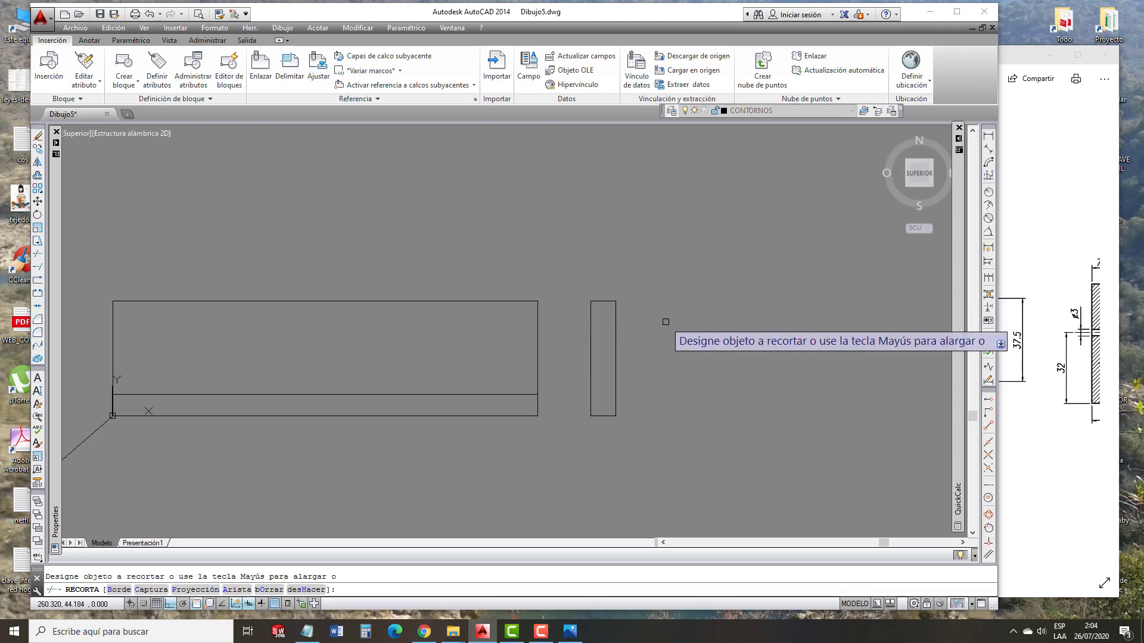
{"action": "key", "text": "Escape"}
Pan the reference image to show the full right side view, then copy the side view's bottom edge 10 units upward in AutoCAD.
{"action": "left_click", "coordinate": [1021, 439]}
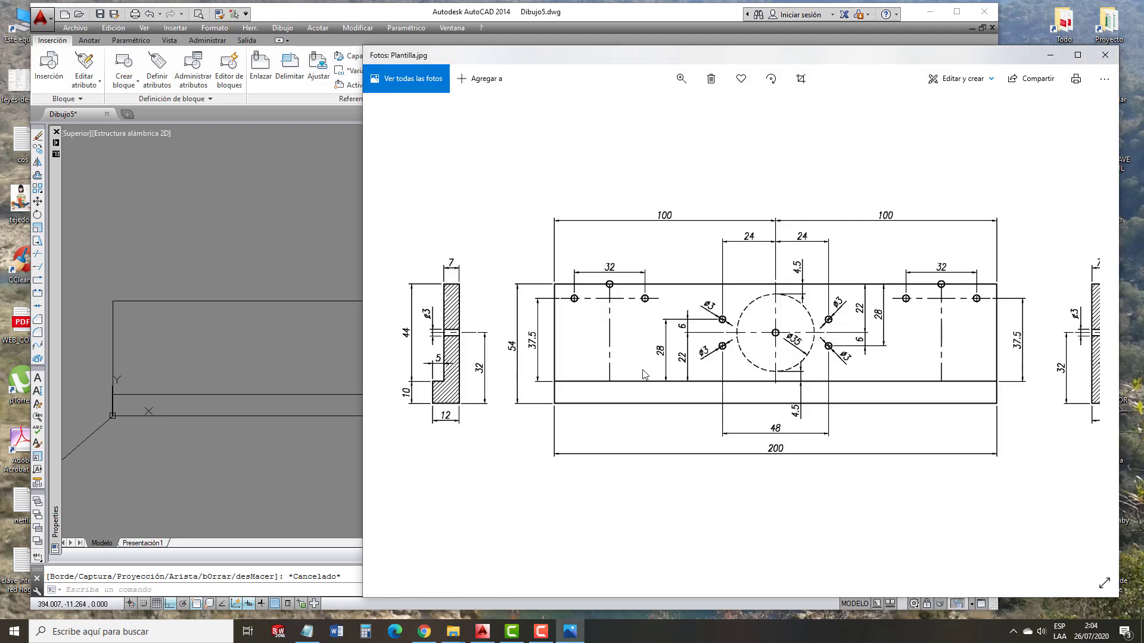
{"action": "left_click_drag", "start_coordinate": [791, 401], "coordinate": [698, 390]}
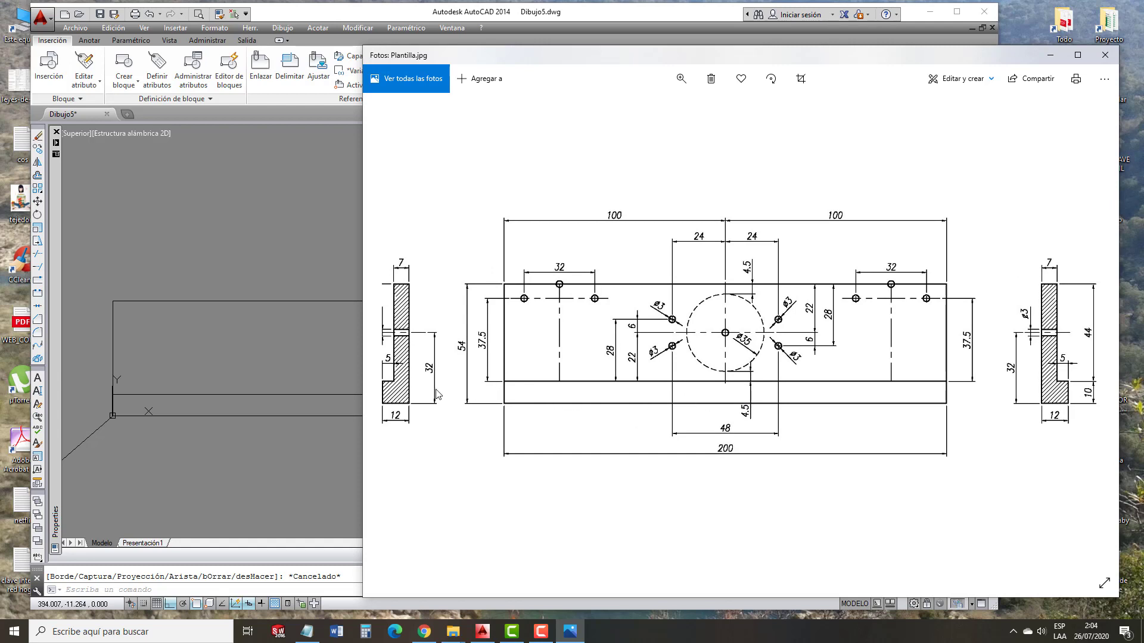
{"action": "left_click", "coordinate": [323, 449]}
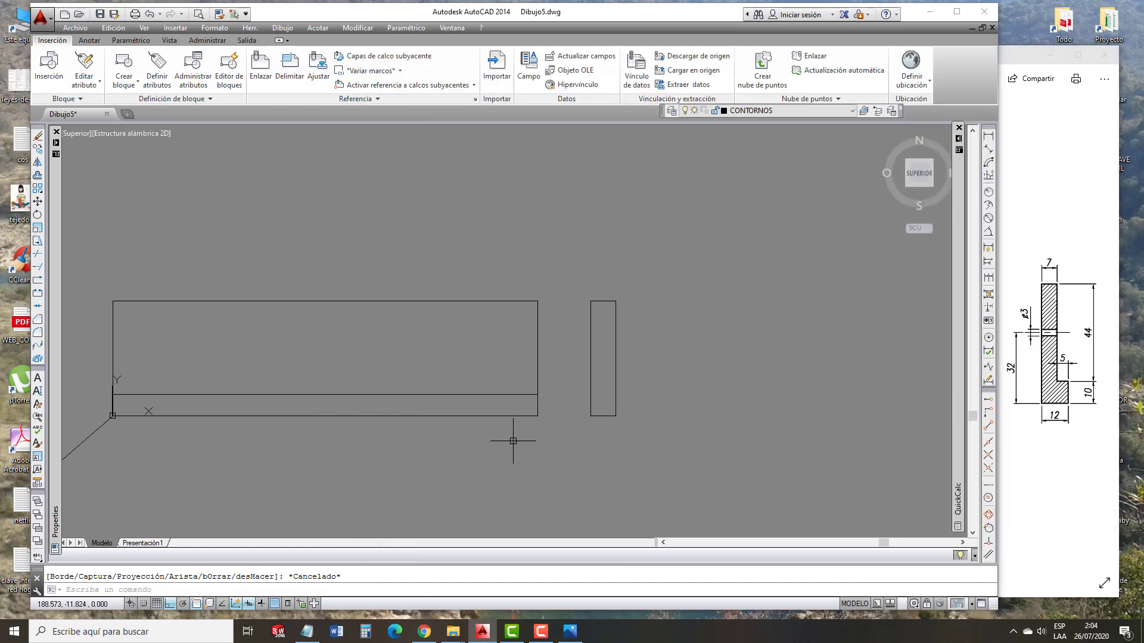
{"action": "left_click", "coordinate": [607, 415]}
{"action": "left_click", "coordinate": [681, 424]}
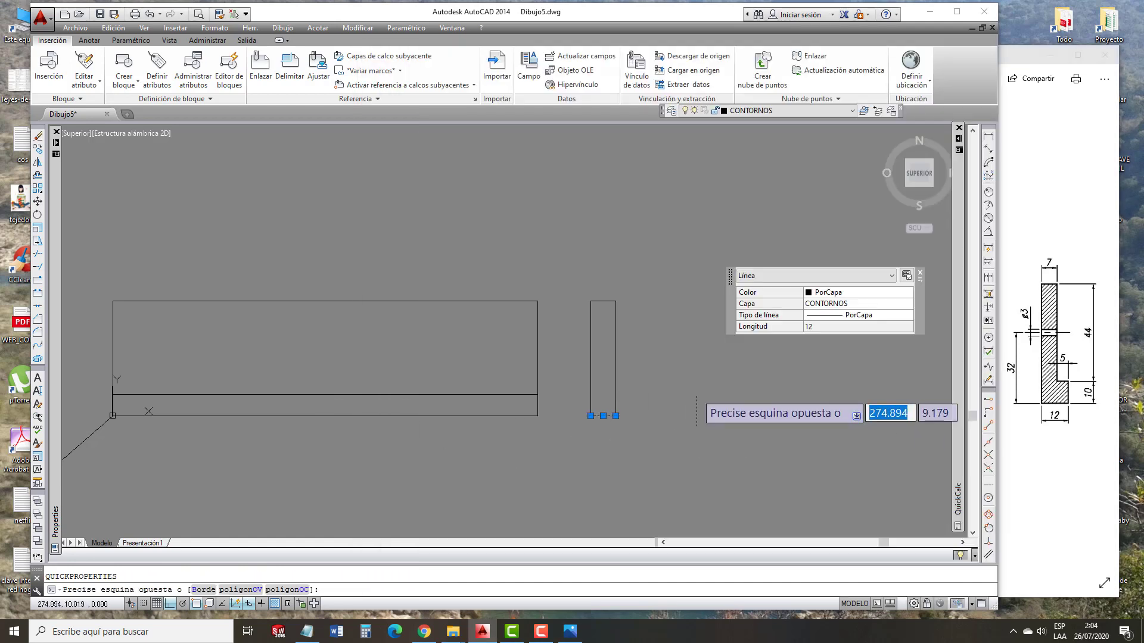
{"action": "key", "text": "Escape"}
{"action": "key", "text": "Escape"}
{"action": "key", "text": "Return"}
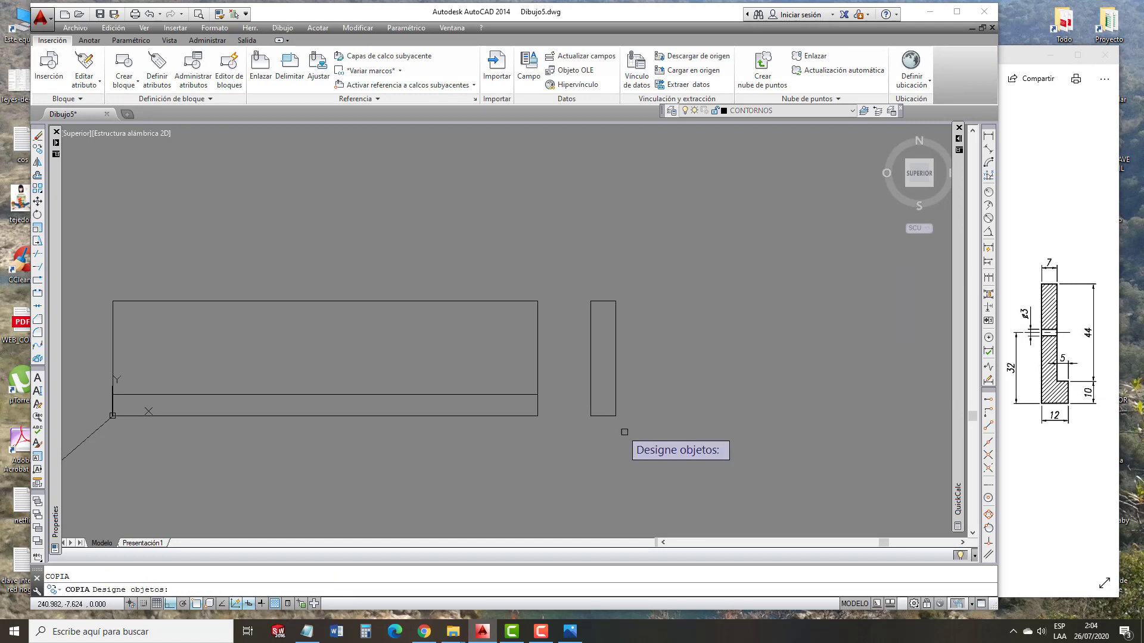
{"action": "left_click", "coordinate": [606, 416]}
{"action": "key", "text": "Return"}
{"action": "left_click", "coordinate": [664, 440]}
{"action": "type", "text": "10"}
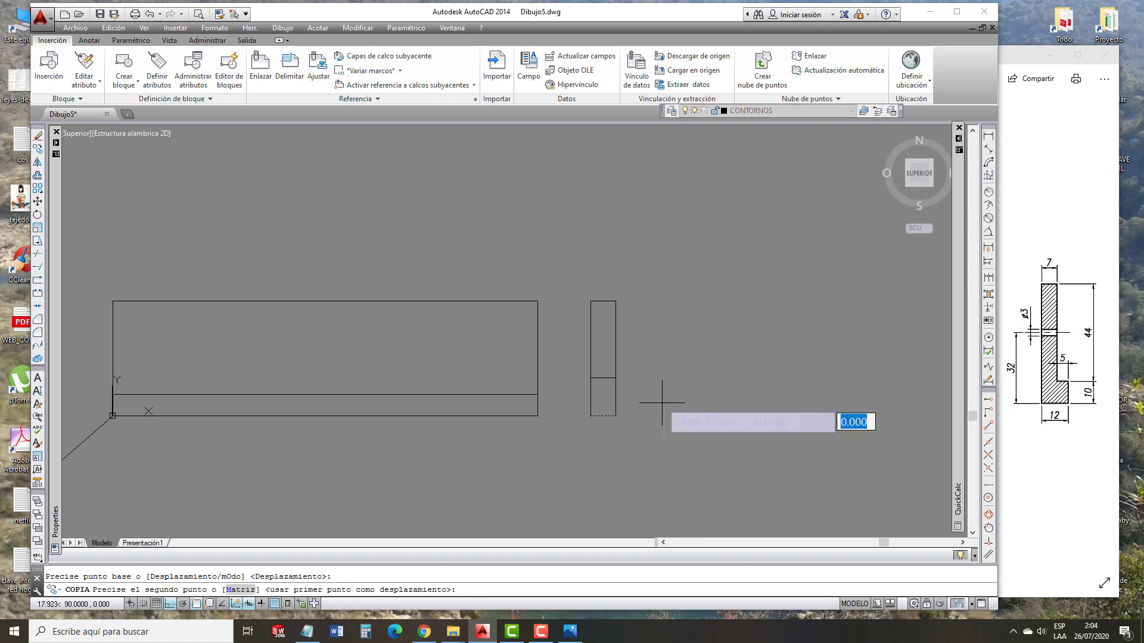
{"action": "key", "text": "Return"}
{"action": "key", "text": "Escape"}
Copy the side view's left edge 7 units to the right.
{"action": "left_click", "coordinate": [592, 339]}
{"action": "key", "text": "Return"}
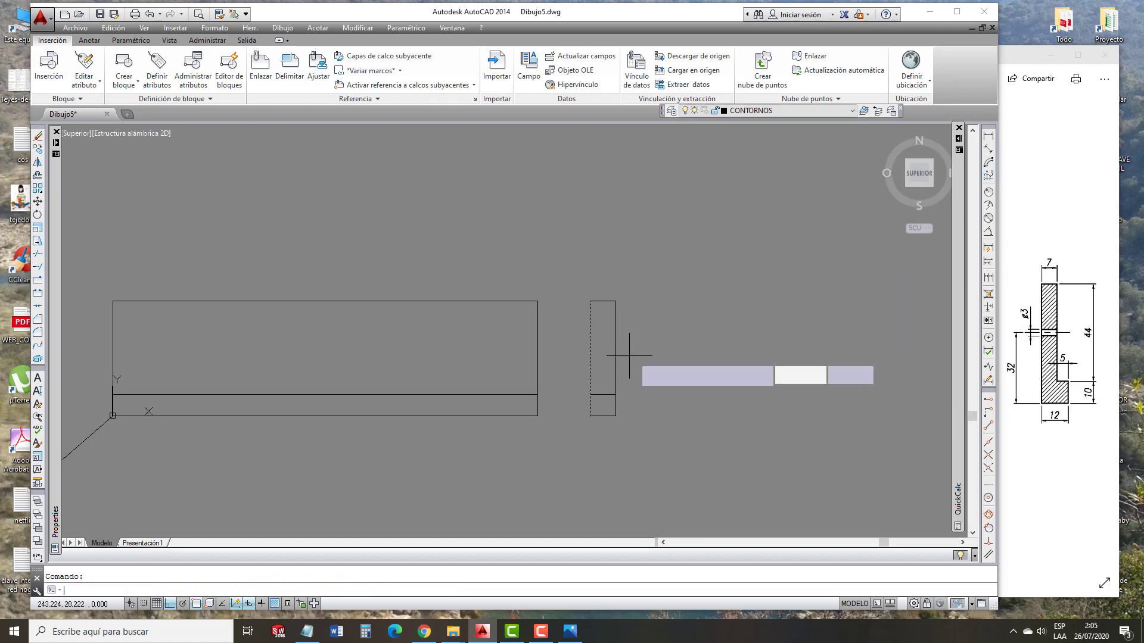
{"action": "left_click", "coordinate": [637, 357]}
{"action": "type", "text": "7"}
{"action": "key", "text": "Return"}
{"action": "key", "text": "Escape"}
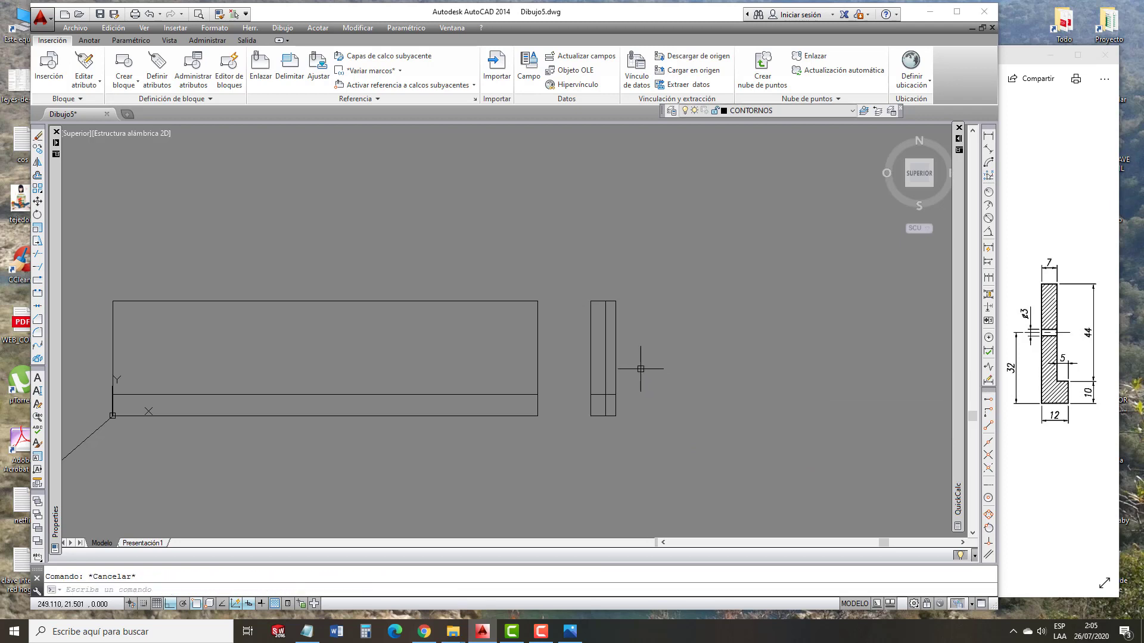
Switch the keyboard input language to Español (Argentina), Teclado Latinoamérica.
{"action": "left_click", "coordinate": [1060, 631]}
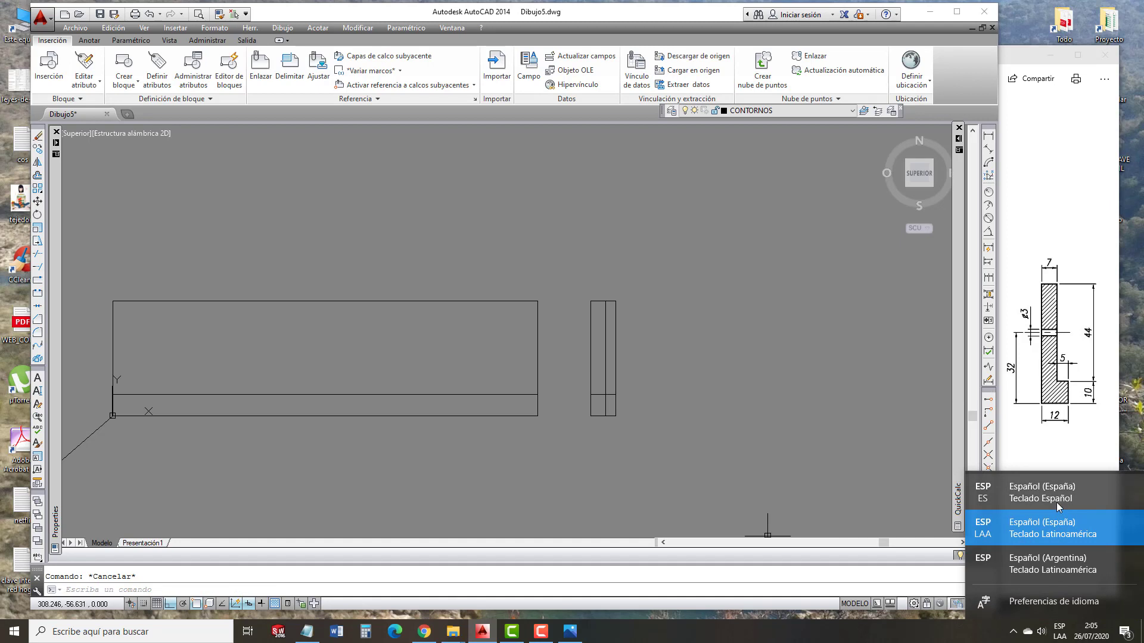
{"action": "left_click", "coordinate": [1048, 565]}
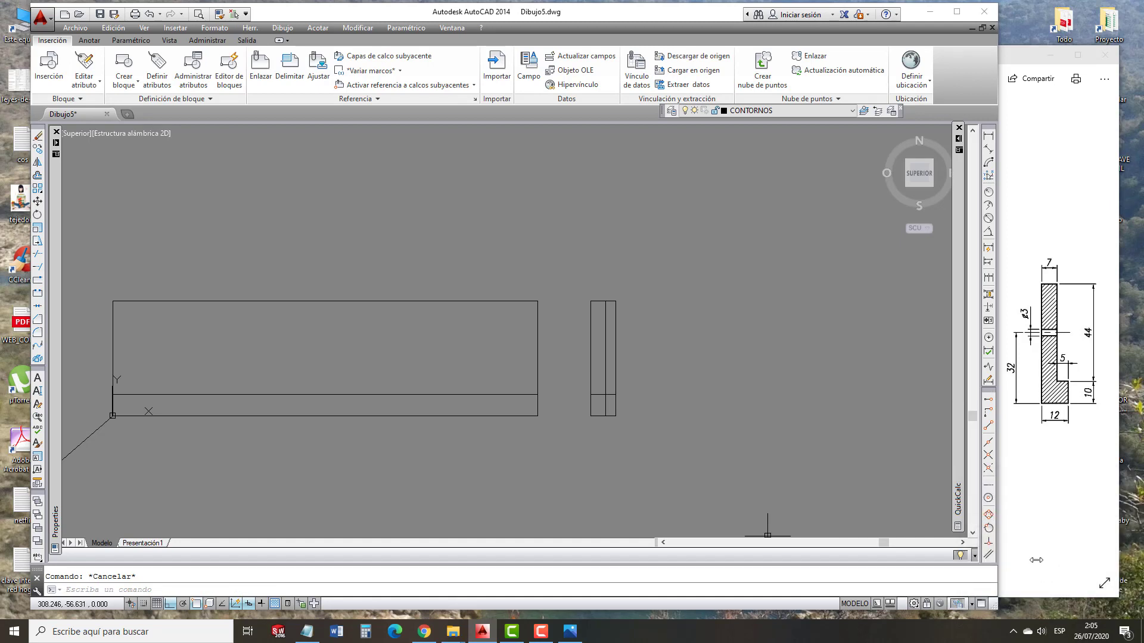
{"action": "key", "text": "Return"}
Trim the side view's inner lines and upper-right portion to leave an L-shaped profile.
{"action": "scroll", "coordinate": [606, 386], "scroll_direction": "up", "scroll_amount": 2}
{"action": "key", "text": "Escape"}
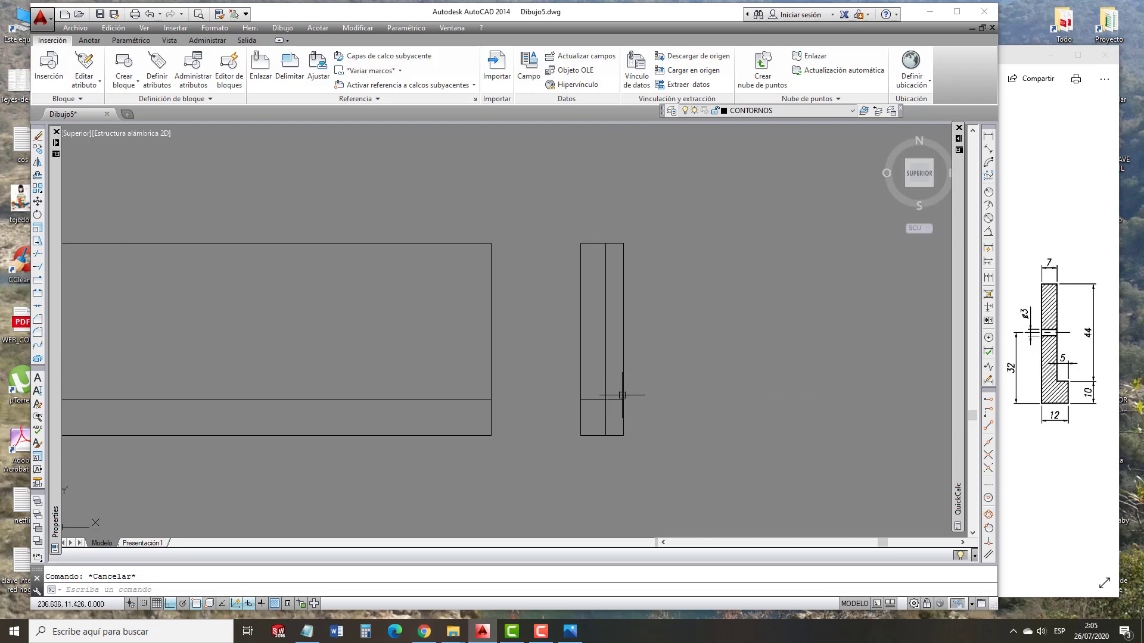
{"action": "type", "text": "rr"}
{"action": "key", "text": "Return"}
{"action": "key", "text": "Return"}
{"action": "left_click", "coordinate": [598, 399]}
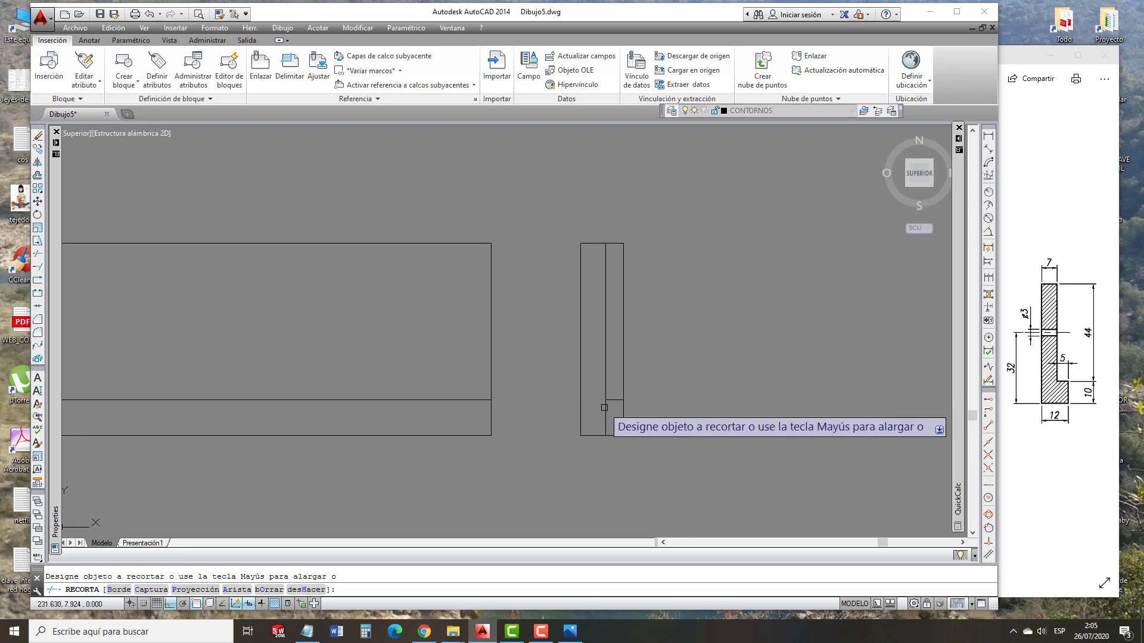
{"action": "left_click", "coordinate": [604, 411]}
{"action": "left_click", "coordinate": [623, 367]}
{"action": "left_click", "coordinate": [617, 244]}
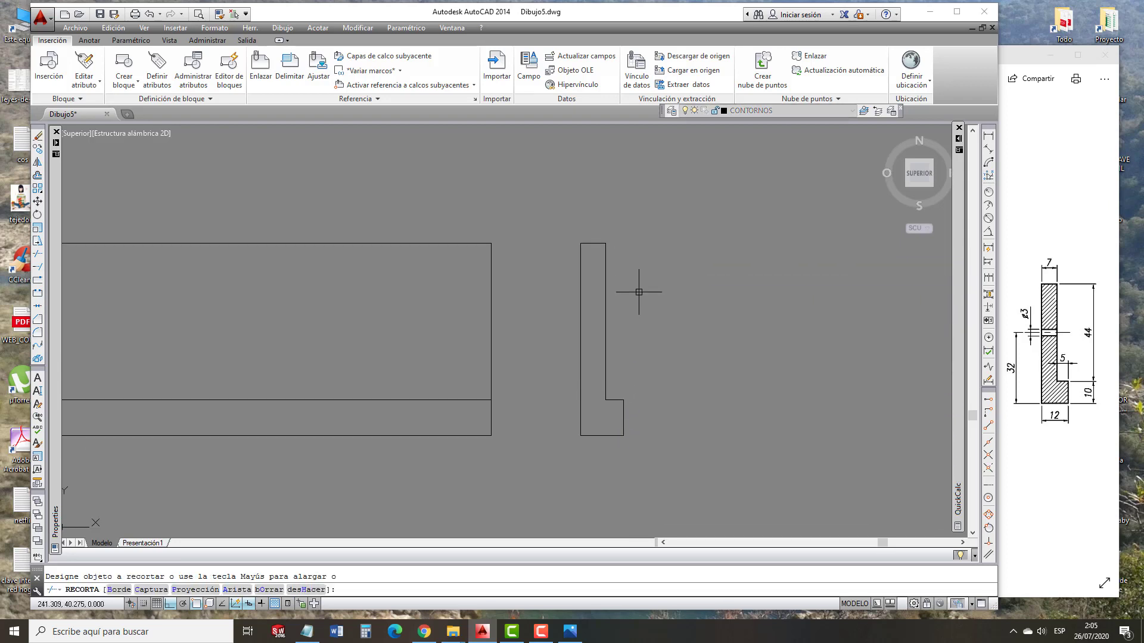
{"action": "key", "text": "Return"}
Check the reference image, then copy the front view's left edge 10 and 100 units to the right in AutoCAD.
{"action": "scroll", "coordinate": [631, 385], "scroll_direction": "down", "scroll_amount": 1}
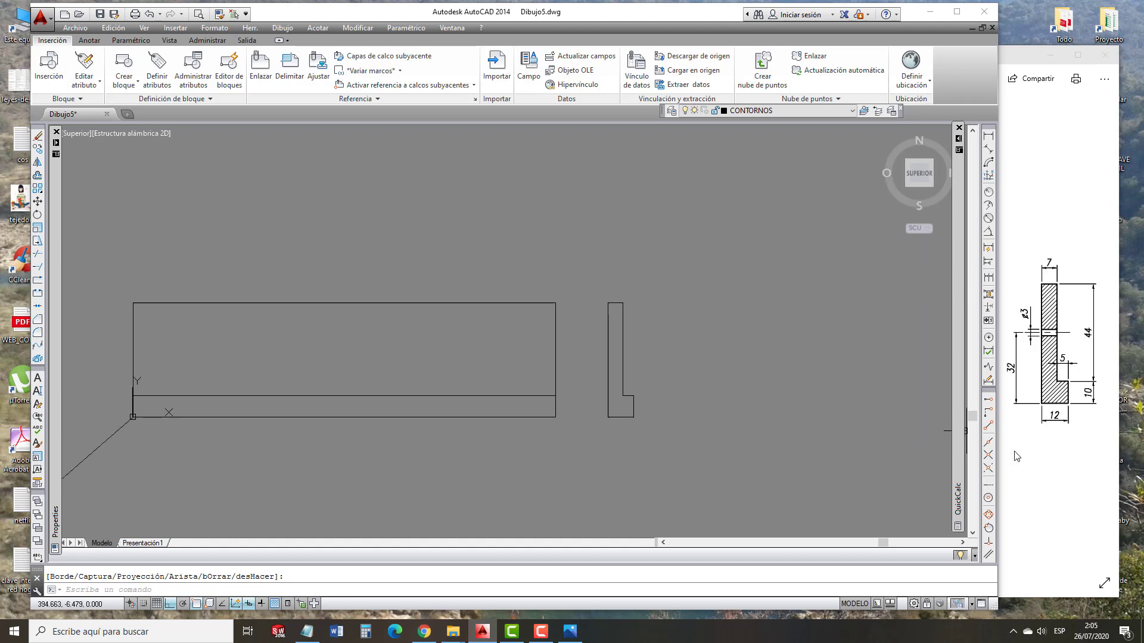
{"action": "left_click", "coordinate": [1024, 464]}
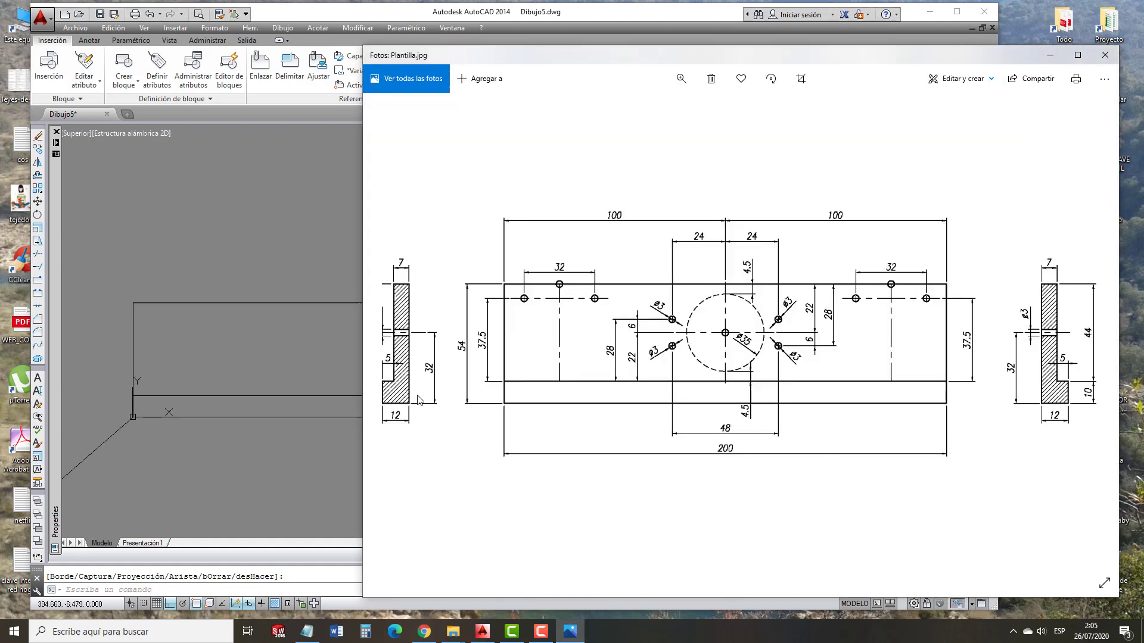
{"action": "left_click", "coordinate": [324, 446]}
{"action": "left_click", "coordinate": [154, 341]}
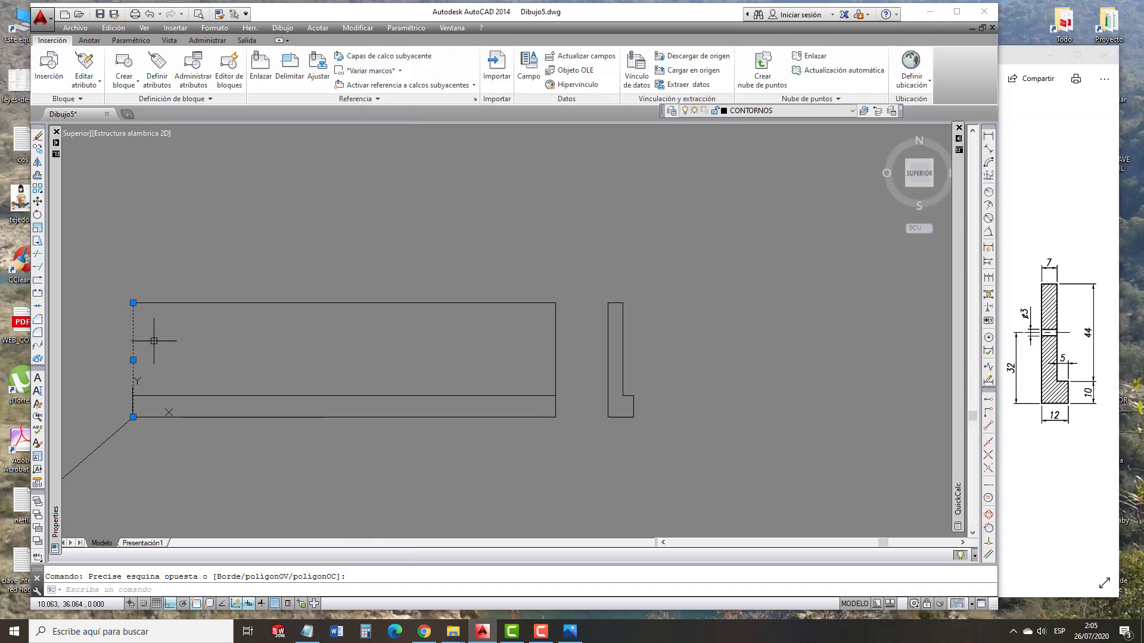
{"action": "key", "text": "Escape"}
{"action": "left_click", "coordinate": [171, 345]}
{"action": "left_click", "coordinate": [122, 326]}
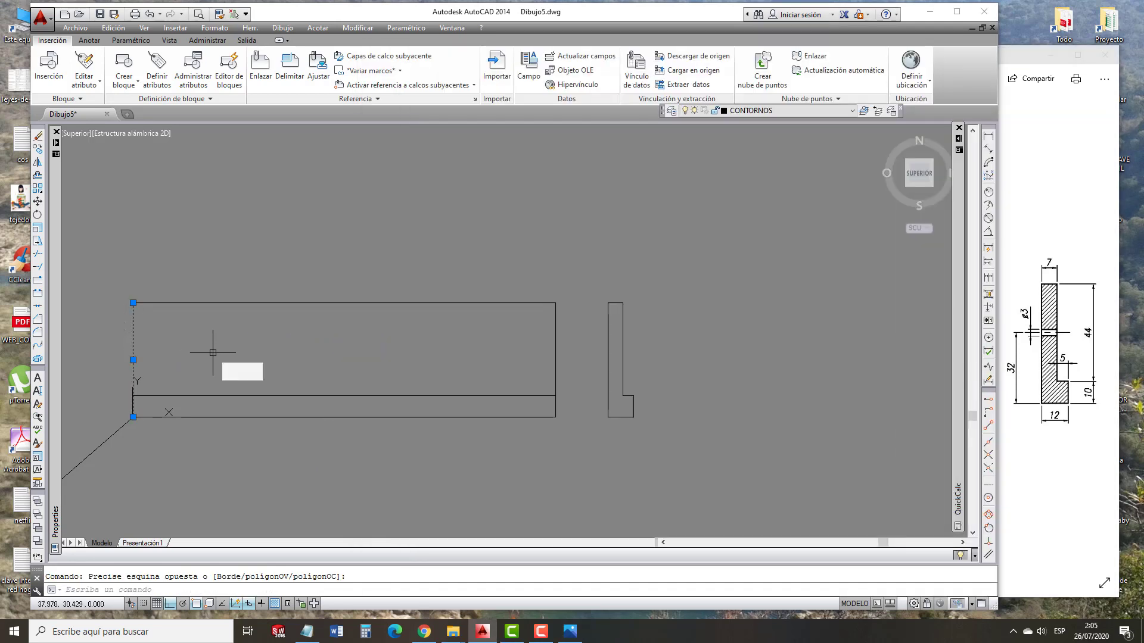
{"action": "type", "text": "co"}
{"action": "key", "text": "Return"}
{"action": "left_click", "coordinate": [213, 352]}
{"action": "type", "text": "1"}
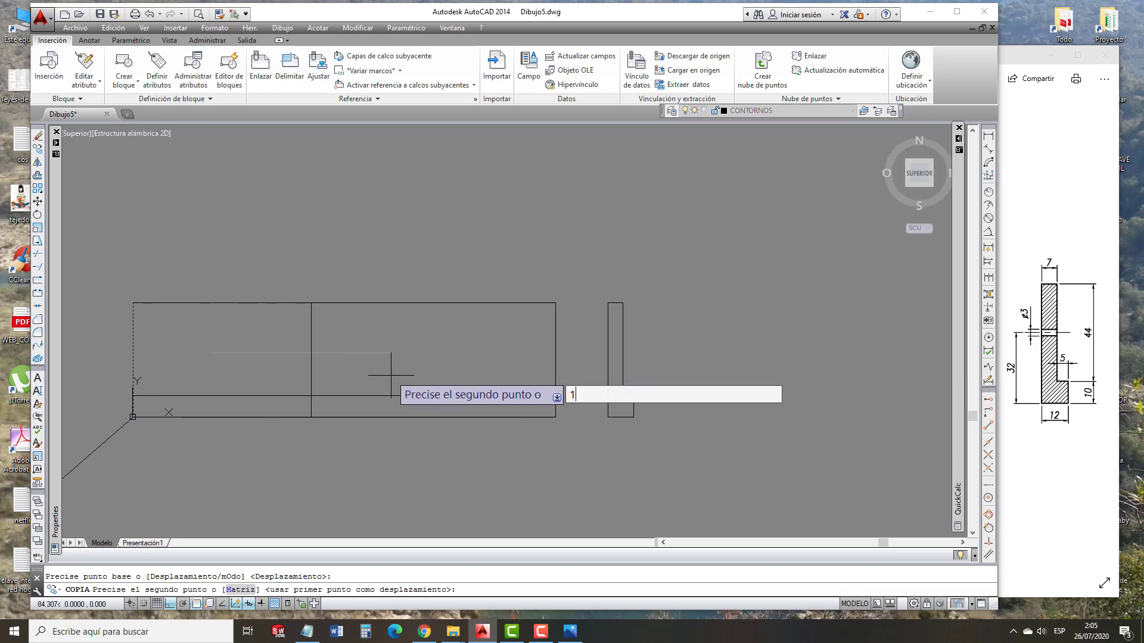
{"action": "type", "text": "0"}
{"action": "key", "text": "Return"}
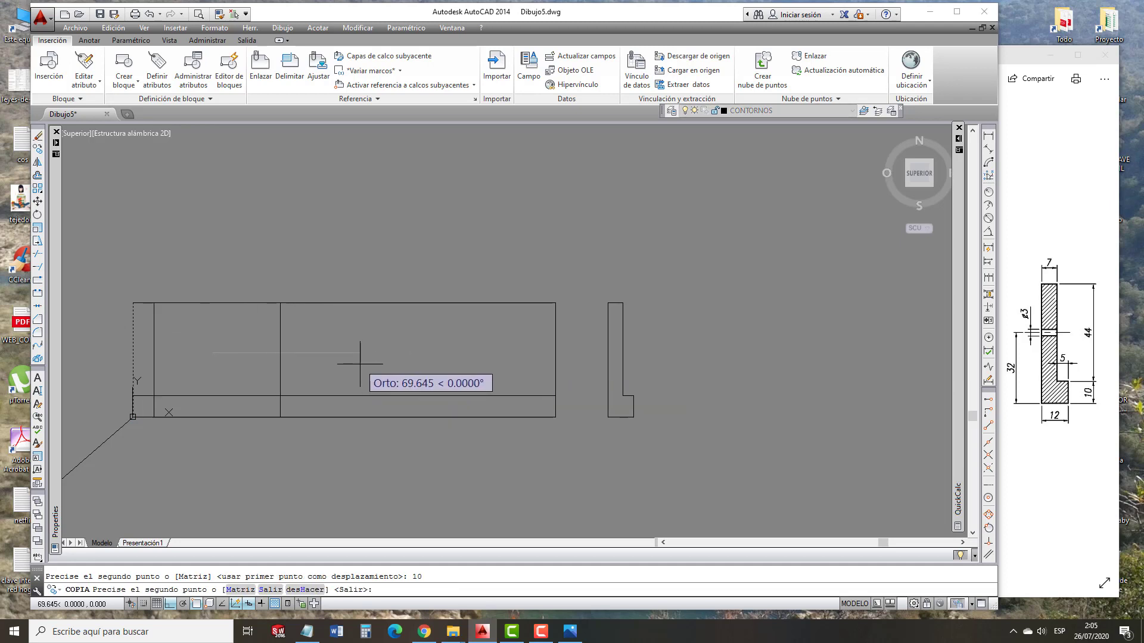
{"action": "type", "text": "100"}
{"action": "key", "text": "Return"}
{"action": "key", "text": "Escape"}
Delete the copied vertical line 10 units from the front view's left edge.
{"action": "left_click", "coordinate": [235, 346]}
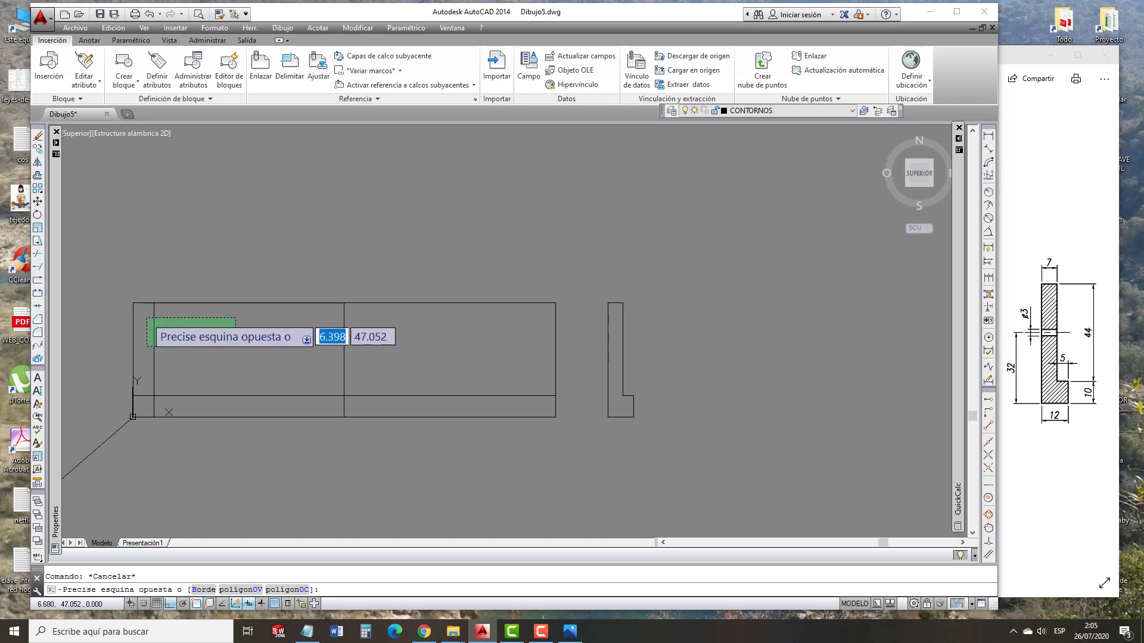
{"action": "left_click", "coordinate": [147, 320]}
{"action": "key", "text": "Delete"}
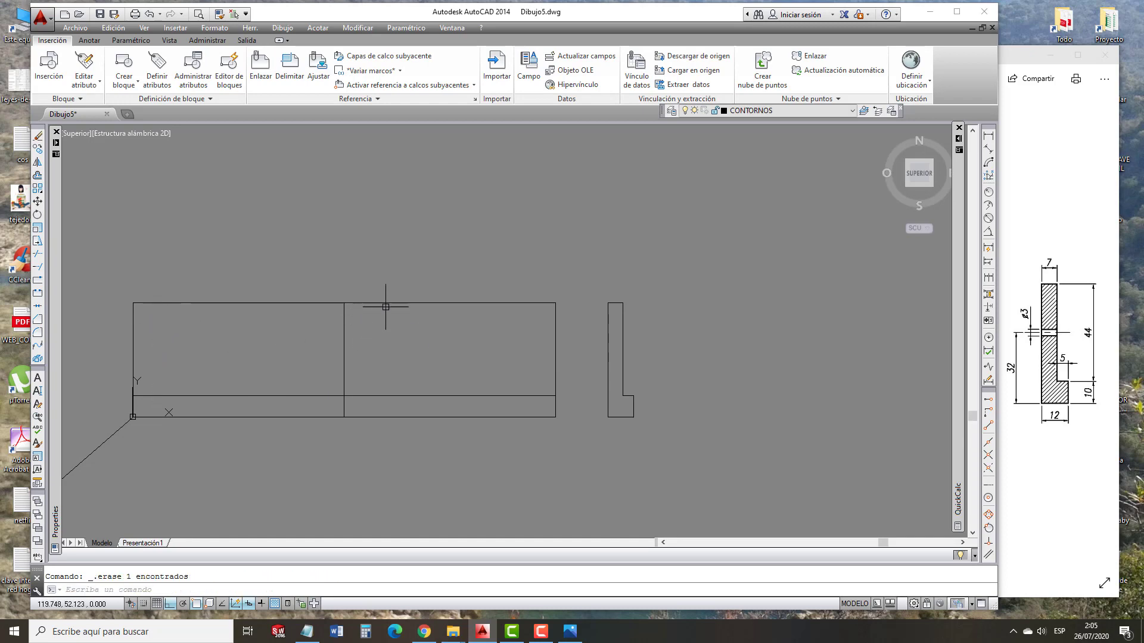
Check the centre hole's height in the reference image, then copy the front view's top edge 22 units downward in AutoCAD.
{"action": "left_click", "coordinate": [1030, 453]}
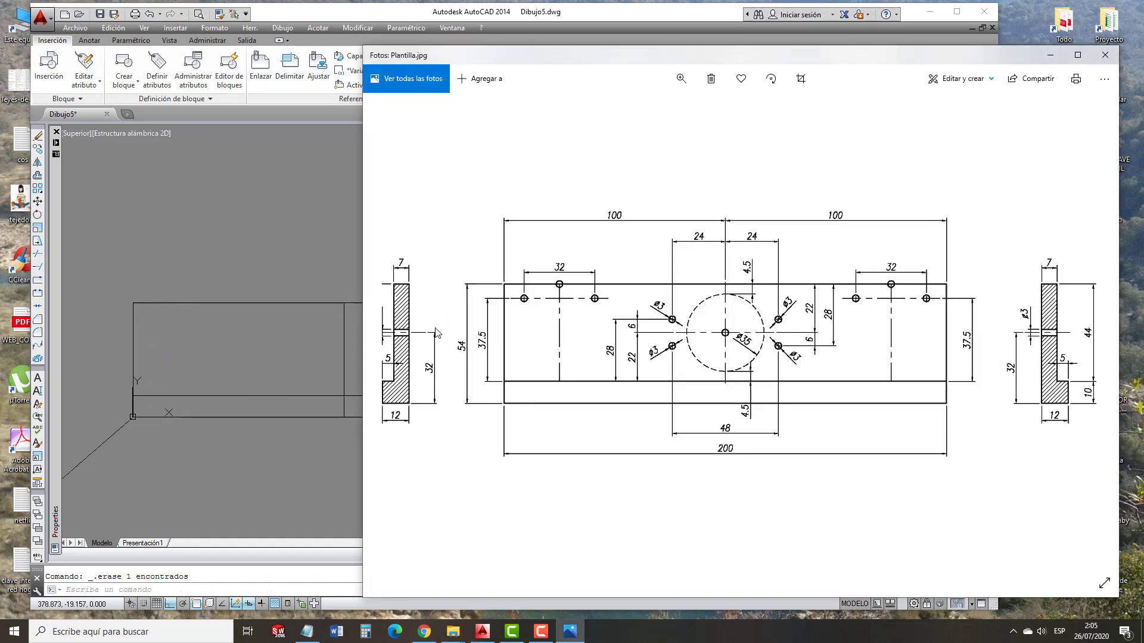
{"action": "left_click", "coordinate": [309, 449]}
{"action": "left_click", "coordinate": [377, 295]}
{"action": "left_click", "coordinate": [370, 313]}
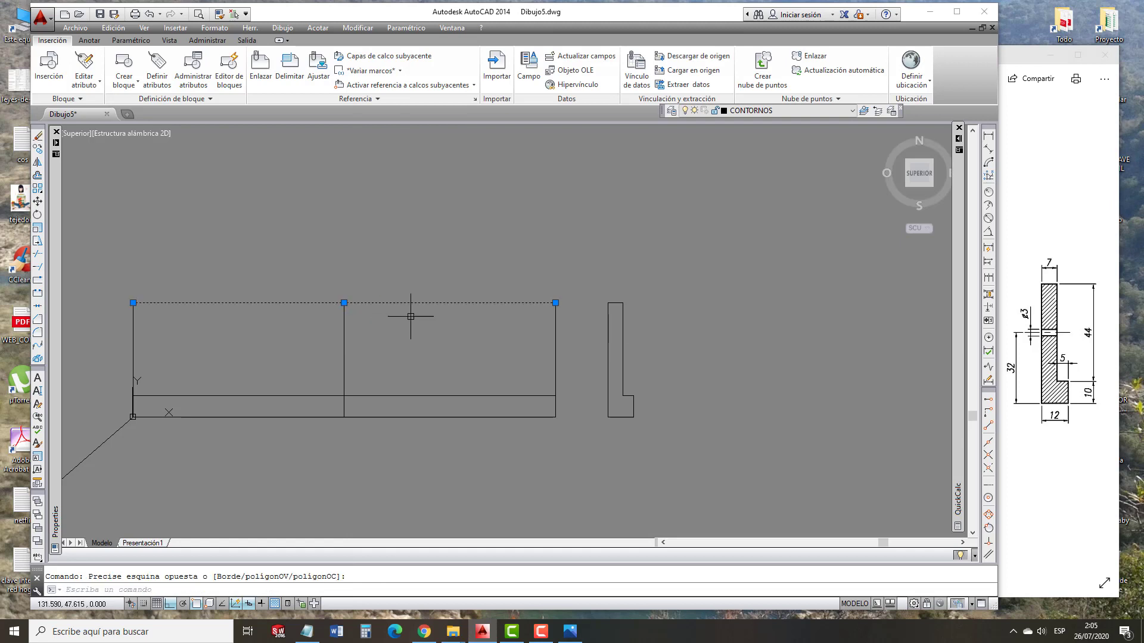
{"action": "type", "text": "co"}
{"action": "key", "text": "Return"}
{"action": "left_click", "coordinate": [456, 232]}
{"action": "type", "text": "22"}
{"action": "key", "text": "Return"}
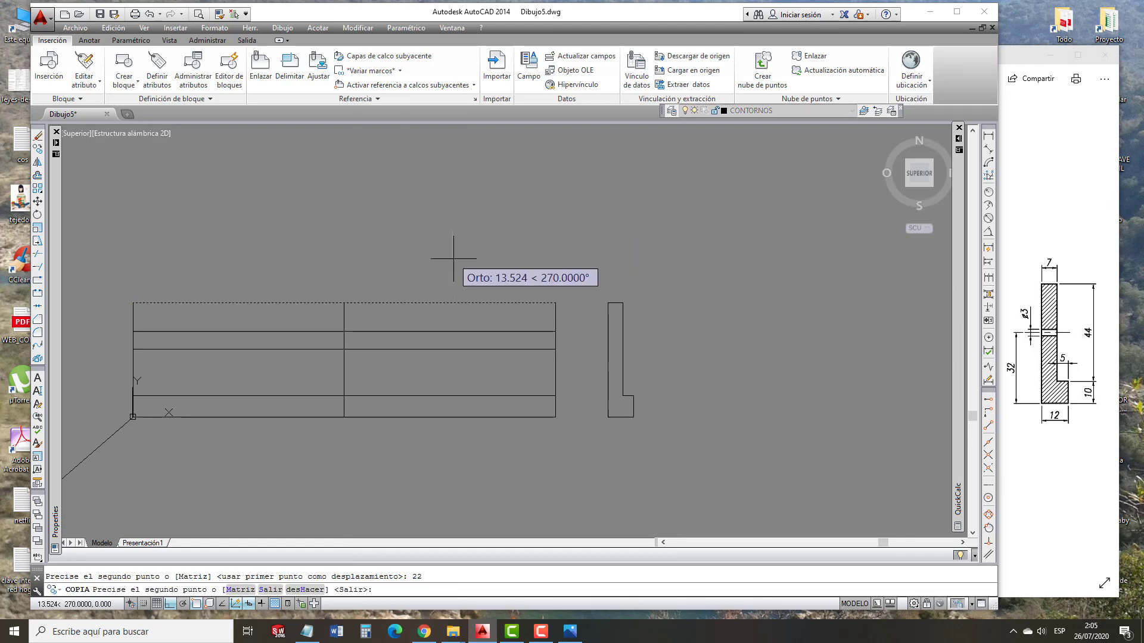
{"action": "key", "text": "Escape"}
Draw a circle of diameter 35 centred where the front view's vertical and horizontal centre lines cross.
{"action": "type", "text": "c"}
{"action": "key", "text": "Return"}
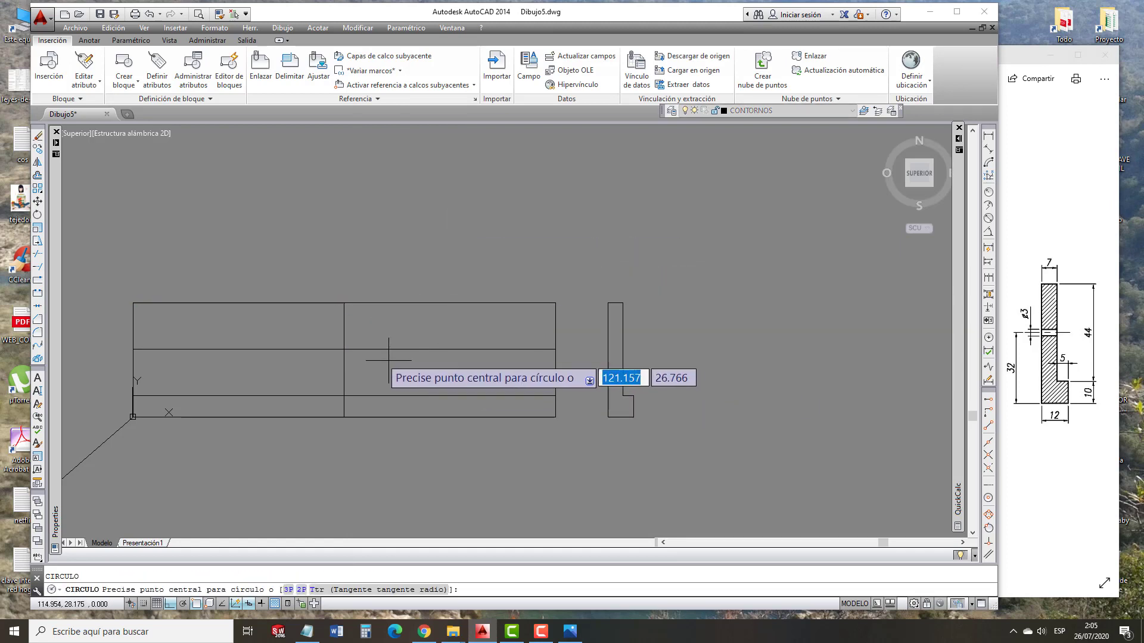
{"action": "left_click", "coordinate": [344, 349]}
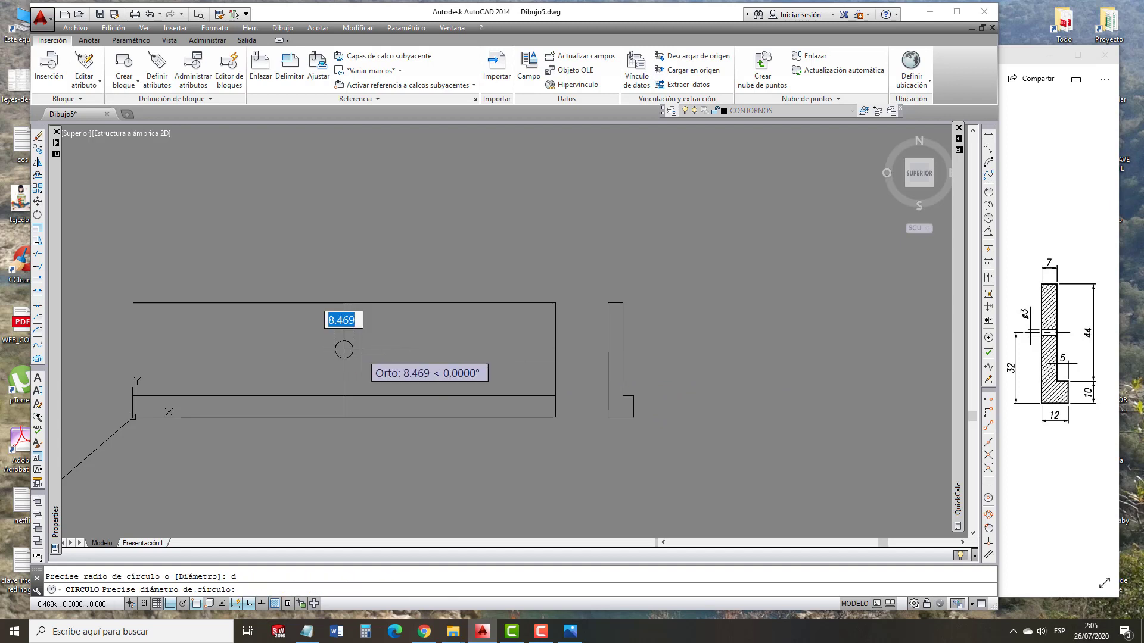
{"action": "type", "text": "d"}
{"action": "key", "text": "Return"}
{"action": "type", "text": "35"}
{"action": "key", "text": "Return"}
Draw a concentric circle of diameter 3 at the centre of the 35-diameter circle.
{"action": "key", "text": "Return"}
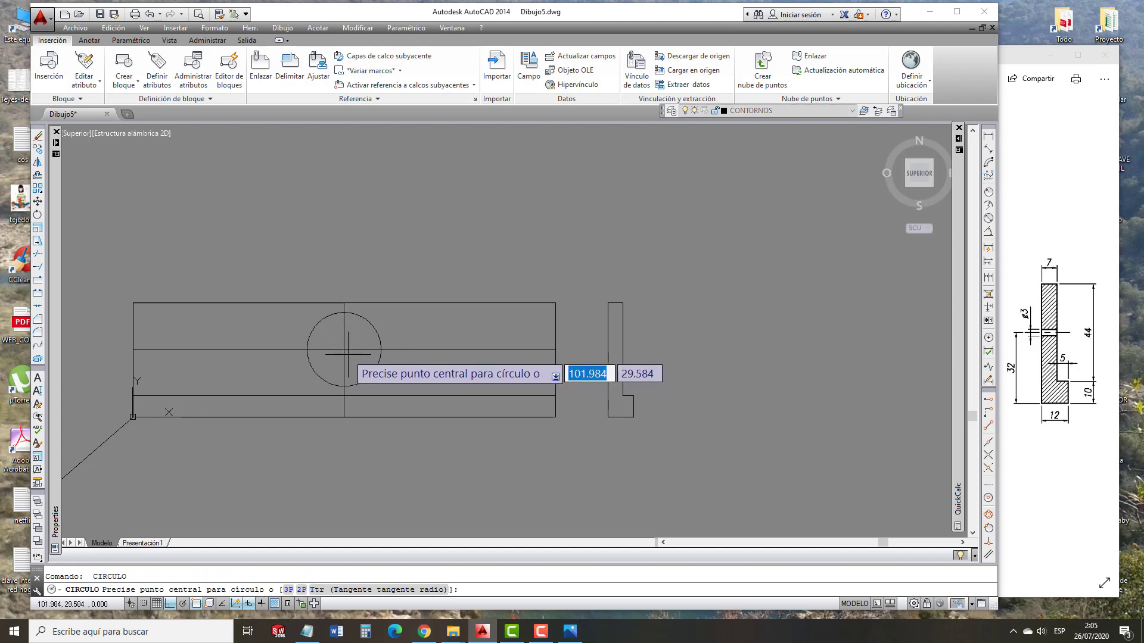
{"action": "left_click", "coordinate": [345, 350]}
{"action": "type", "text": "d"}
{"action": "key", "text": "Return"}
{"action": "type", "text": "3.676"}
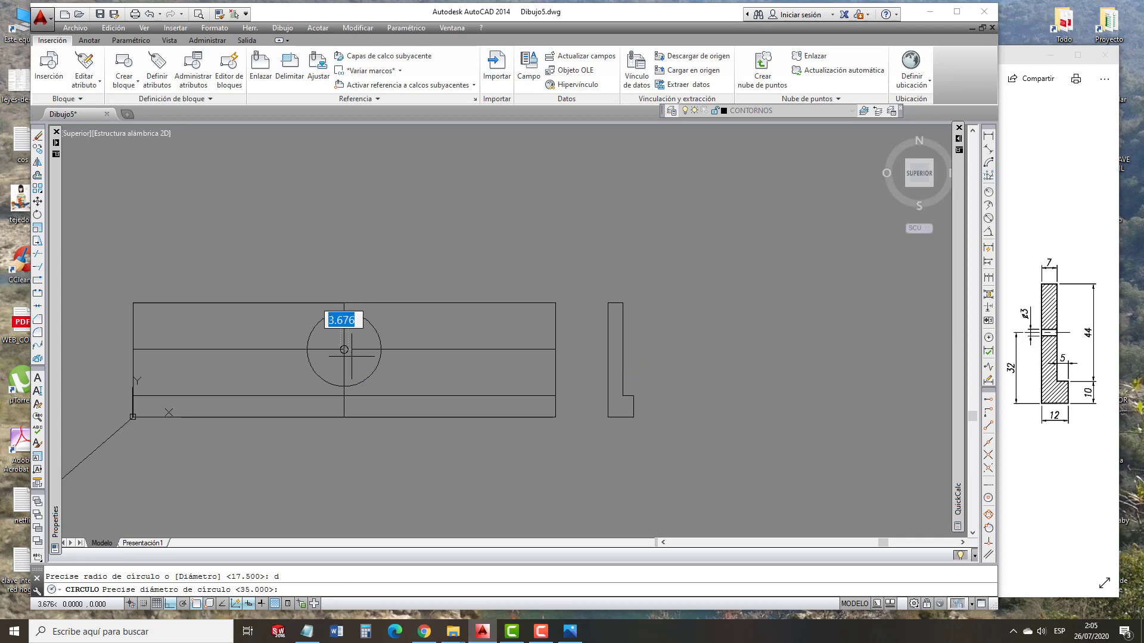
{"action": "key", "text": "Return"}
Check the hole spacing in the reference image, then copy the vertical centre line 24 units to each side in AutoCAD.
{"action": "left_click", "coordinate": [1078, 479]}
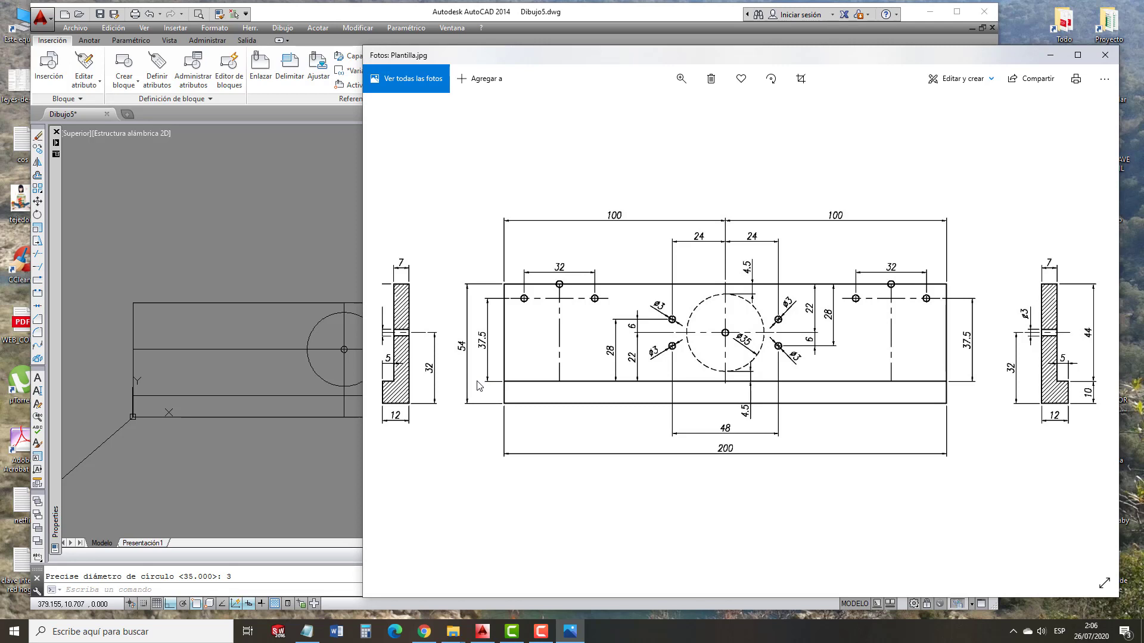
{"action": "left_click", "coordinate": [314, 463]}
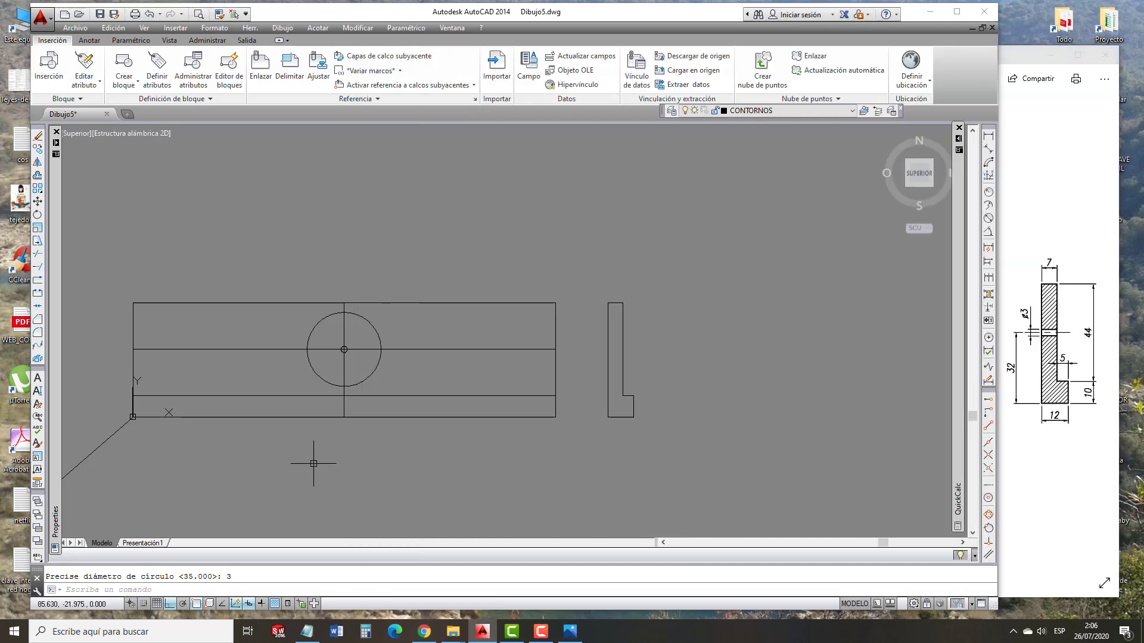
{"action": "left_click", "coordinate": [349, 337]}
{"action": "left_click", "coordinate": [337, 338]}
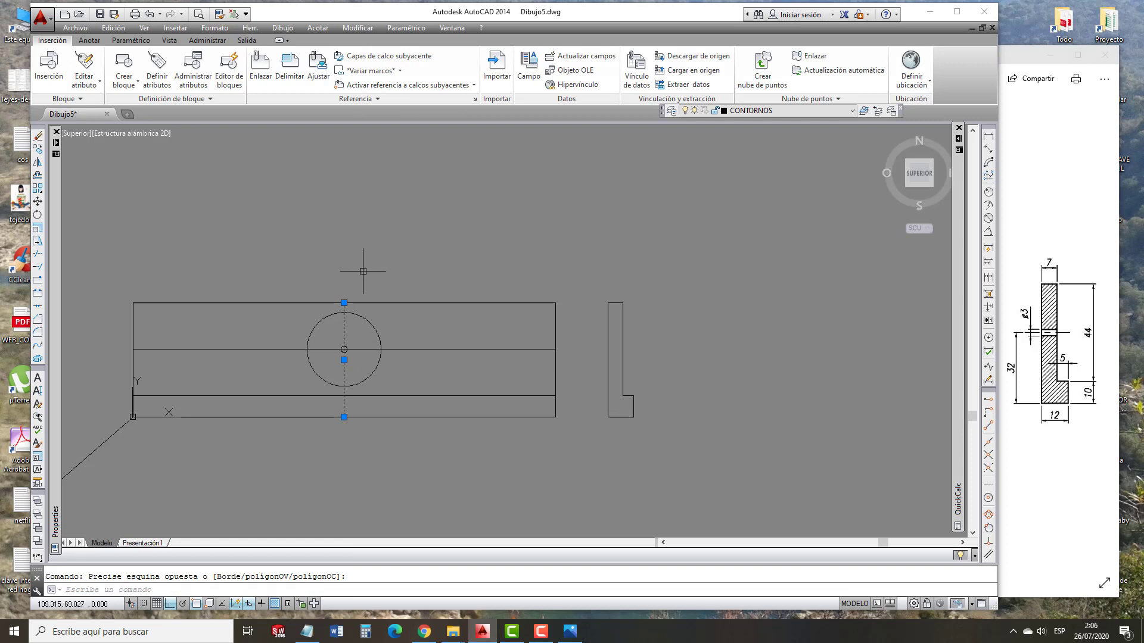
{"action": "type", "text": "co"}
{"action": "key", "text": "Return"}
{"action": "left_click", "coordinate": [357, 246]}
{"action": "type", "text": "24"}
{"action": "key", "text": "Return"}
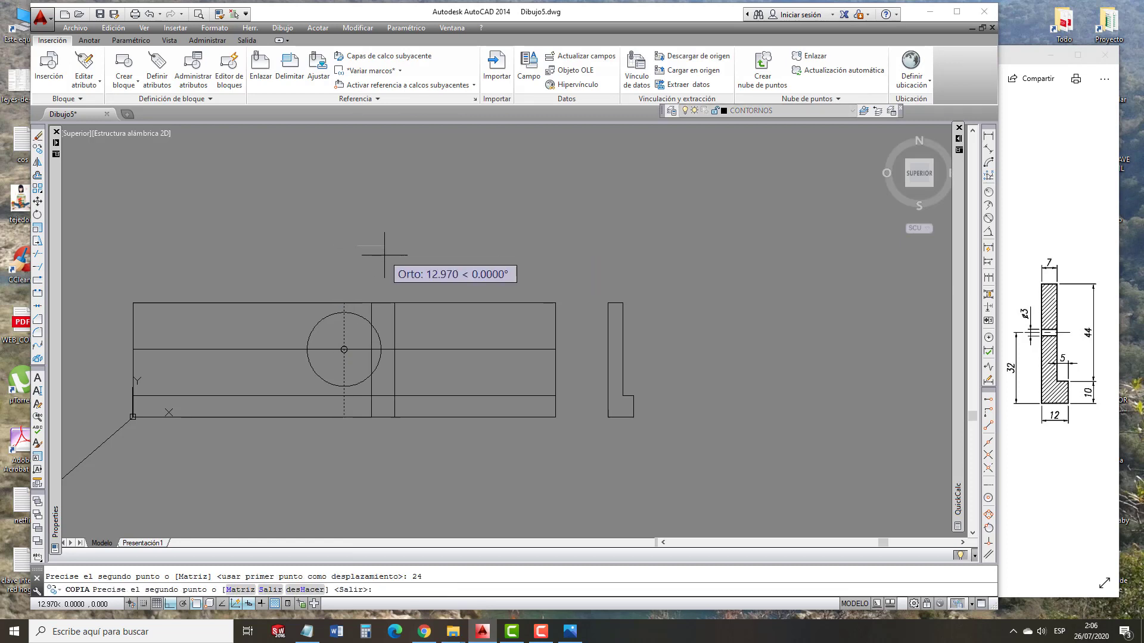
{"action": "type", "text": "24"}
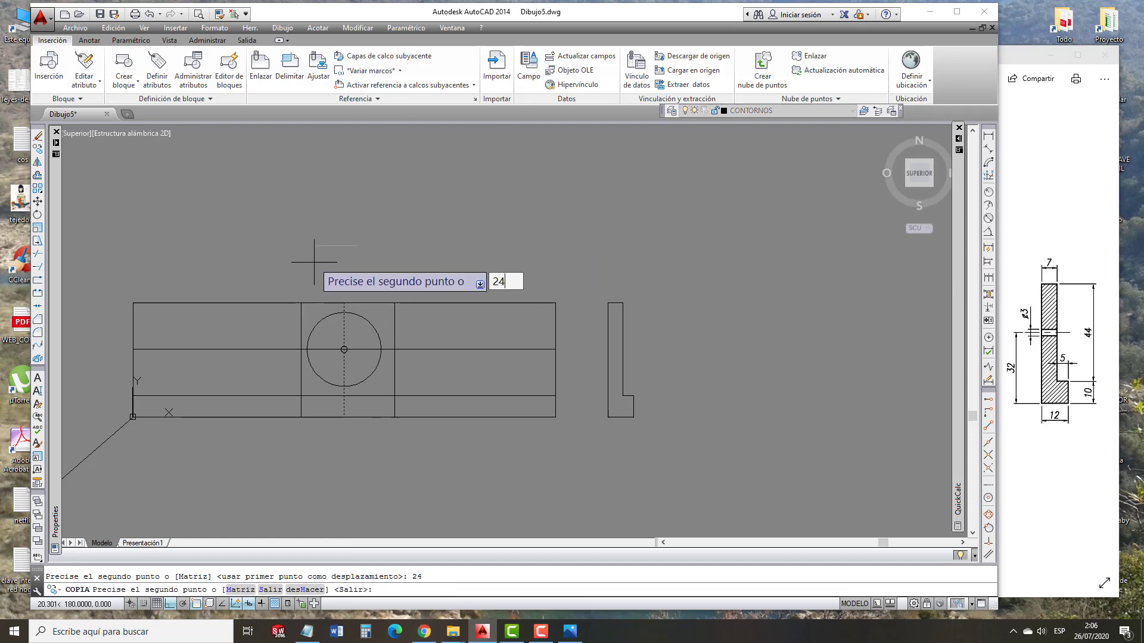
{"action": "key", "text": "Return"}
{"action": "key", "text": "Escape"}
Copy the front view's horizontal centre line 6 units upward and 6 units downward.
{"action": "left_click", "coordinate": [408, 349]}
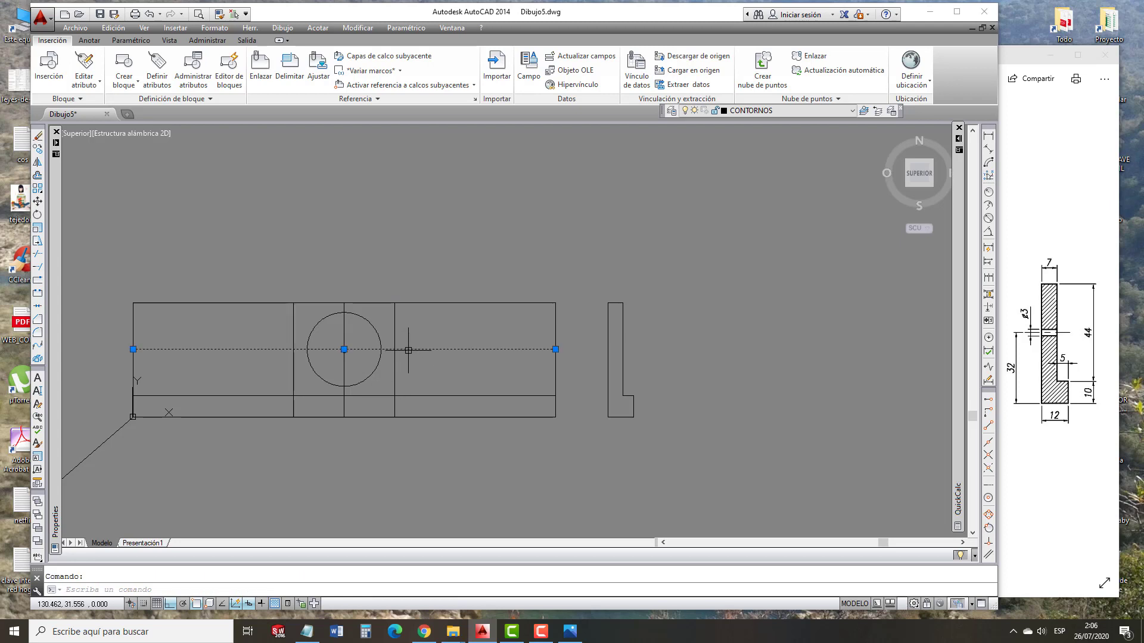
{"action": "type", "text": "co"}
{"action": "key", "text": "Return"}
{"action": "left_click", "coordinate": [456, 255]}
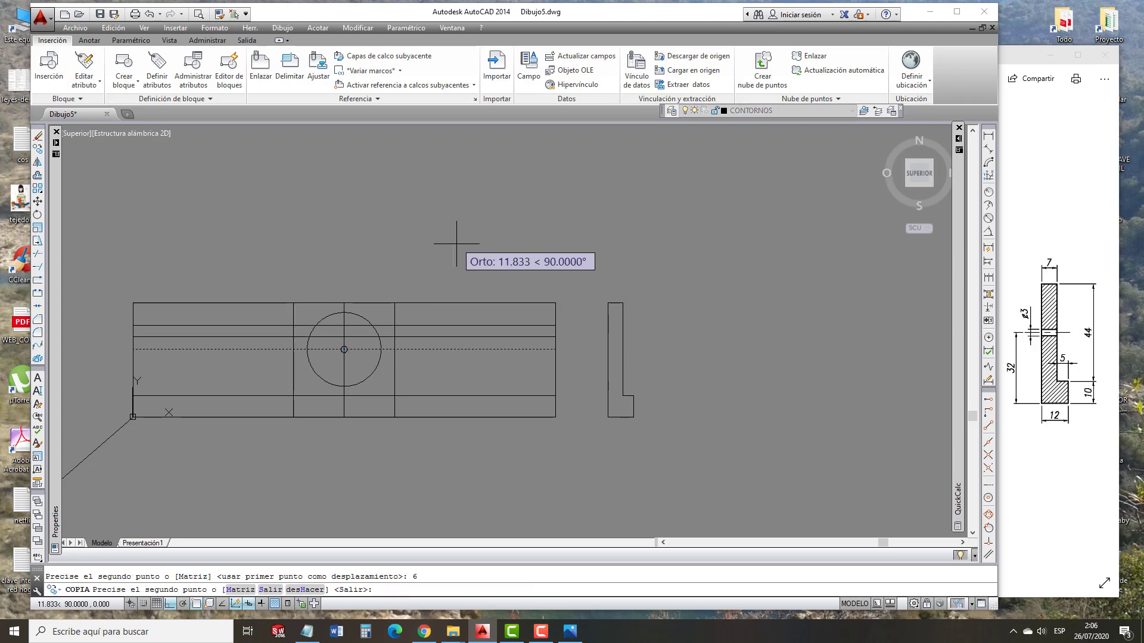
{"action": "type", "text": "6"}
{"action": "key", "text": "Return"}
{"action": "type", "text": "6"}
{"action": "key", "text": "Return"}
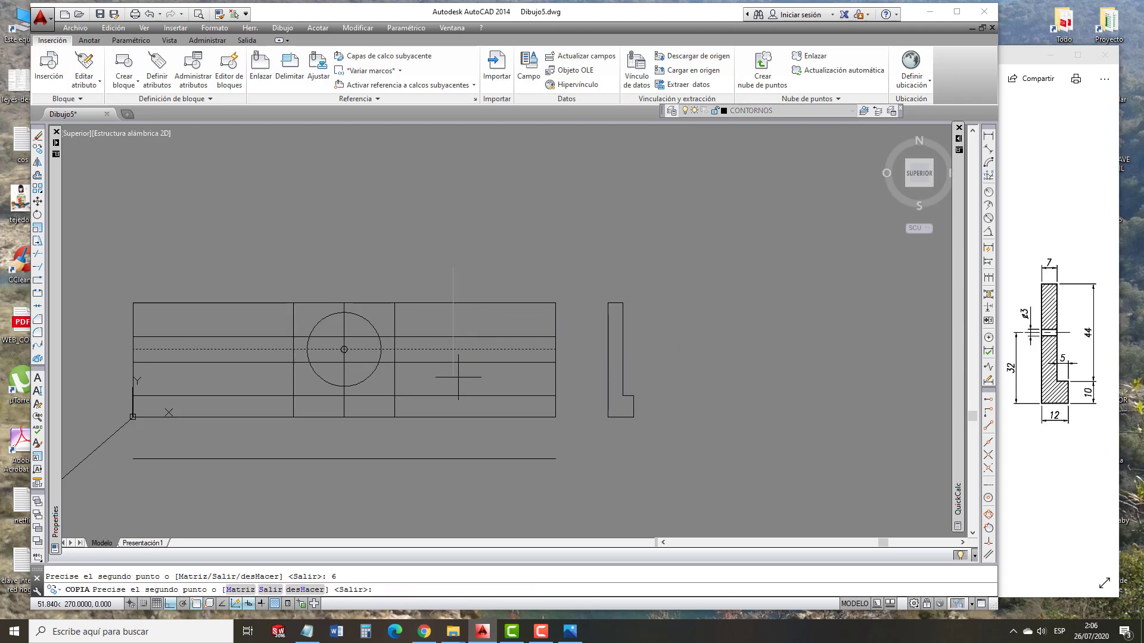
{"action": "key", "text": "Escape"}
Draw a circle of diameter 3 at the upper-right intersection of the copied guide lines beside the large circle.
{"action": "scroll", "coordinate": [381, 351], "scroll_direction": "up", "scroll_amount": 1}
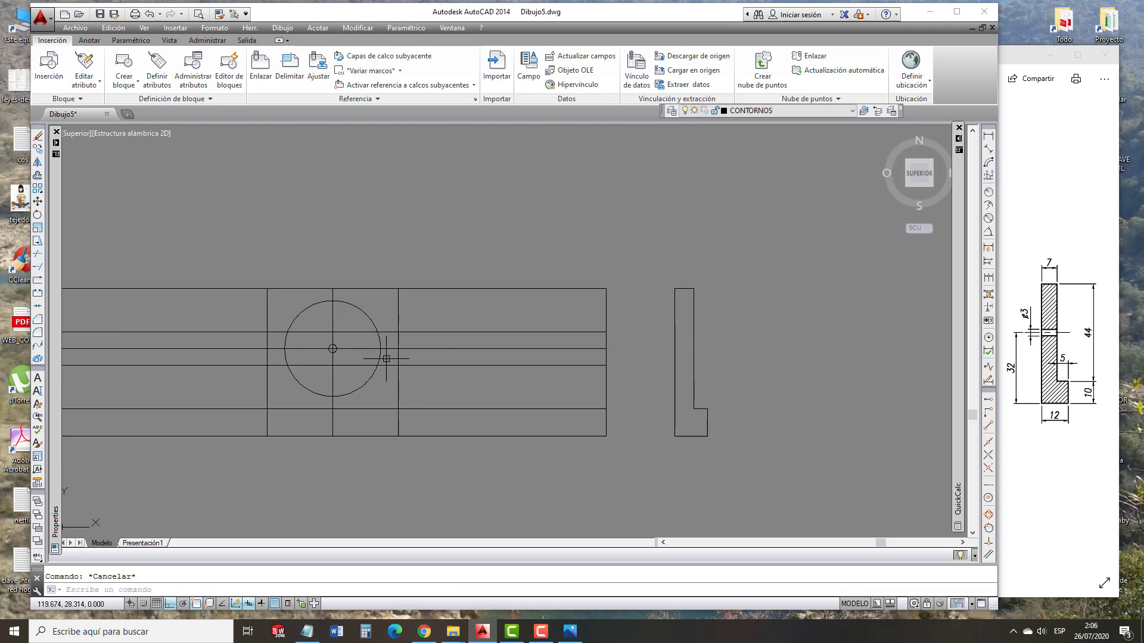
{"action": "type", "text": "c"}
{"action": "key", "text": "Return"}
{"action": "scroll", "coordinate": [402, 341], "scroll_direction": "up", "scroll_amount": 3}
{"action": "left_click", "coordinate": [398, 332]}
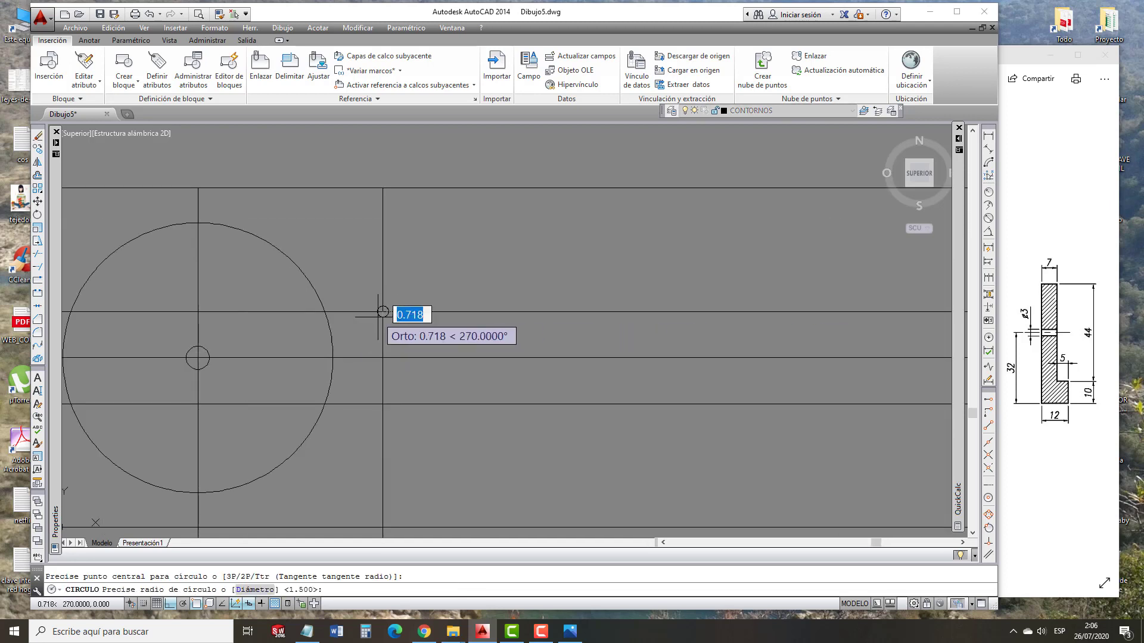
{"action": "type", "text": "d"}
{"action": "key", "text": "Return"}
{"action": "type", "text": "3"}
{"action": "key", "text": "Return"}
{"action": "scroll", "coordinate": [392, 337], "scroll_direction": "down", "scroll_amount": 1}
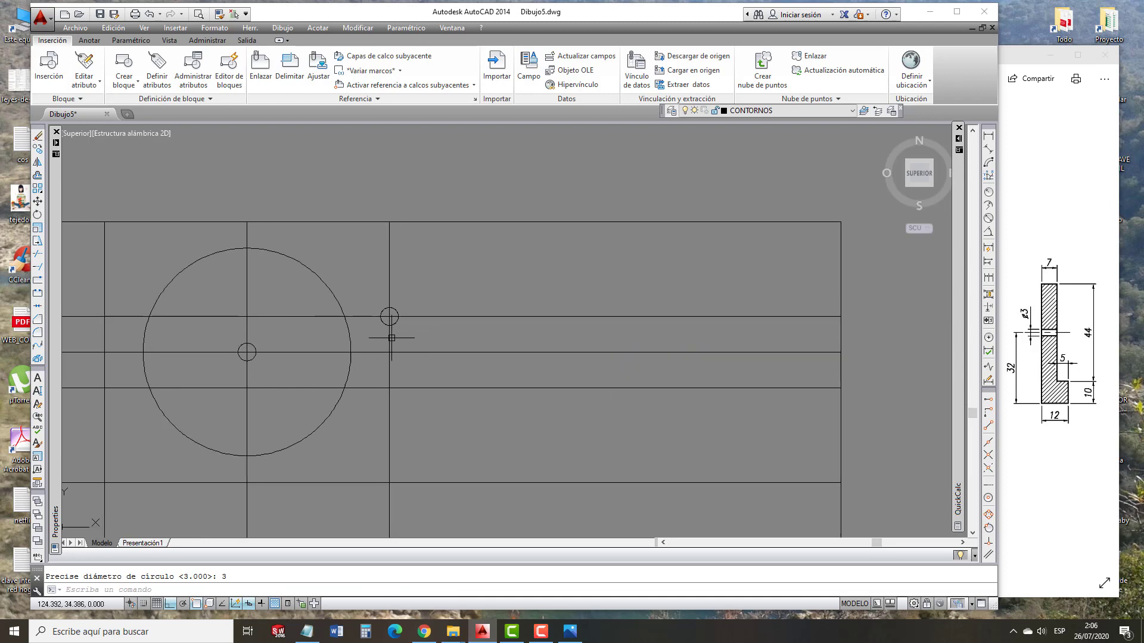
Copy the upper-right 3-diameter hole to the other three guide-line intersections around the large circle.
{"action": "left_click", "coordinate": [383, 322]}
{"action": "scroll", "coordinate": [463, 339], "scroll_direction": "down", "scroll_amount": 1}
{"action": "left_click", "coordinate": [405, 322]}
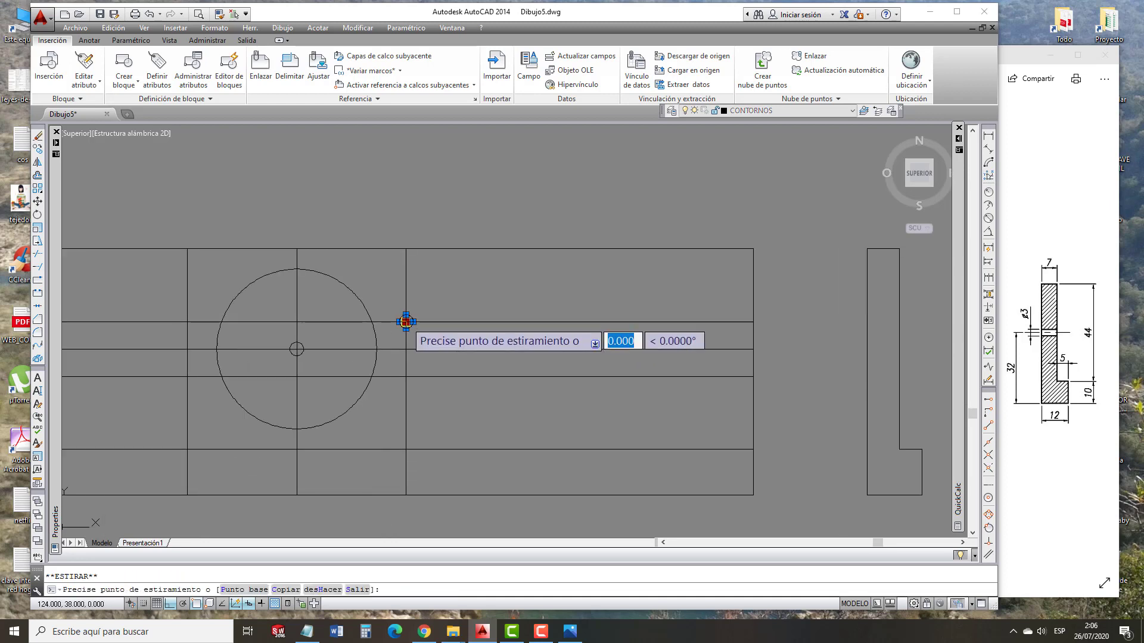
{"action": "key", "text": "space"}
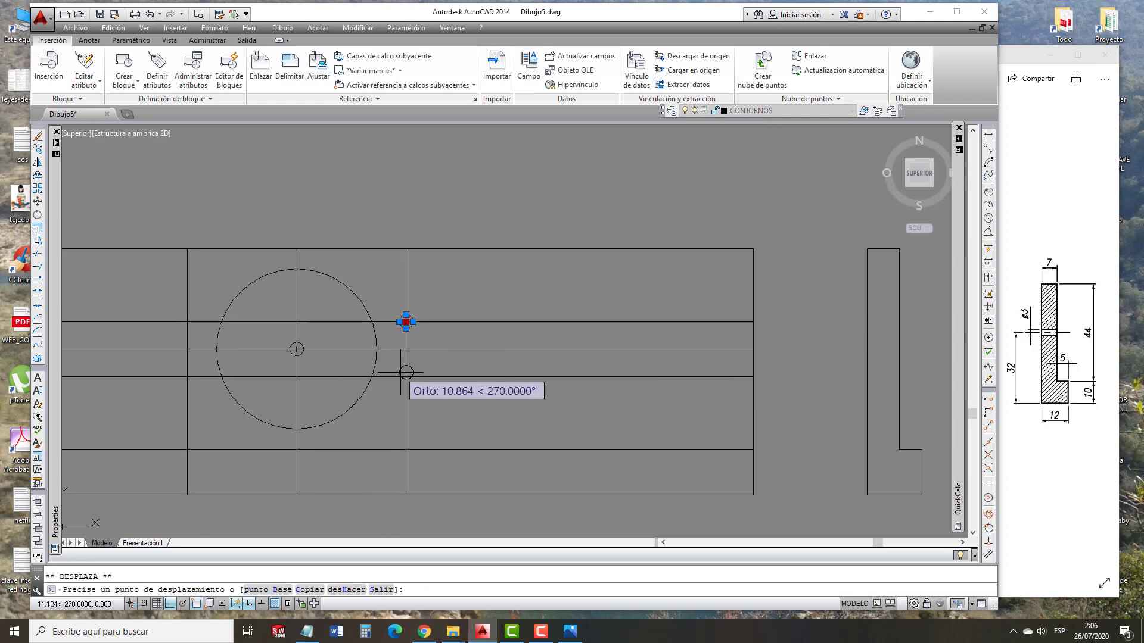
{"action": "left_click", "coordinate": [186, 322], "text": "ctrl"}
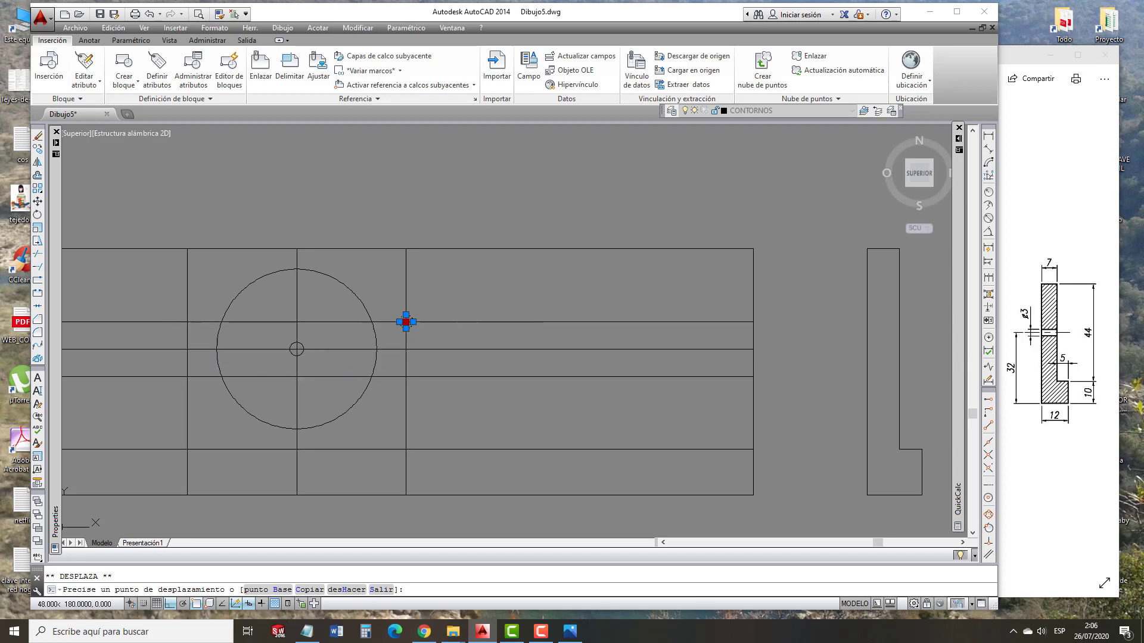
{"action": "left_click", "coordinate": [405, 376]}
{"action": "left_click", "coordinate": [187, 376]}
{"action": "key", "text": "Escape"}
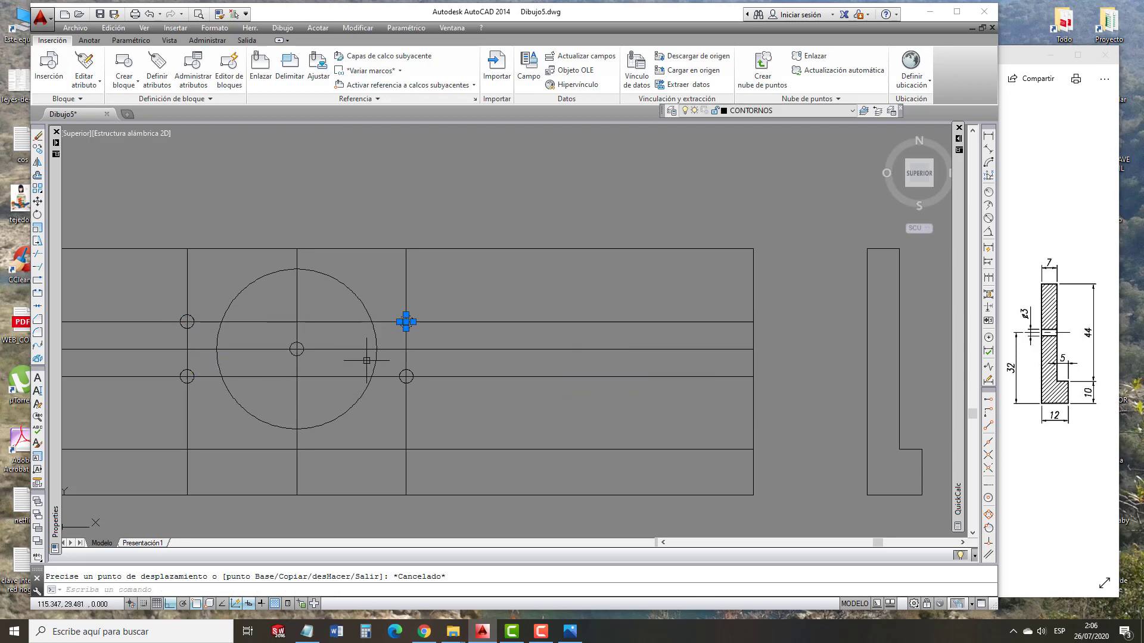
Delete the two horizontal and two vertical guide lines passing through the four small holes.
{"action": "left_click", "coordinate": [506, 394]}
{"action": "left_click", "coordinate": [460, 365]}
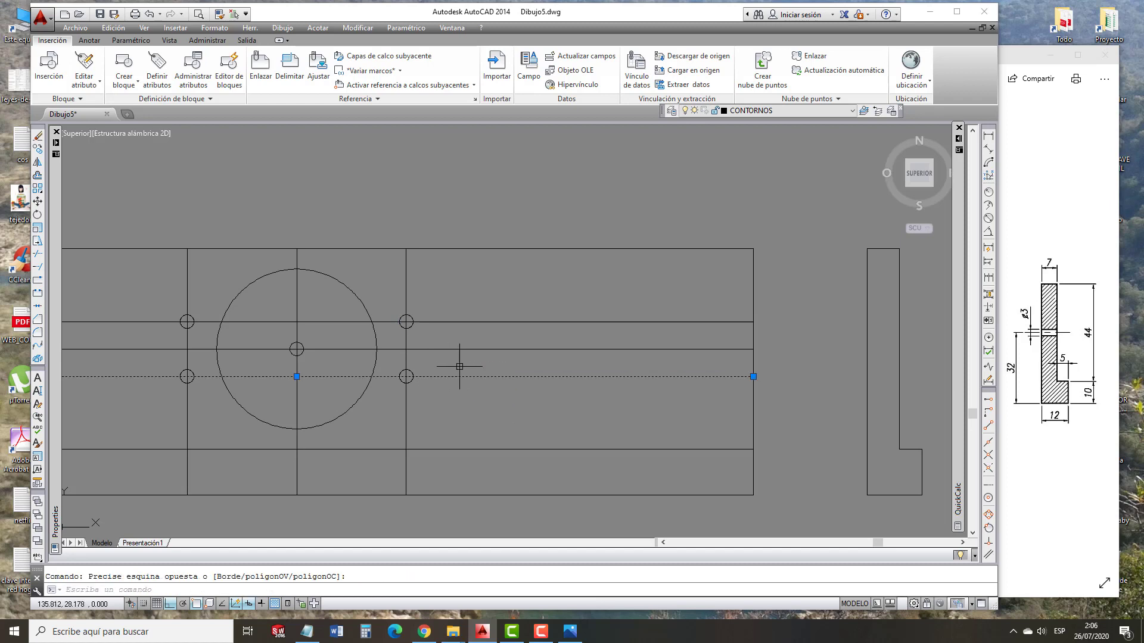
{"action": "key", "text": "Delete"}
{"action": "left_click", "coordinate": [458, 334]}
{"action": "left_click", "coordinate": [424, 291]}
{"action": "key", "text": "Delete"}
{"action": "left_click", "coordinate": [406, 291]}
{"action": "key", "text": "Delete"}
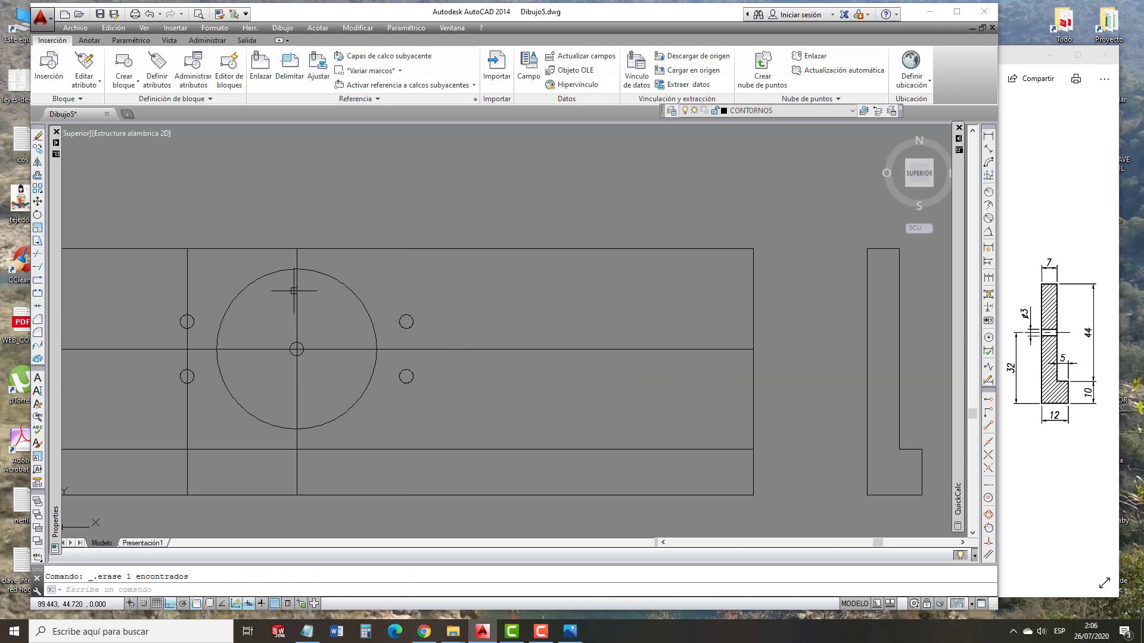
{"action": "left_click", "coordinate": [187, 280]}
{"action": "key", "text": "Delete"}
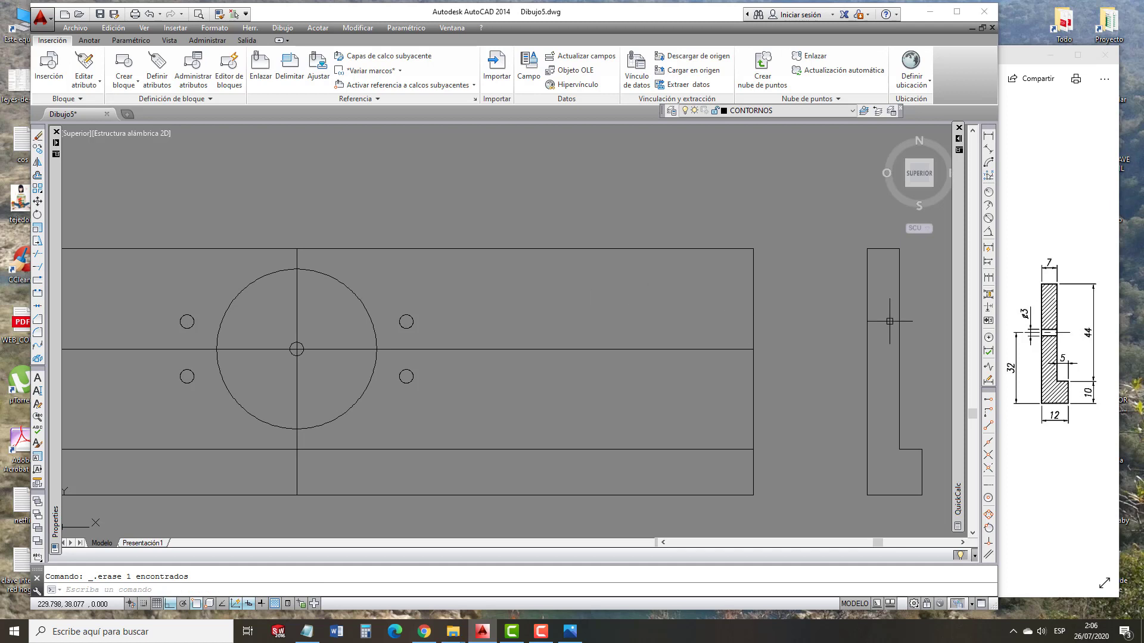
Check the centre lines in the reference image, then draw an auxiliary circle in AutoCAD around the four small holes, concentric with the large circle.
{"action": "left_click", "coordinate": [1017, 378]}
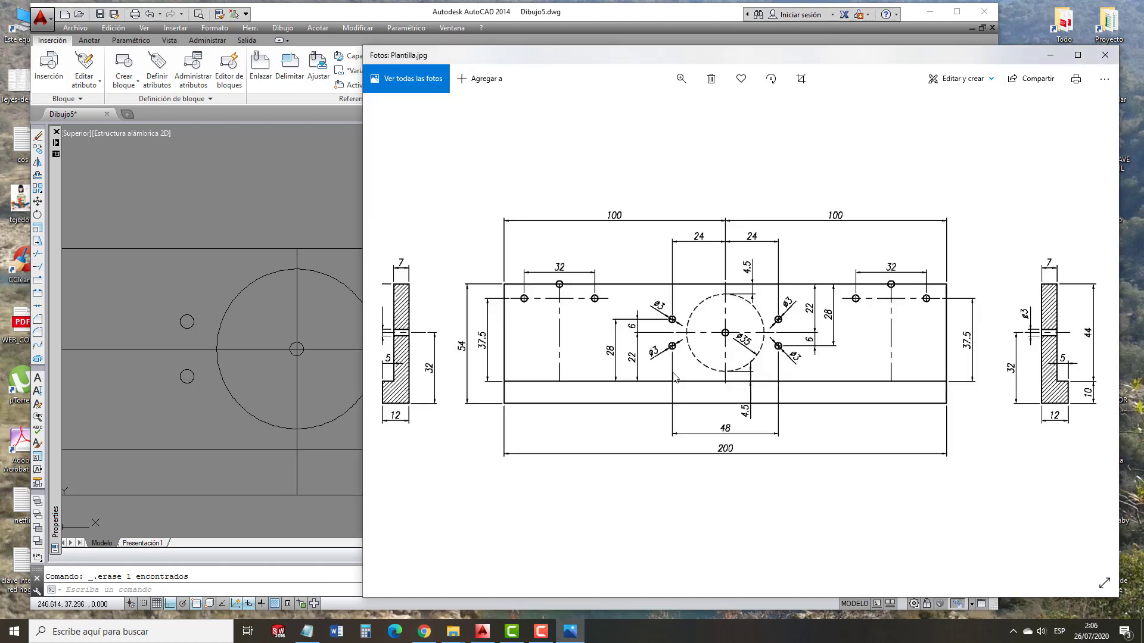
{"action": "left_click", "coordinate": [325, 392]}
{"action": "scroll", "coordinate": [451, 360], "scroll_direction": "down", "scroll_amount": 2}
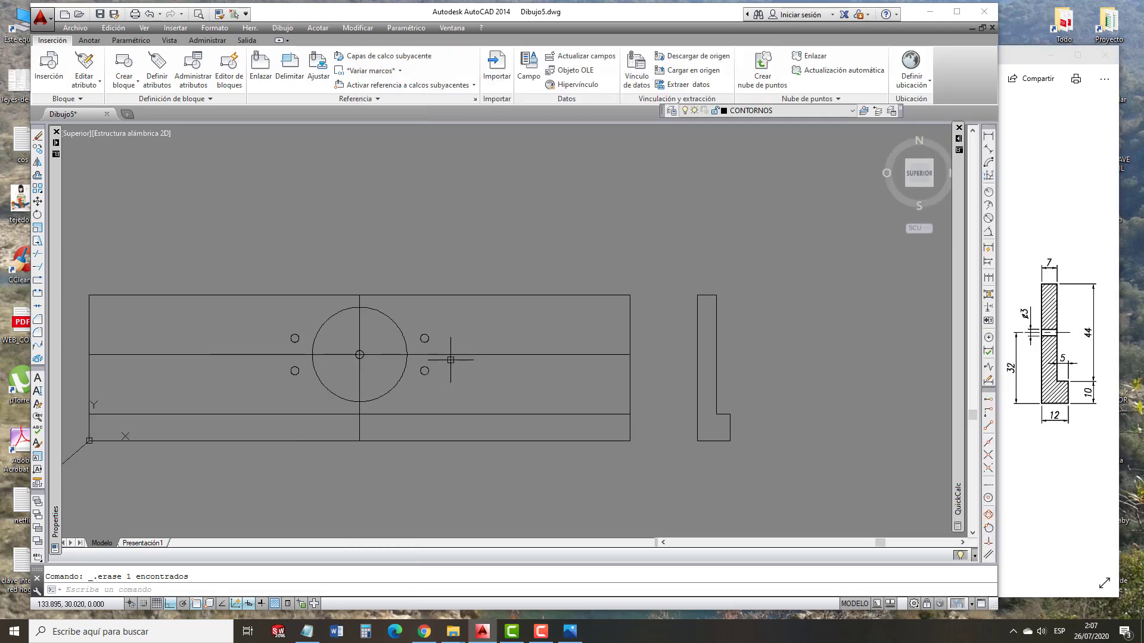
{"action": "left_click", "coordinate": [1009, 429]}
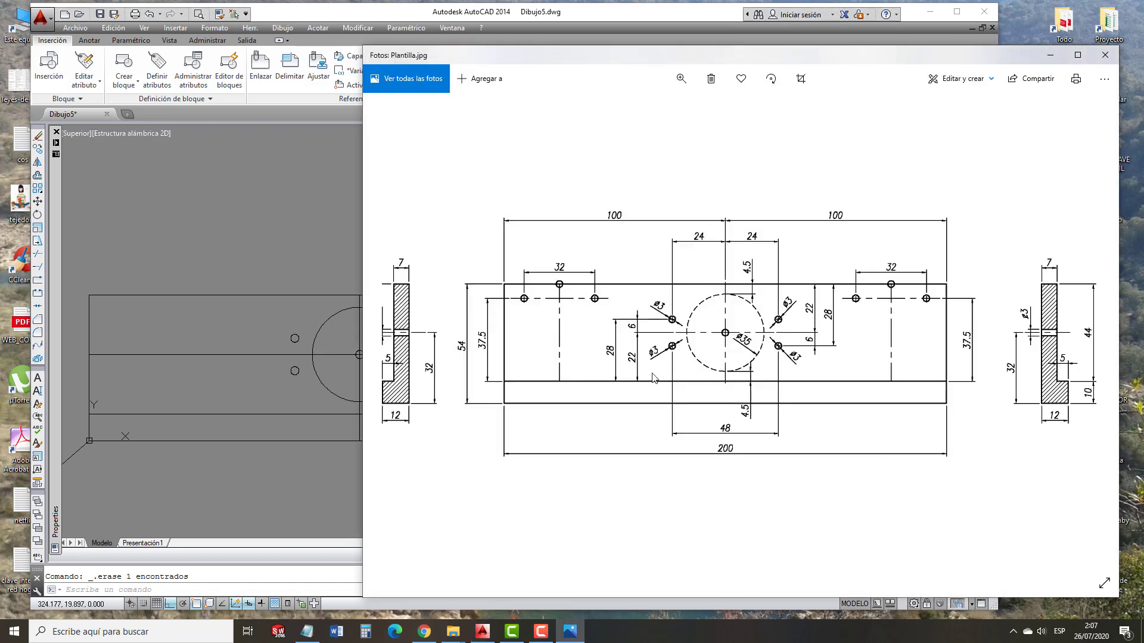
{"action": "left_click", "coordinate": [281, 427]}
{"action": "scroll", "coordinate": [367, 351], "scroll_direction": "up", "scroll_amount": 1}
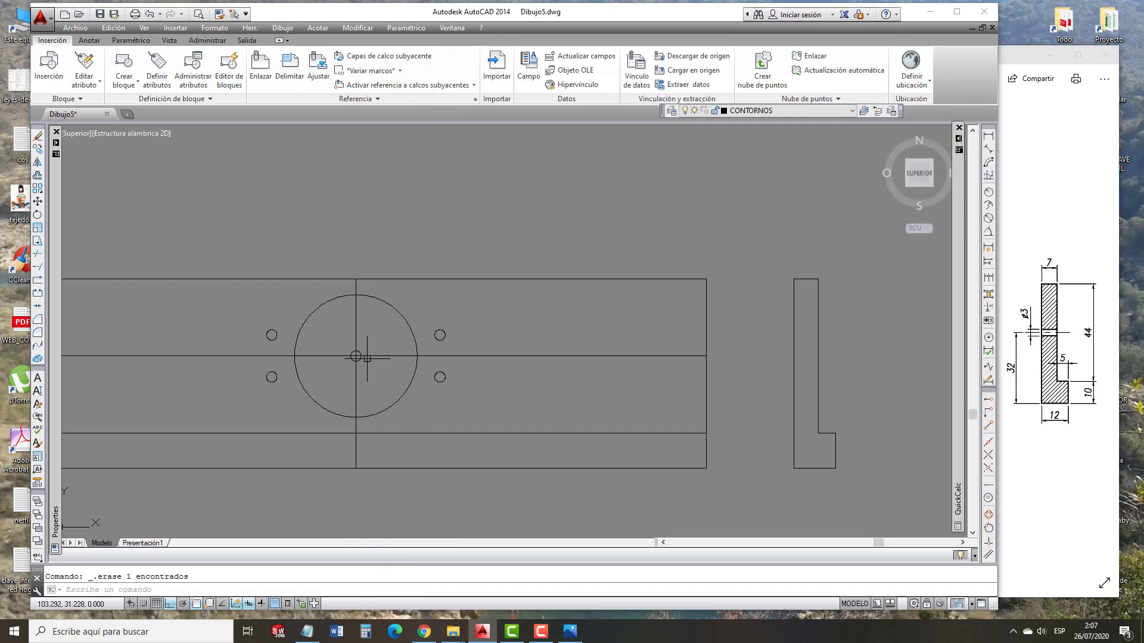
{"action": "type", "text": "c"}
{"action": "key", "text": "Return"}
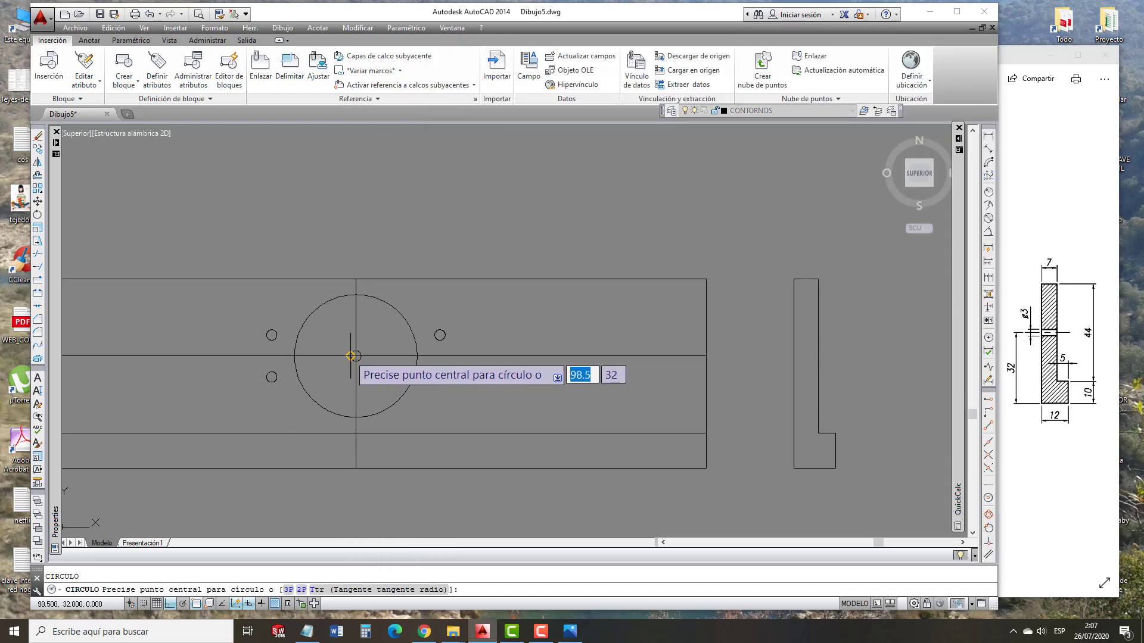
{"action": "scroll", "coordinate": [352, 356], "scroll_direction": "up", "scroll_amount": 3}
{"action": "left_click", "coordinate": [362, 350]}
{"action": "scroll", "coordinate": [519, 310], "scroll_direction": "down", "scroll_amount": 3}
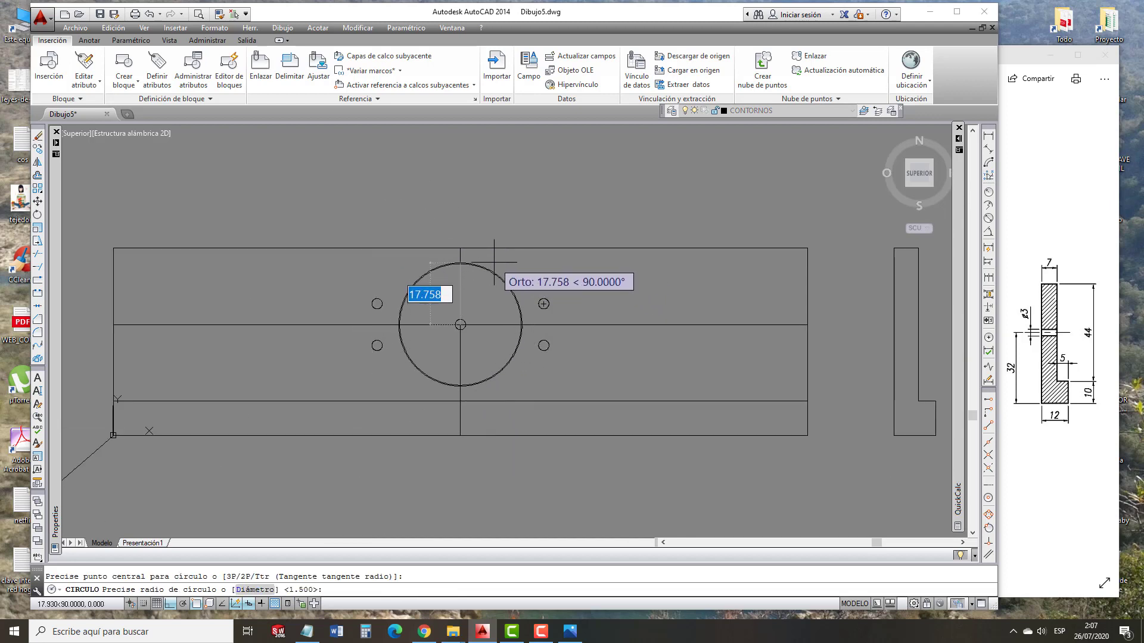
{"action": "left_click", "coordinate": [561, 278]}
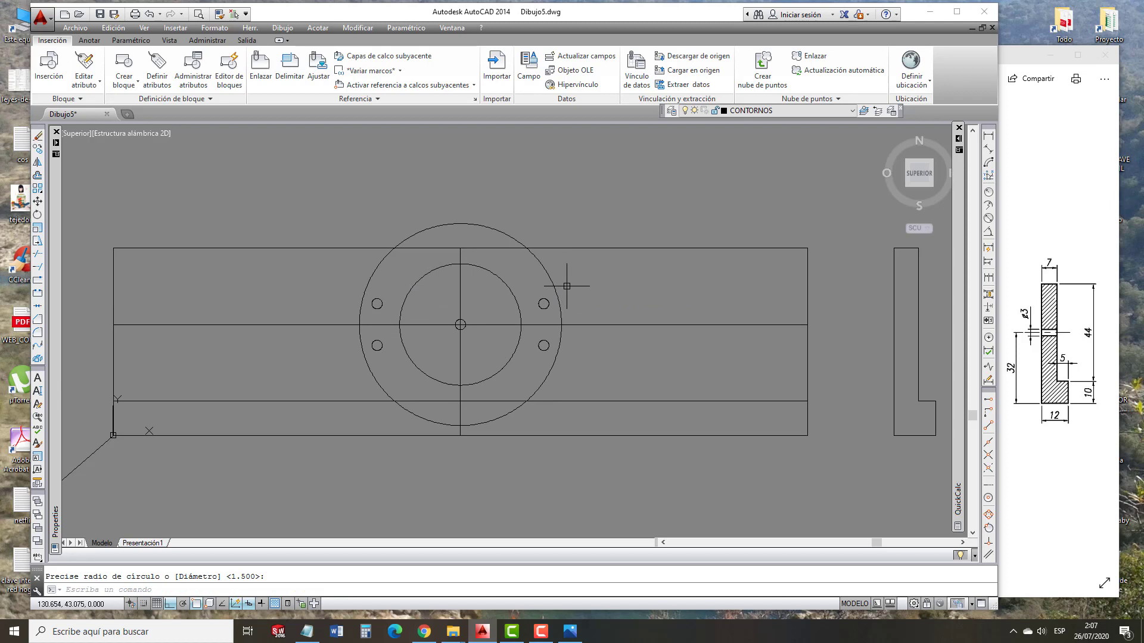
Trim both ends of the horizontal centre line outside the auxiliary circle.
{"action": "type", "text": "rr"}
{"action": "key", "text": "Return"}
{"action": "key", "text": "Return"}
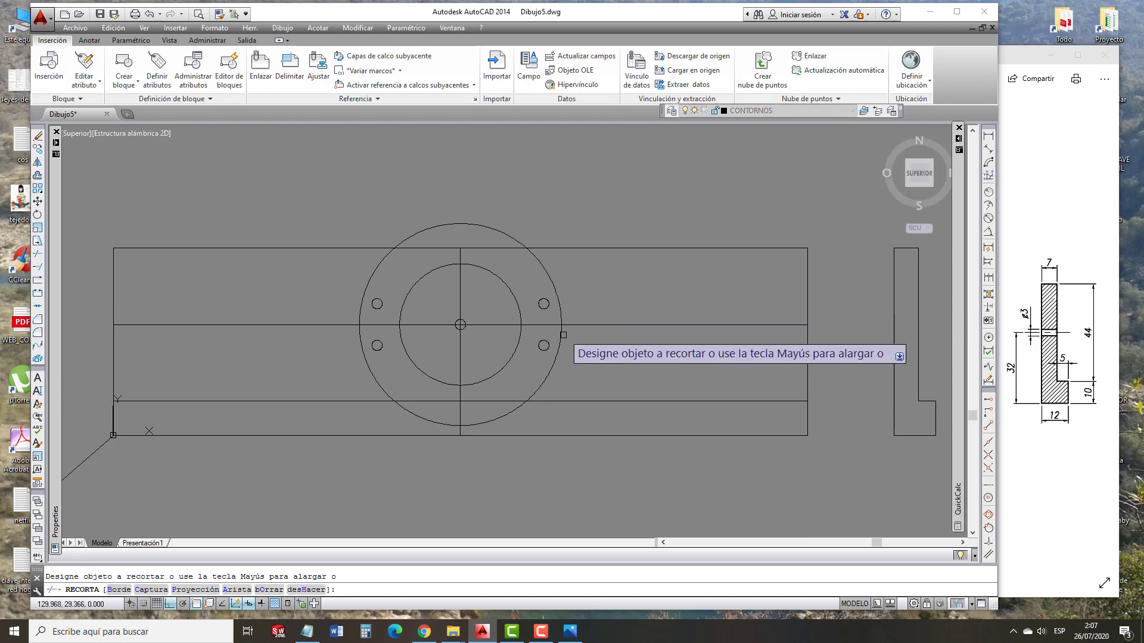
{"action": "left_click", "coordinate": [574, 322]}
{"action": "left_click", "coordinate": [567, 327]}
{"action": "left_click", "coordinate": [340, 325]}
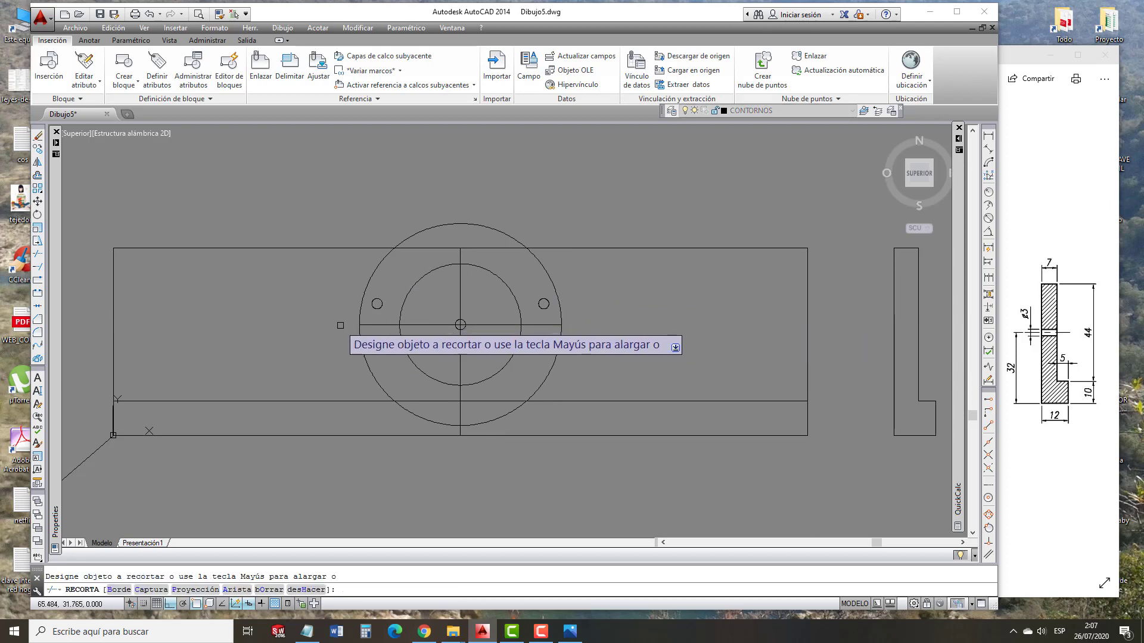
{"action": "key", "text": "Escape"}
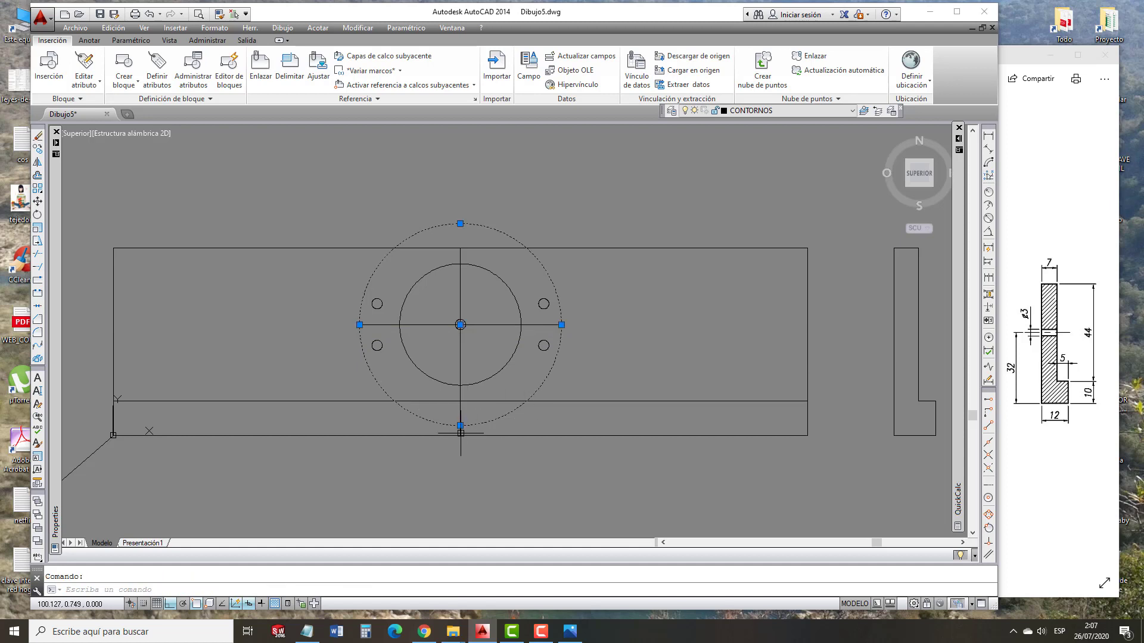
Shrink the auxiliary circle to the front view's top edge, trim the vertical centre line below it, and erase the circle.
{"action": "left_click", "coordinate": [459, 425]}
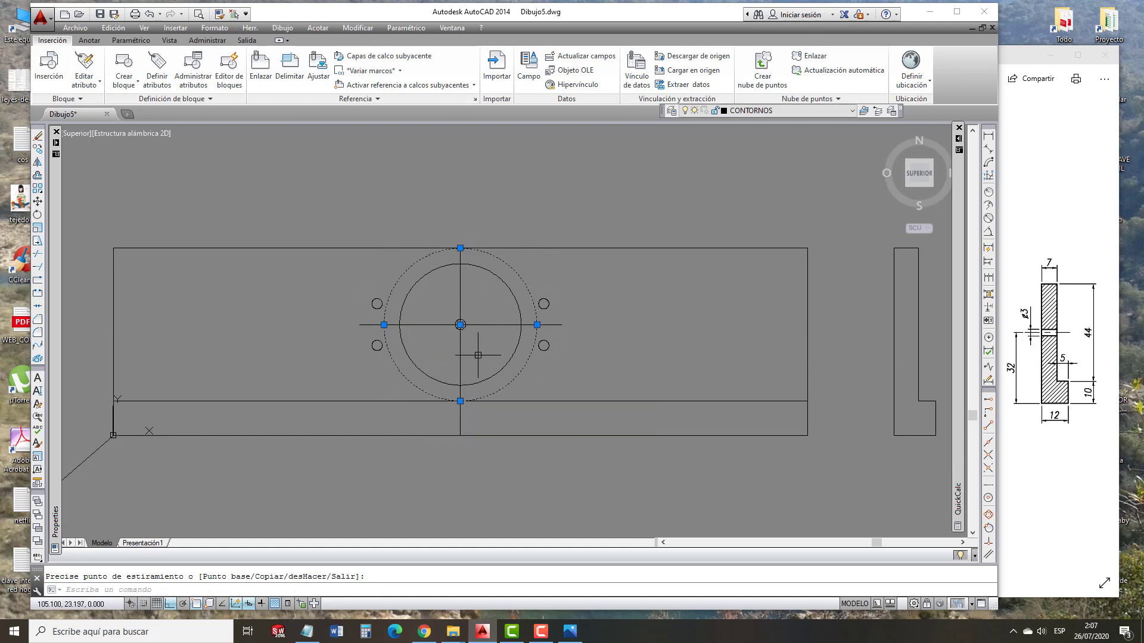
{"action": "key", "text": "Return"}
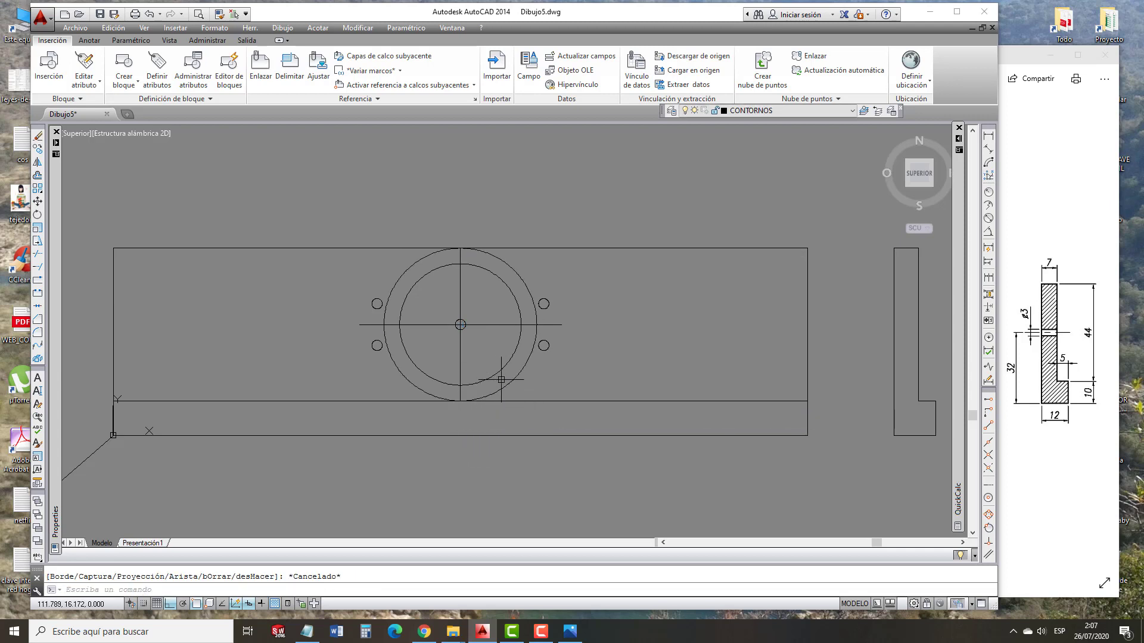
{"action": "key", "text": "Escape"}
{"action": "left_click", "coordinate": [478, 350]}
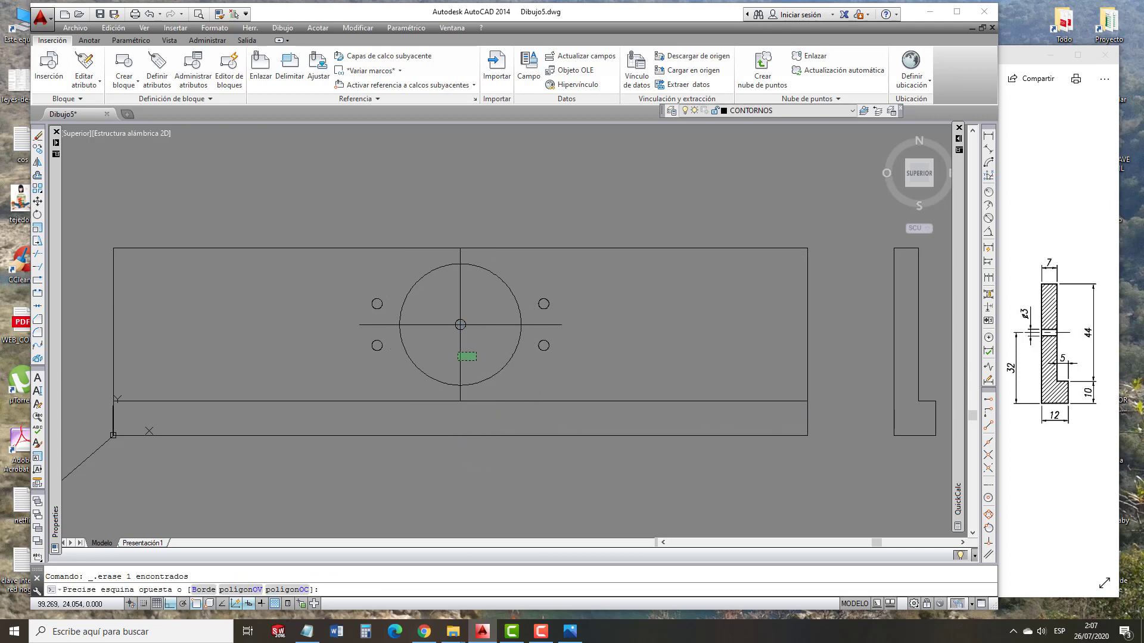
Move the horizontal and vertical centre lines of the front view to the EJES layer.
{"action": "left_click", "coordinate": [455, 362]}
{"action": "left_click", "coordinate": [495, 333]}
{"action": "left_click", "coordinate": [482, 312]}
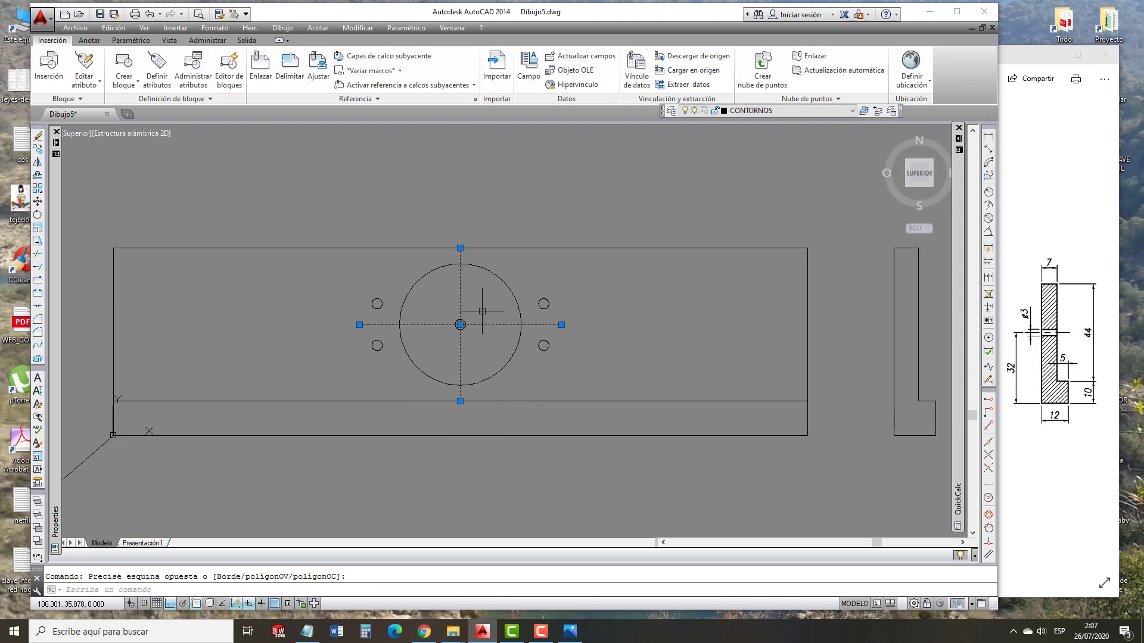
{"action": "left_click", "coordinate": [746, 110]}
{"action": "left_click", "coordinate": [769, 168]}
{"action": "key", "text": "Escape"}
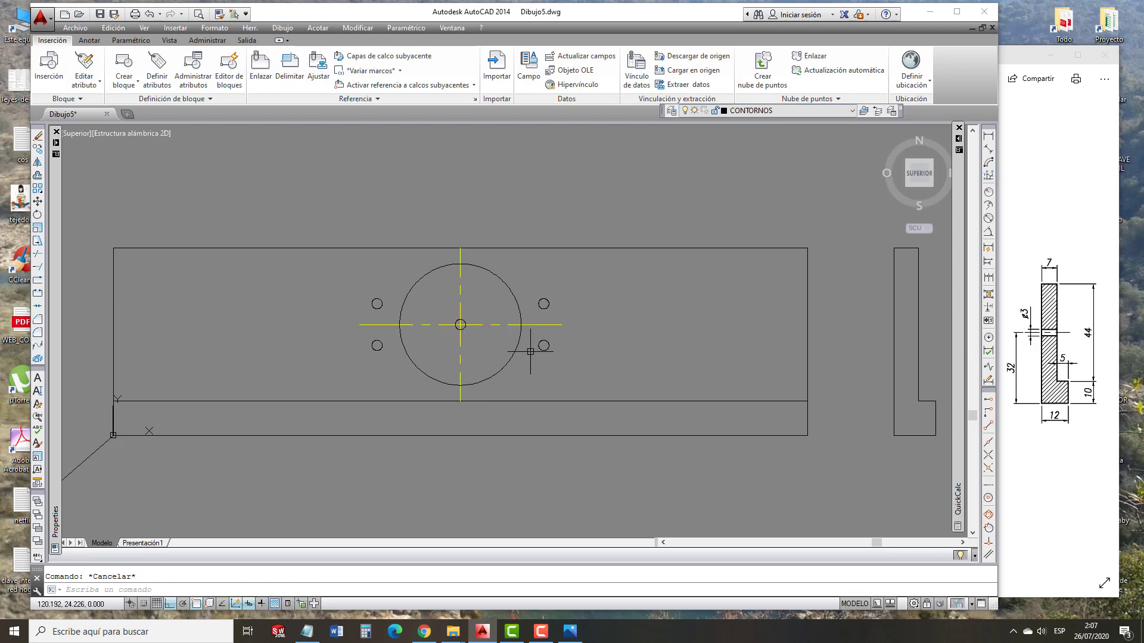
Move the large circle to the TRAZOS layer and adjust its linetype scale.
{"action": "scroll", "coordinate": [527, 353], "scroll_direction": "down", "scroll_amount": 2}
{"action": "left_click", "coordinate": [744, 111]}
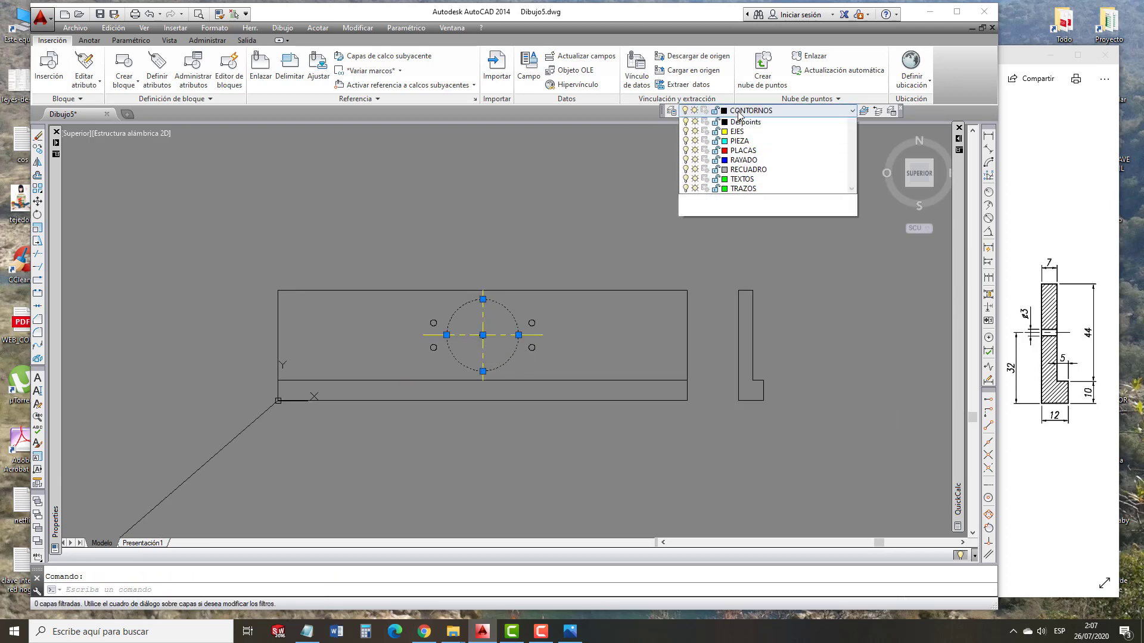
{"action": "left_click", "coordinate": [755, 228]}
{"action": "scroll", "coordinate": [505, 334], "scroll_direction": "up", "scroll_amount": 1}
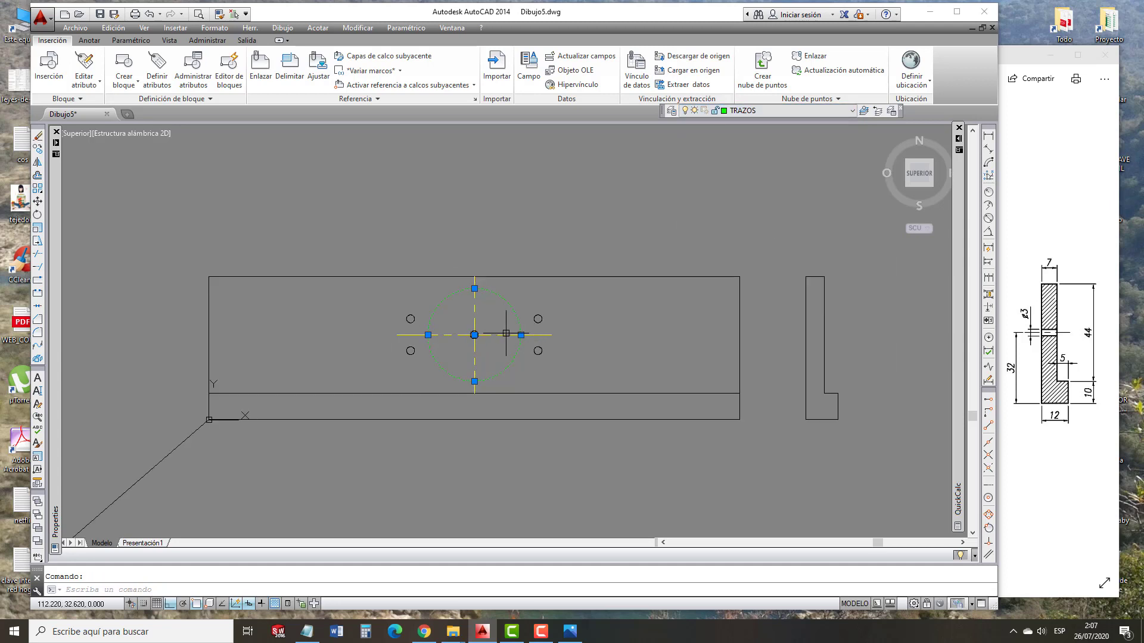
{"action": "mouse_move", "coordinate": [58, 223]}
{"action": "left_click", "coordinate": [218, 205]}
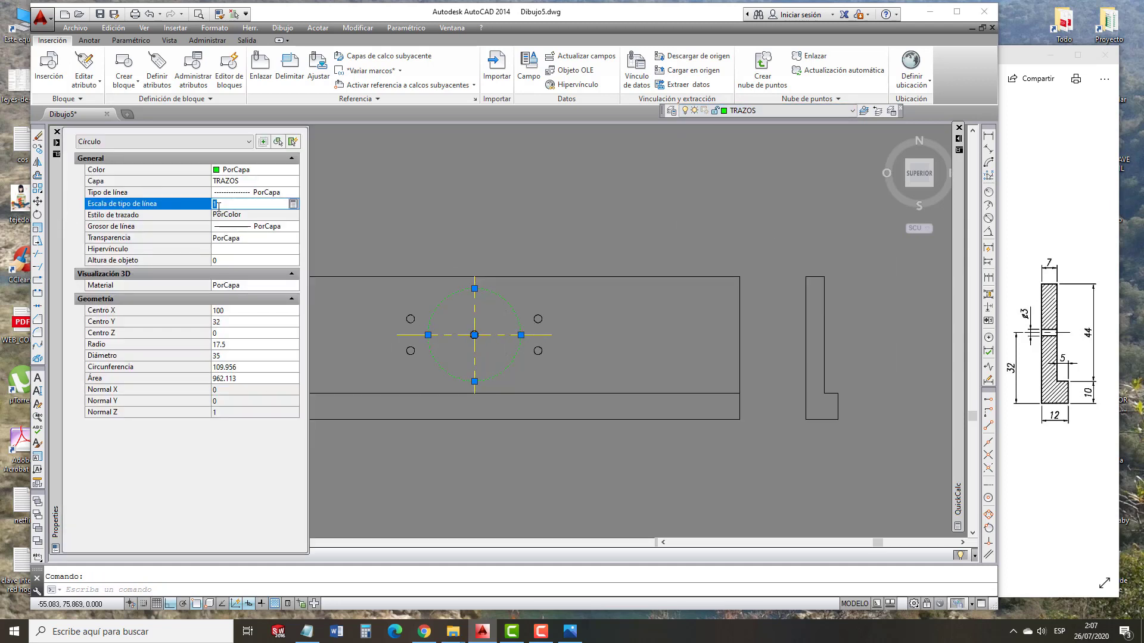
{"action": "key", "text": "Return"}
{"action": "key", "text": "Escape"}
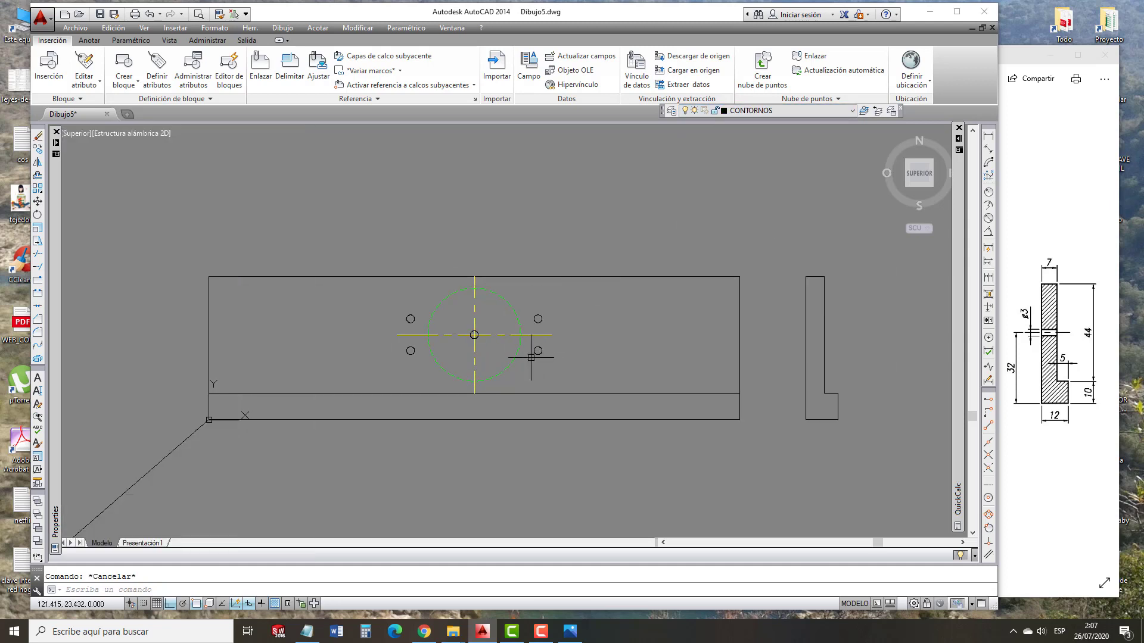
Copy the front view's horizontal centre line straight across so that it passes through the side view.
{"action": "middle_click_drag", "start_coordinate": [676, 378], "coordinate": [607, 372]}
{"action": "left_click", "coordinate": [568, 361]}
{"action": "key", "text": "Escape"}
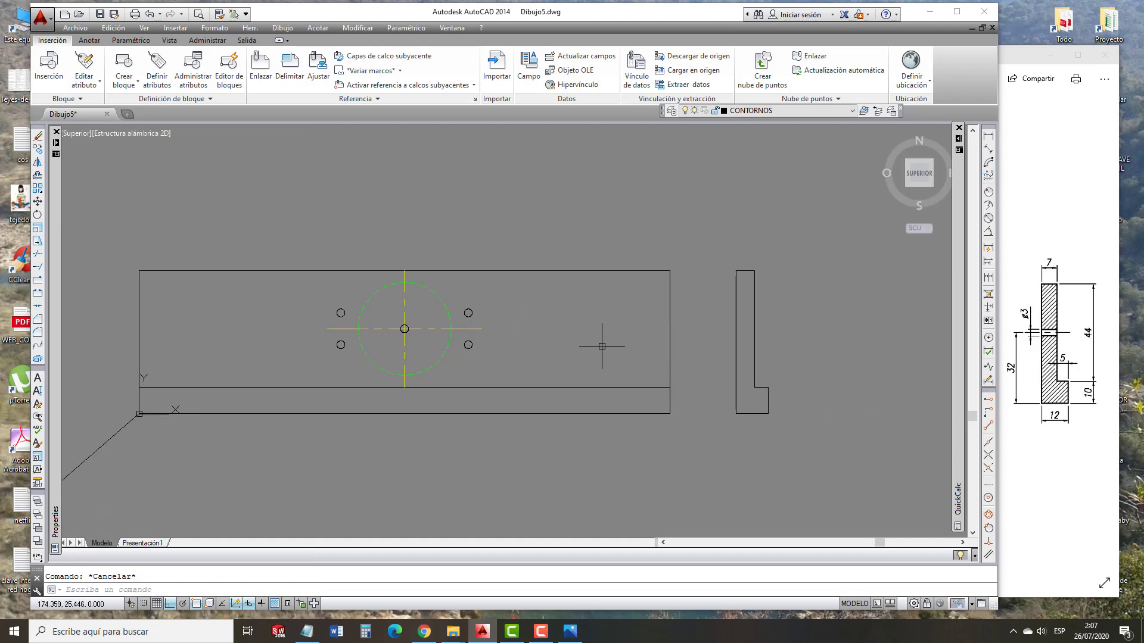
{"action": "type", "text": "co"}
{"action": "key", "text": "Return"}
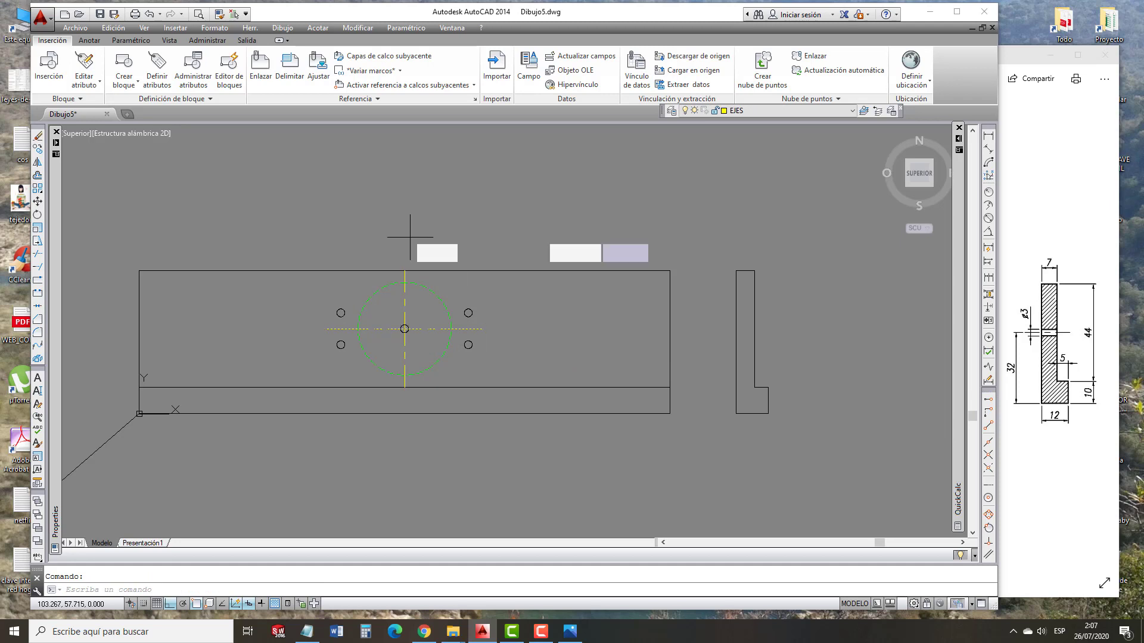
{"action": "left_click", "coordinate": [399, 222]}
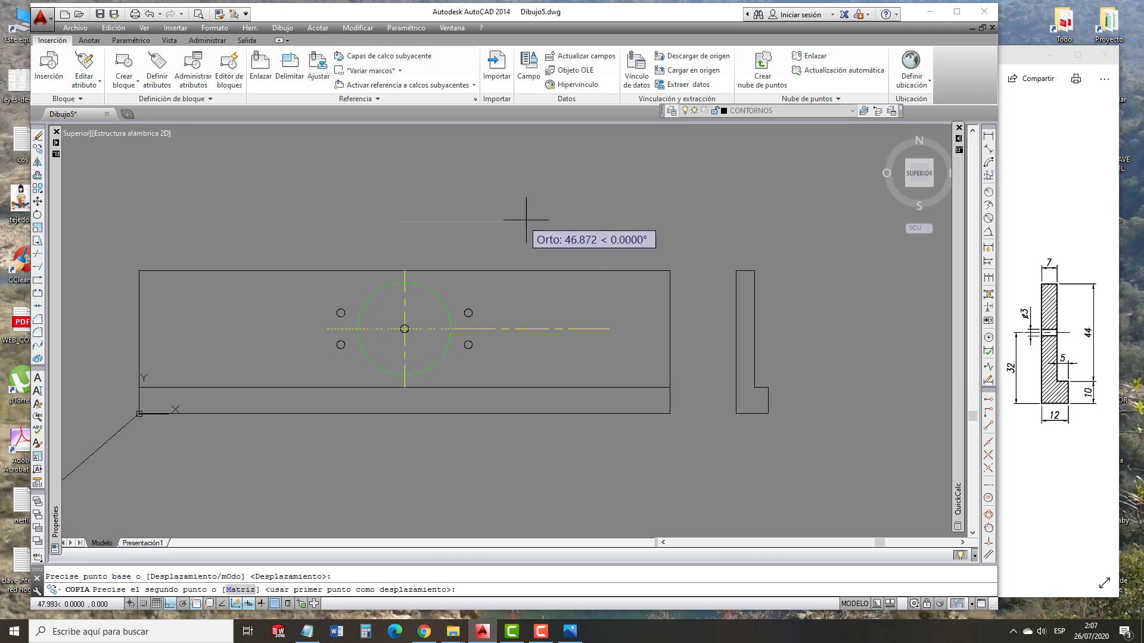
{"action": "left_click", "coordinate": [799, 229]}
{"action": "key", "text": "Escape"}
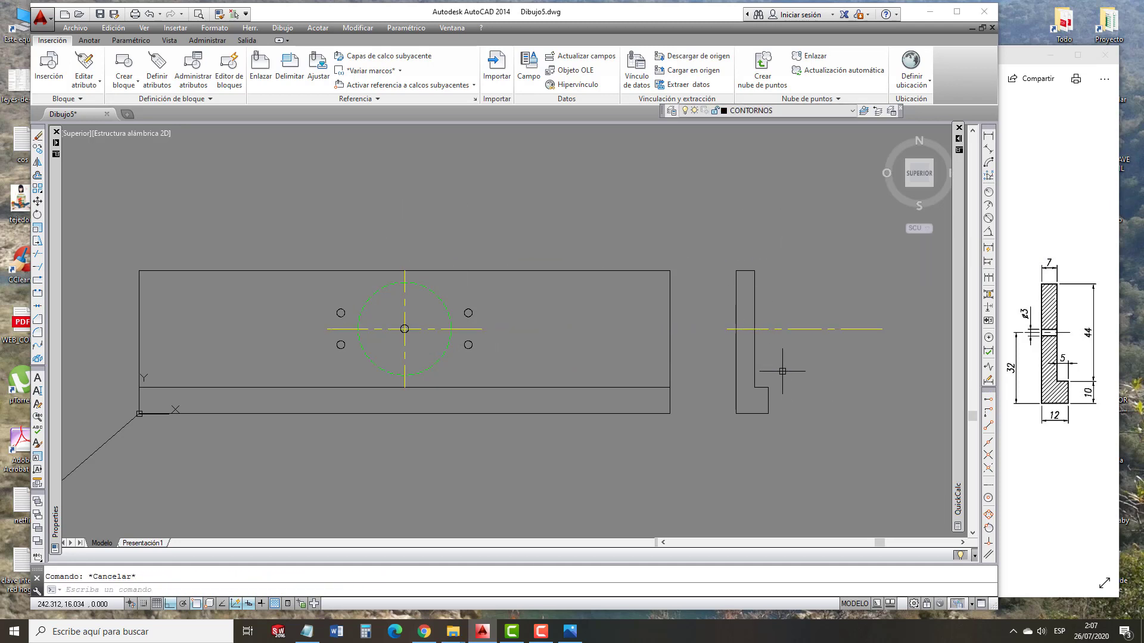
Offset the side view's centre line by 1.5 above and below to form the hole edges.
{"action": "type", "text": "eq"}
{"action": "key", "text": "Return"}
{"action": "type", "text": "1.5"}
{"action": "key", "text": "Return"}
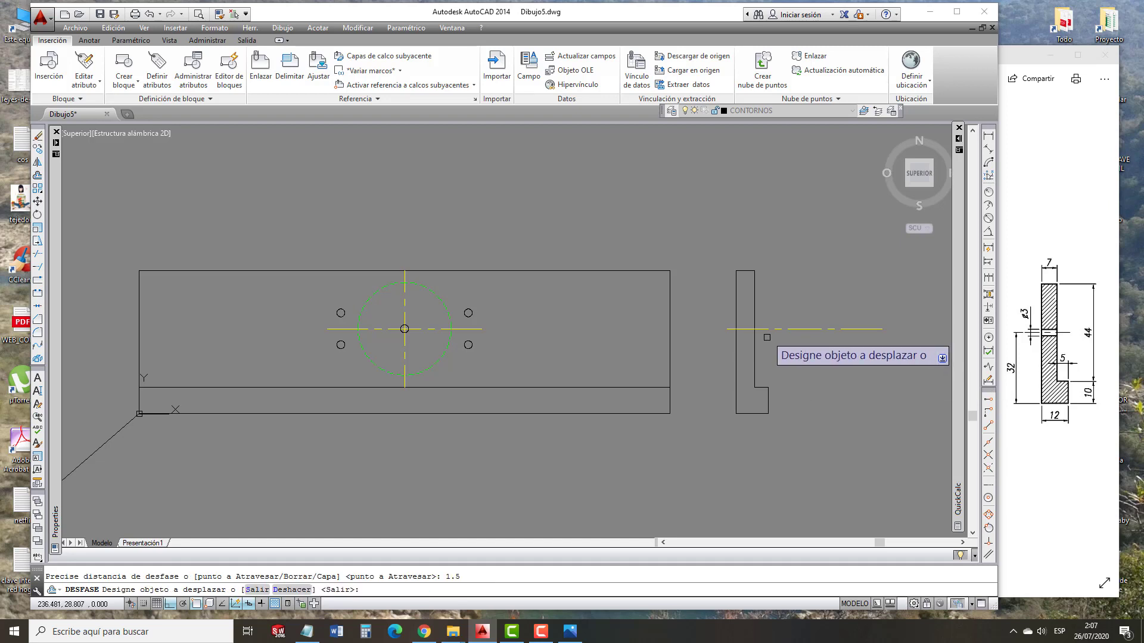
{"action": "scroll", "coordinate": [767, 337], "scroll_direction": "up", "scroll_amount": 3}
{"action": "left_click", "coordinate": [760, 316]}
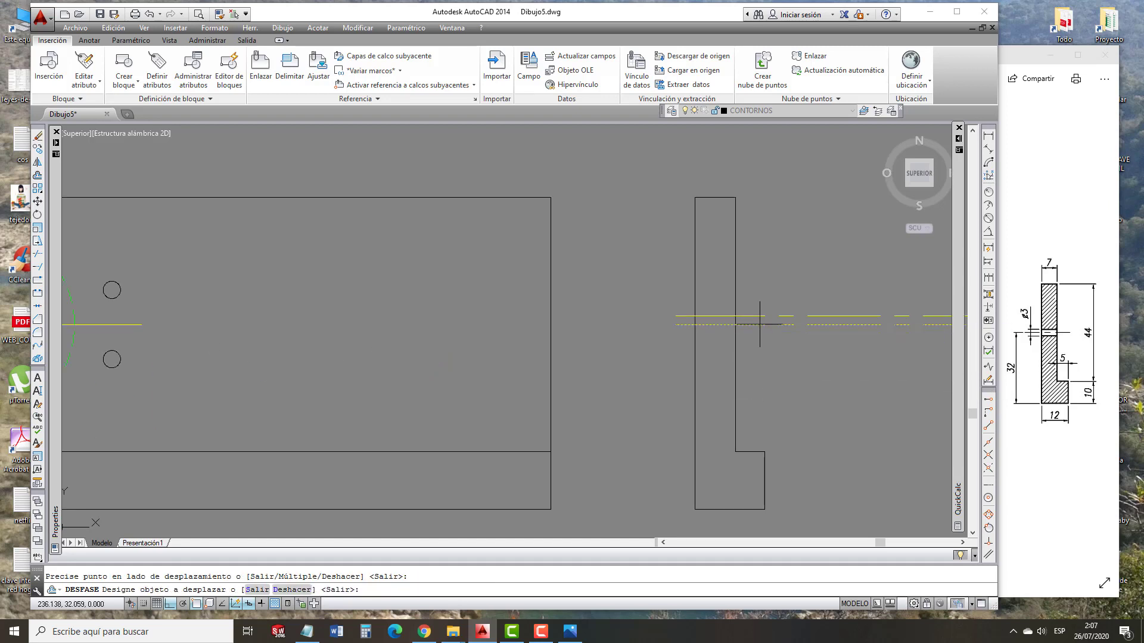
{"action": "left_click", "coordinate": [762, 337]}
{"action": "key", "text": "Escape"}
Trim the two offset hole lines at both vertical edges of the side view.
{"action": "type", "text": "rr"}
{"action": "key", "text": "Return"}
{"action": "key", "text": "Return"}
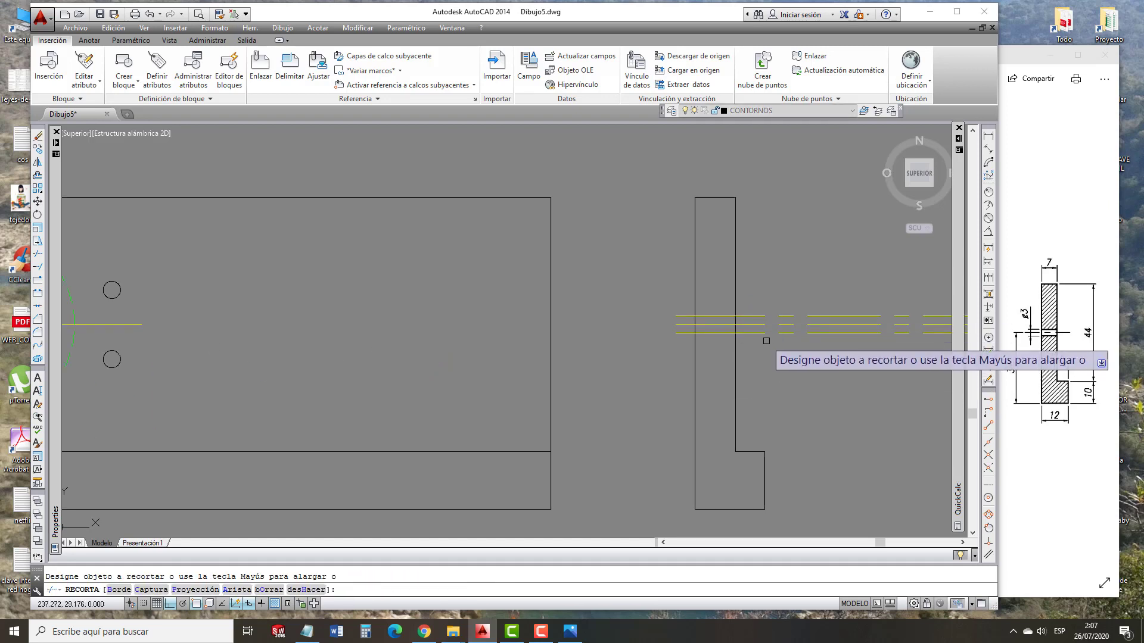
{"action": "left_click", "coordinate": [682, 317]}
{"action": "left_click", "coordinate": [683, 333]}
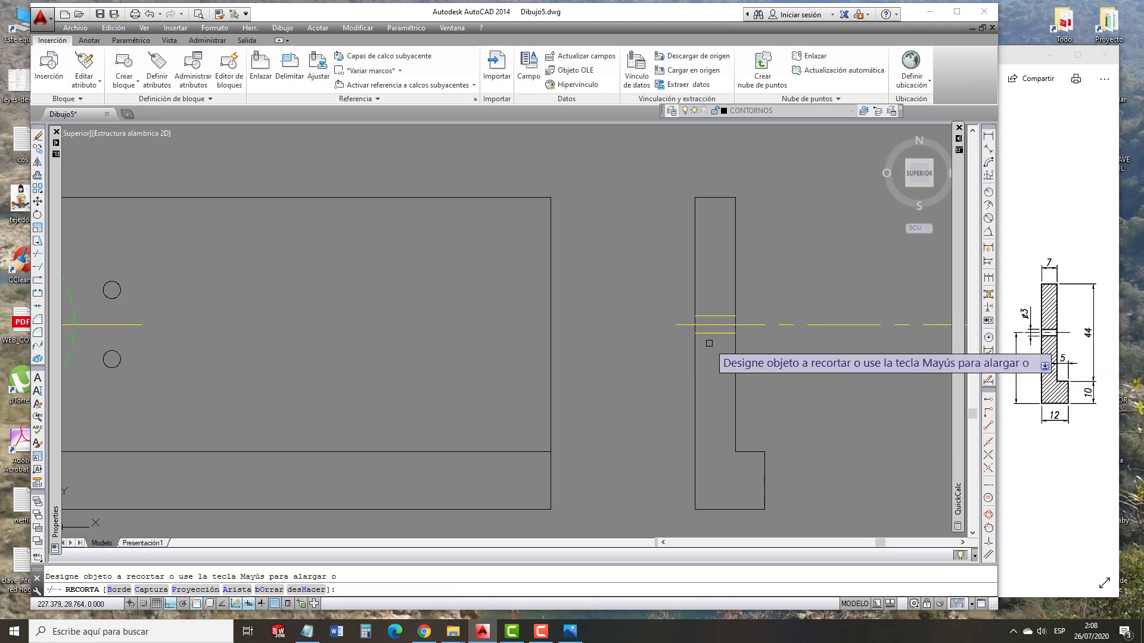
{"action": "key", "text": "Escape"}
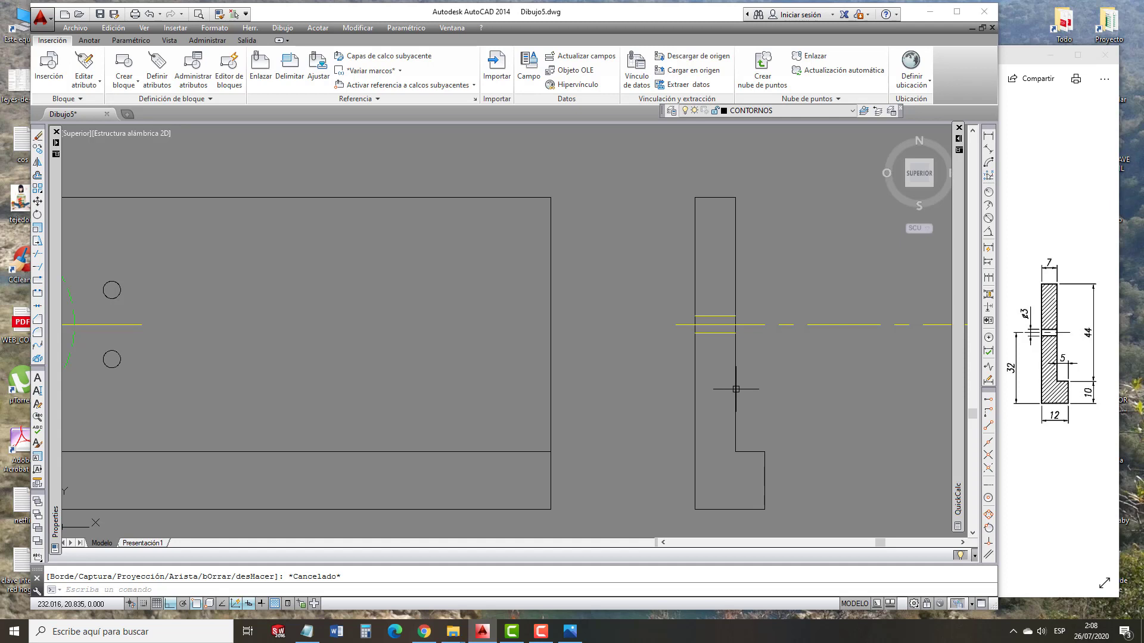
Match the properties of the side view's outline onto the two hole edge lines.
{"action": "type", "text": "ig"}
{"action": "key", "text": "Return"}
{"action": "left_click", "coordinate": [735, 388]}
{"action": "left_click", "coordinate": [668, 289]}
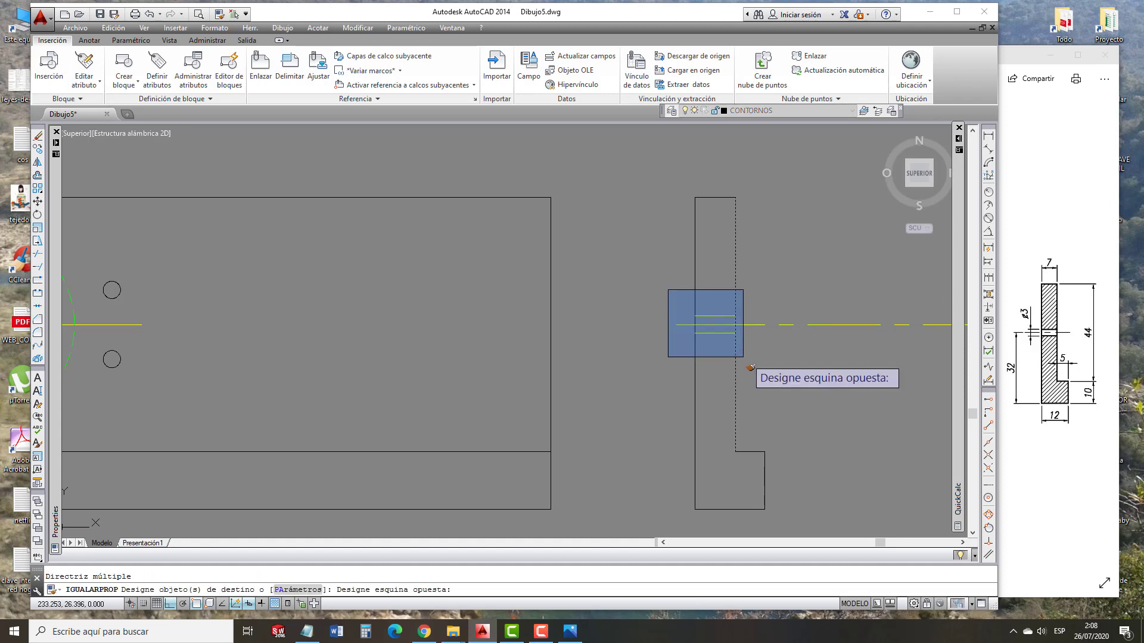
{"action": "left_click", "coordinate": [747, 358]}
{"action": "key", "text": "Escape"}
Shorten the right end of the side view's centre line to just outside the profile.
{"action": "scroll", "coordinate": [810, 357], "scroll_direction": "down", "scroll_amount": 3}
{"action": "left_click", "coordinate": [852, 346]}
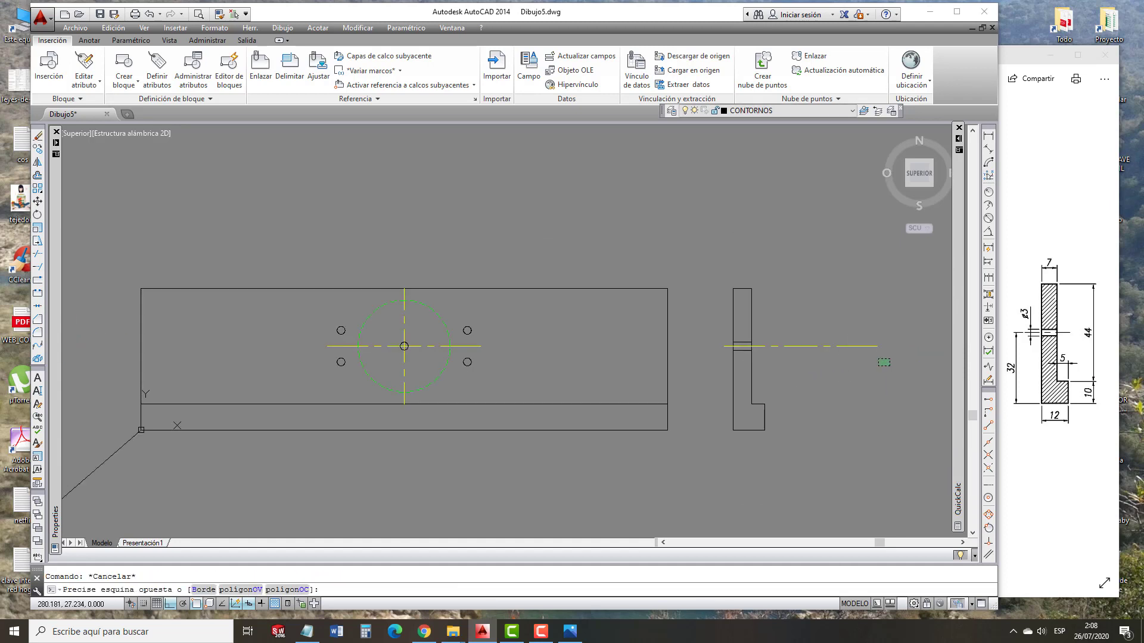
{"action": "left_click", "coordinate": [875, 346]}
{"action": "scroll", "coordinate": [756, 357], "scroll_direction": "up", "scroll_amount": 6}
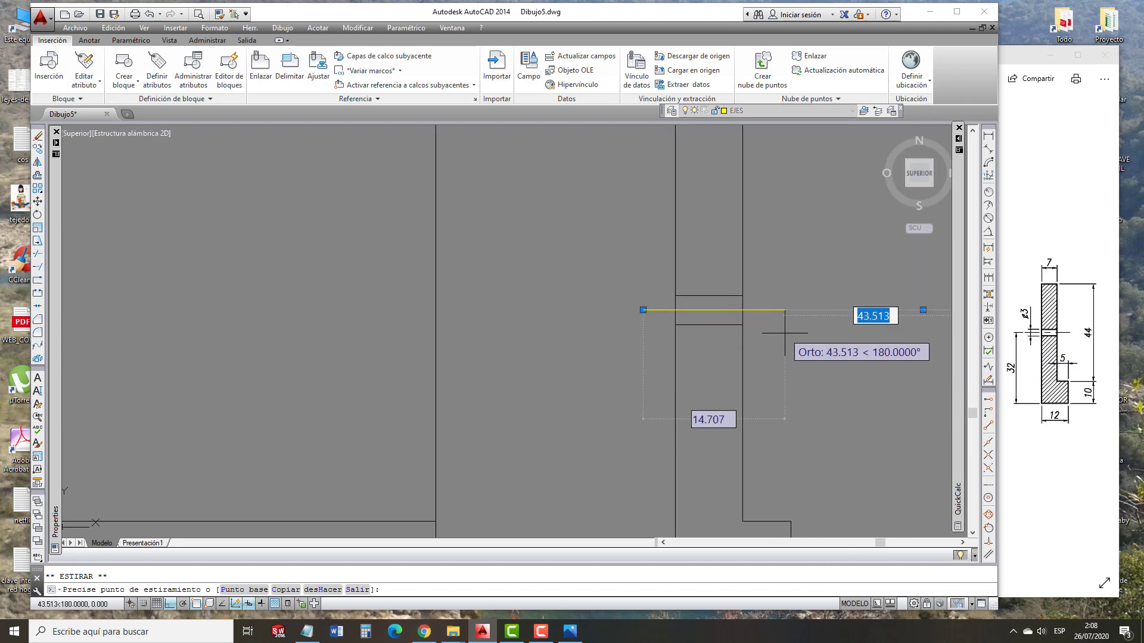
{"action": "key", "text": "Escape"}
{"action": "key", "text": "Escape"}
{"action": "scroll", "coordinate": [737, 365], "scroll_direction": "down", "scroll_amount": 3}
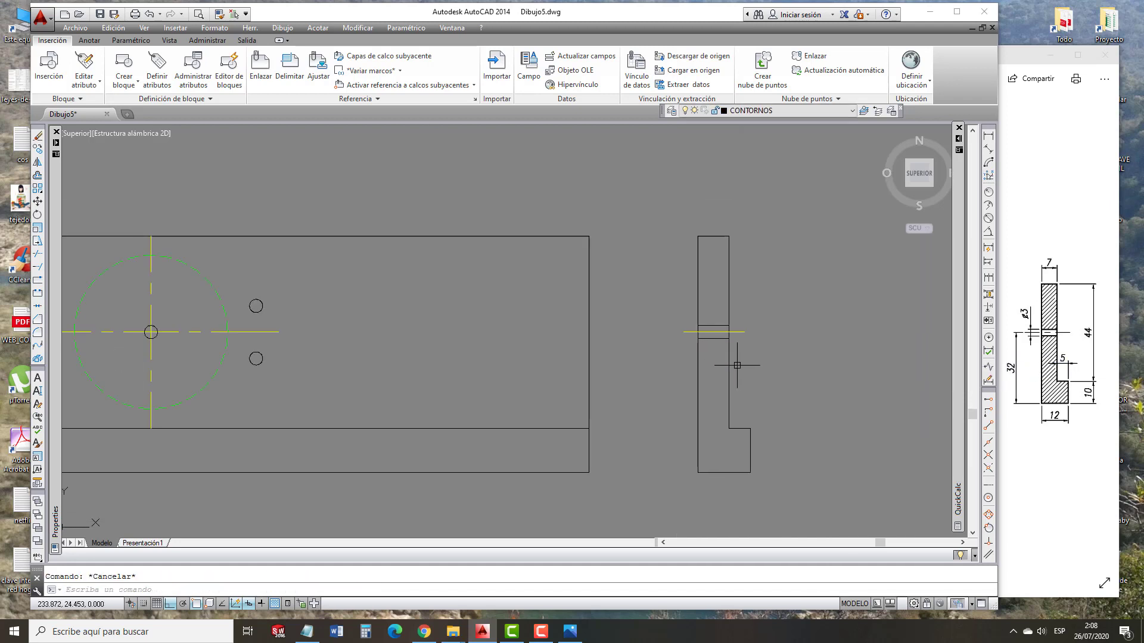
Hatch the side view's areas above and below the hole with the ANSI31 pattern.
{"action": "scroll", "coordinate": [734, 373], "scroll_direction": "down", "scroll_amount": 1}
{"action": "type", "text": "sb"}
{"action": "key", "text": "Return"}
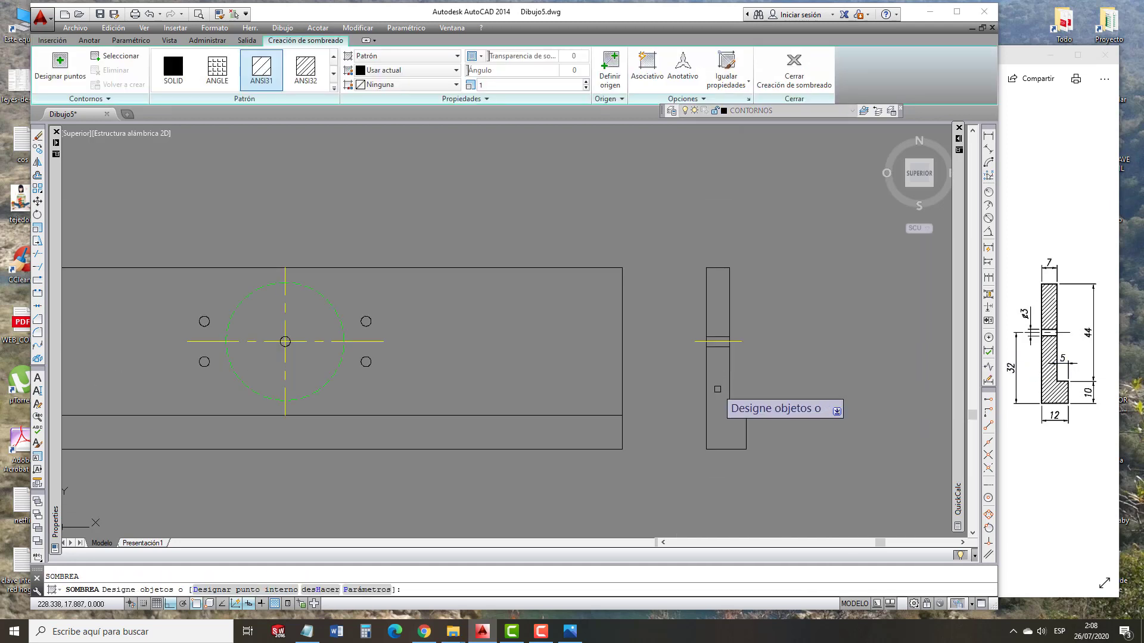
{"action": "left_click", "coordinate": [60, 63]}
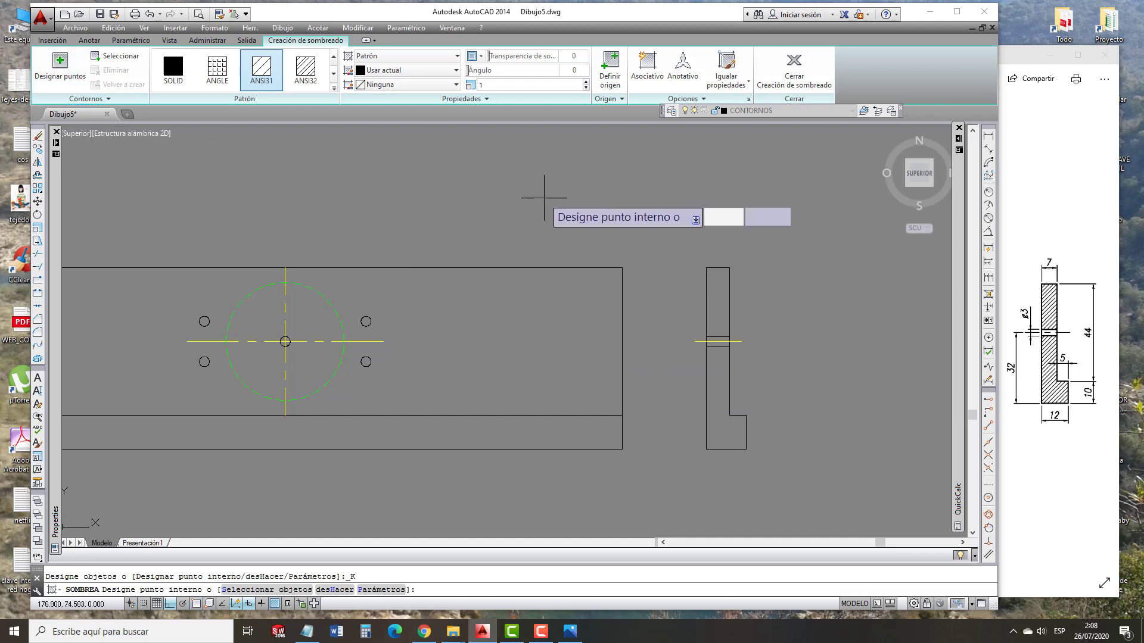
{"action": "left_click", "coordinate": [719, 308]}
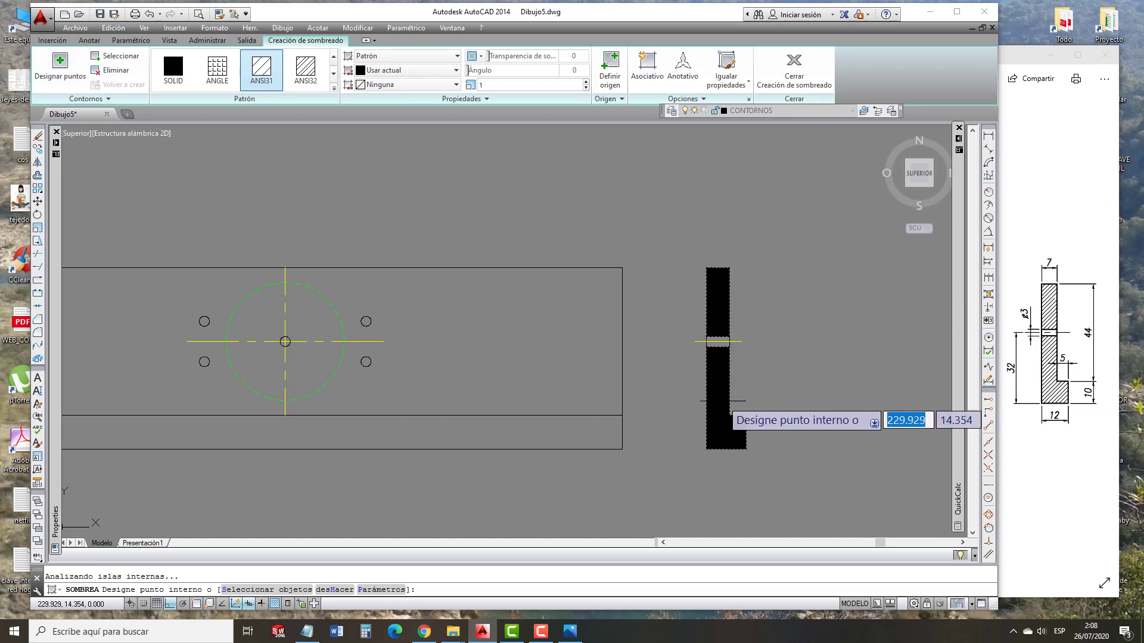
{"action": "left_click", "coordinate": [723, 400]}
{"action": "key", "text": "Return"}
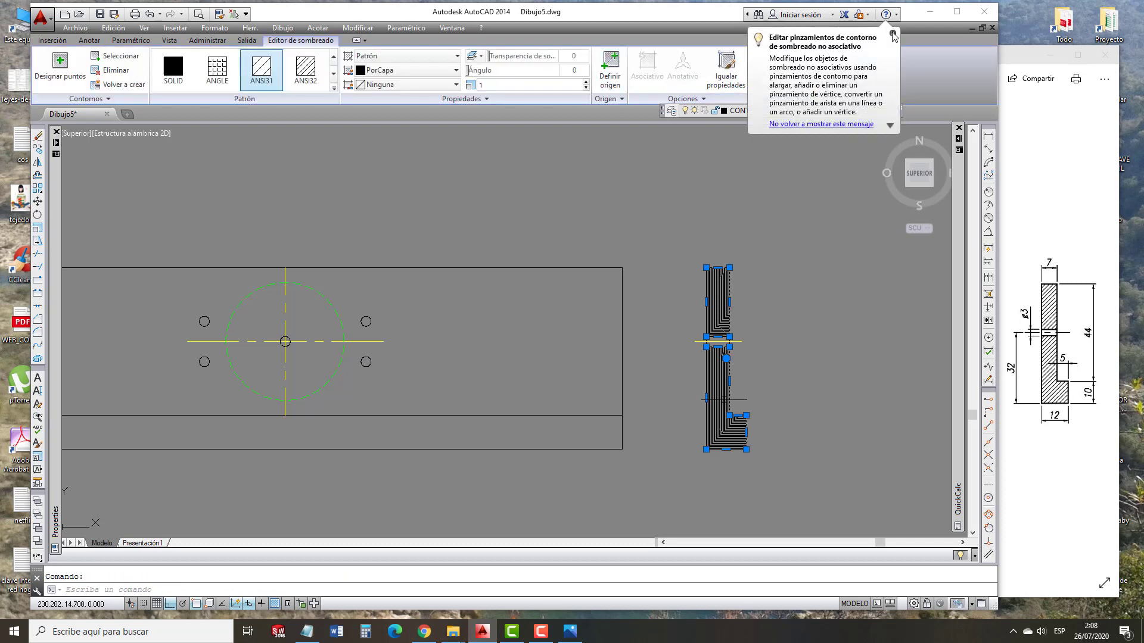
Set the side view's hatch scale to 20 and put the hatch on the RAYADO layer.
{"action": "left_click", "coordinate": [893, 35]}
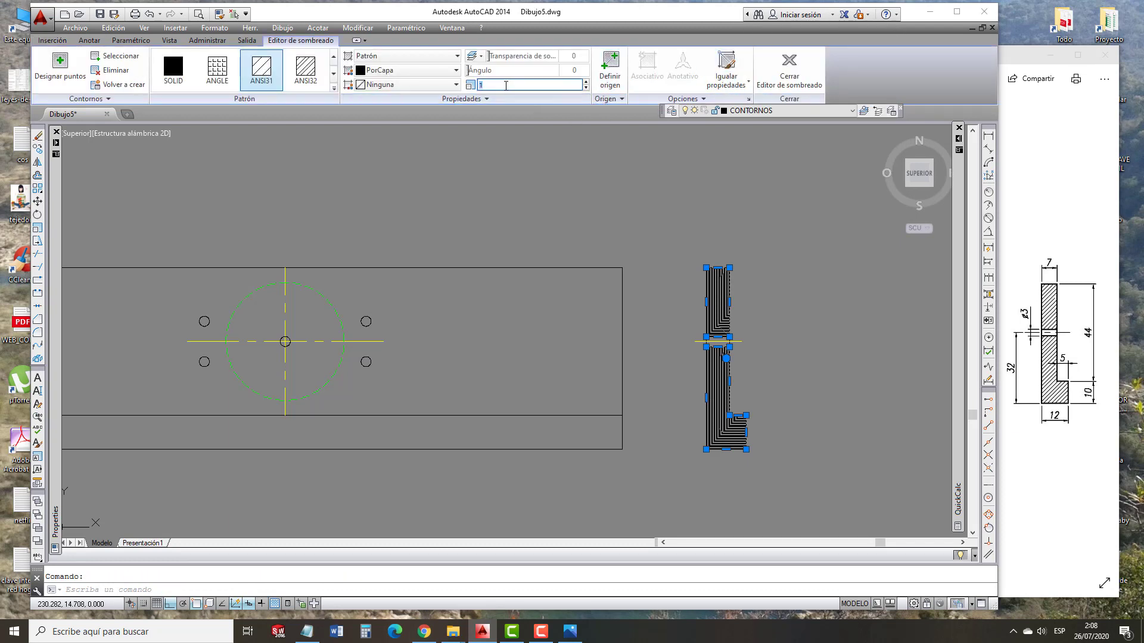
{"action": "type", "text": "20"}
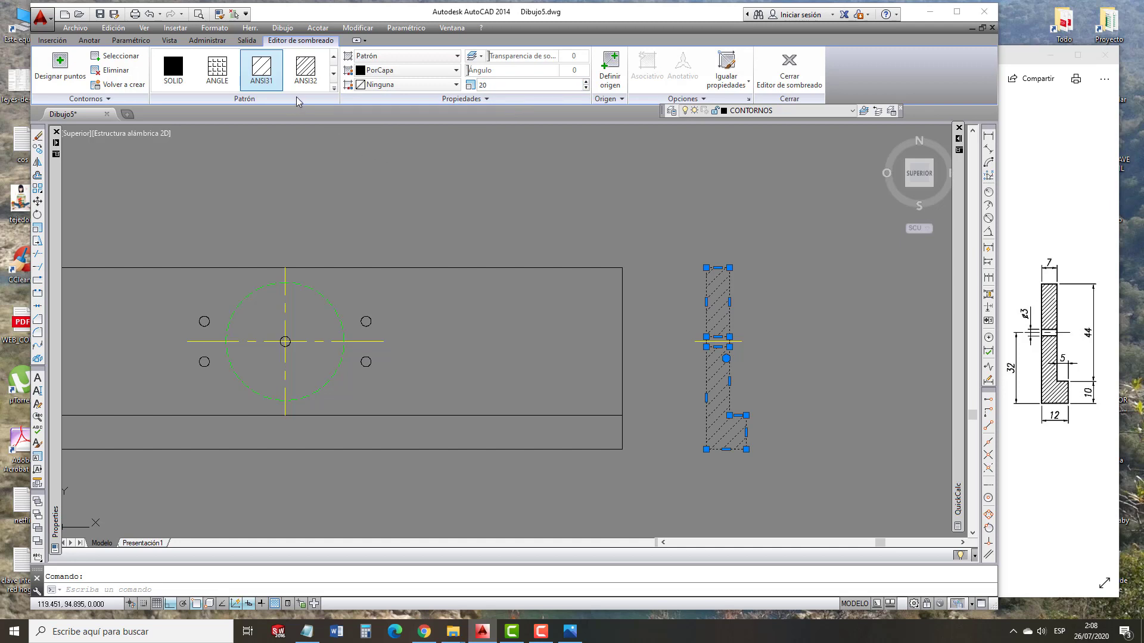
{"action": "left_click", "coordinate": [434, 100]}
{"action": "left_click", "coordinate": [411, 113]}
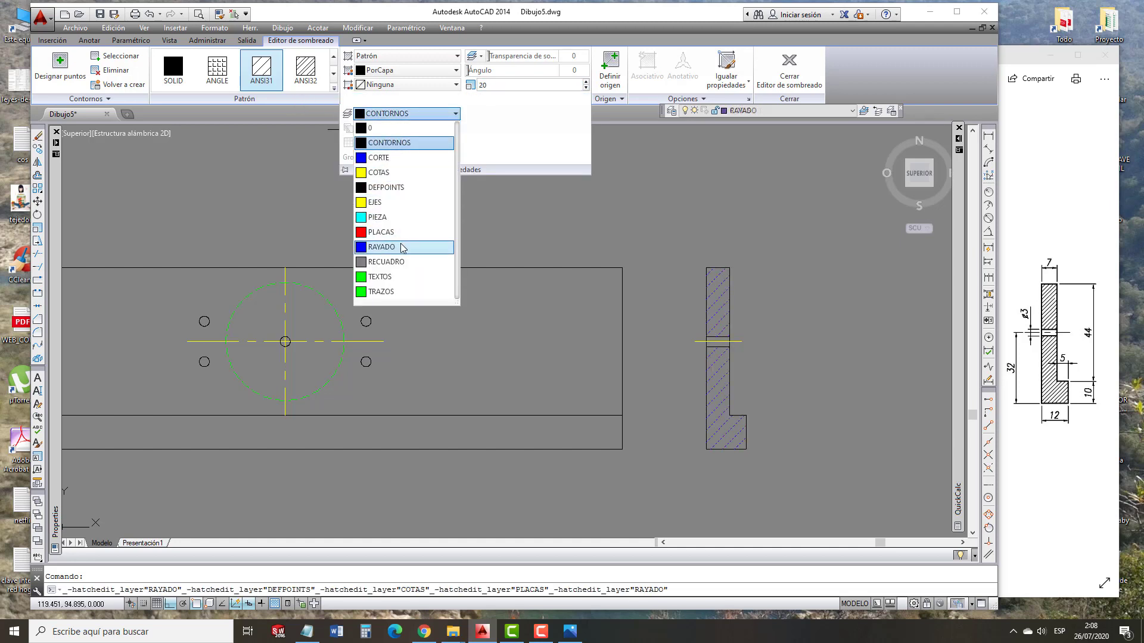
{"action": "left_click", "coordinate": [437, 247]}
{"action": "key", "text": "Escape"}
Delete the stray diagonal line running from the front view's lower-left corner.
{"action": "scroll", "coordinate": [760, 373], "scroll_direction": "down", "scroll_amount": 2}
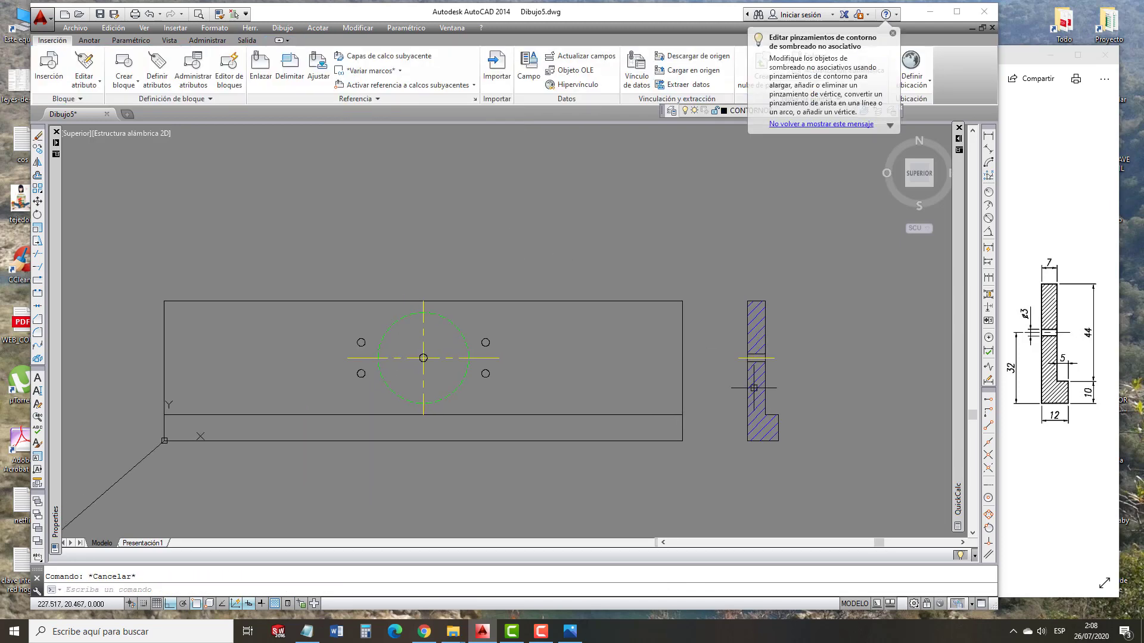
{"action": "scroll", "coordinate": [716, 393], "scroll_direction": "down", "scroll_amount": 2}
{"action": "left_click", "coordinate": [452, 511]}
{"action": "left_click", "coordinate": [181, 476]}
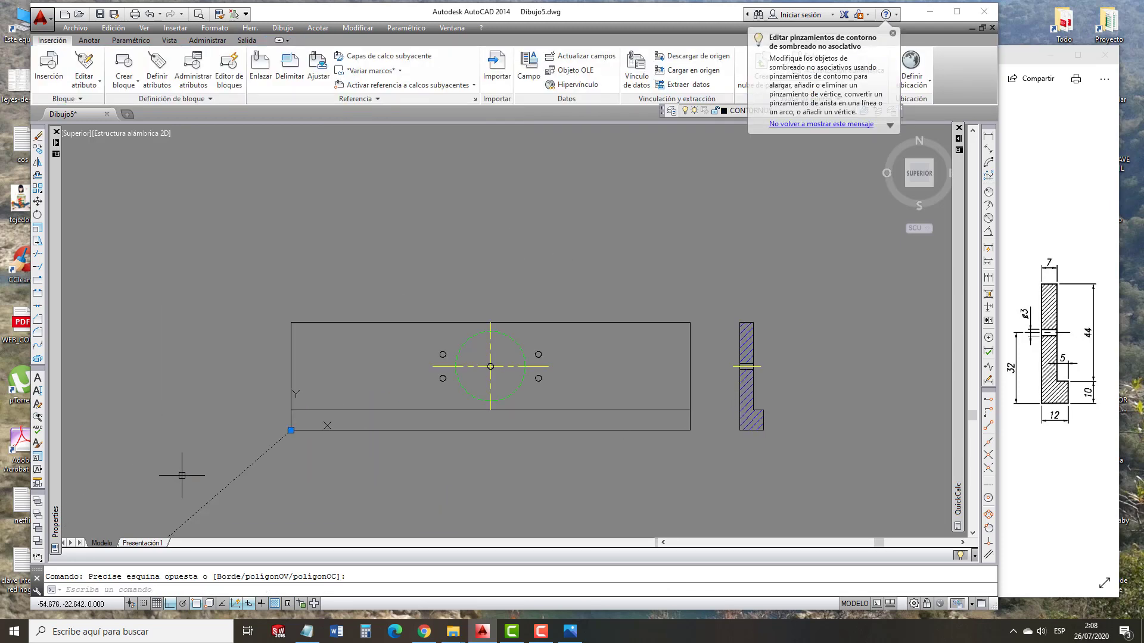
{"action": "key", "text": "Escape"}
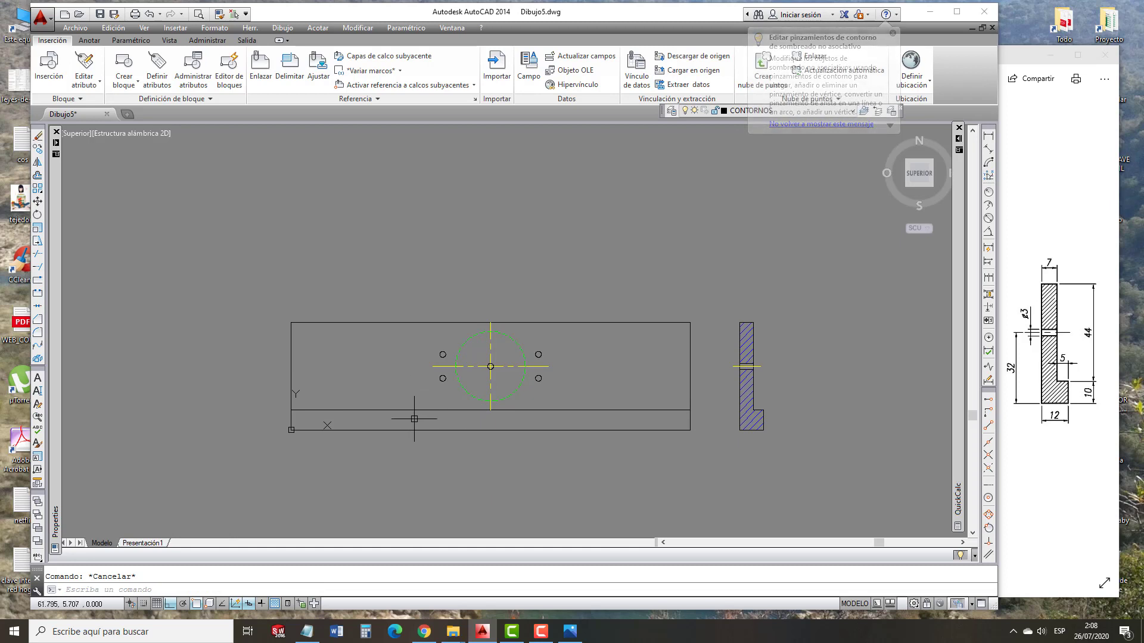
Add linear dimensions for the front view's overall height on its left side and overall width below it.
{"action": "key", "text": "Return"}
{"action": "key", "text": "Return"}
{"action": "left_click", "coordinate": [291, 381]}
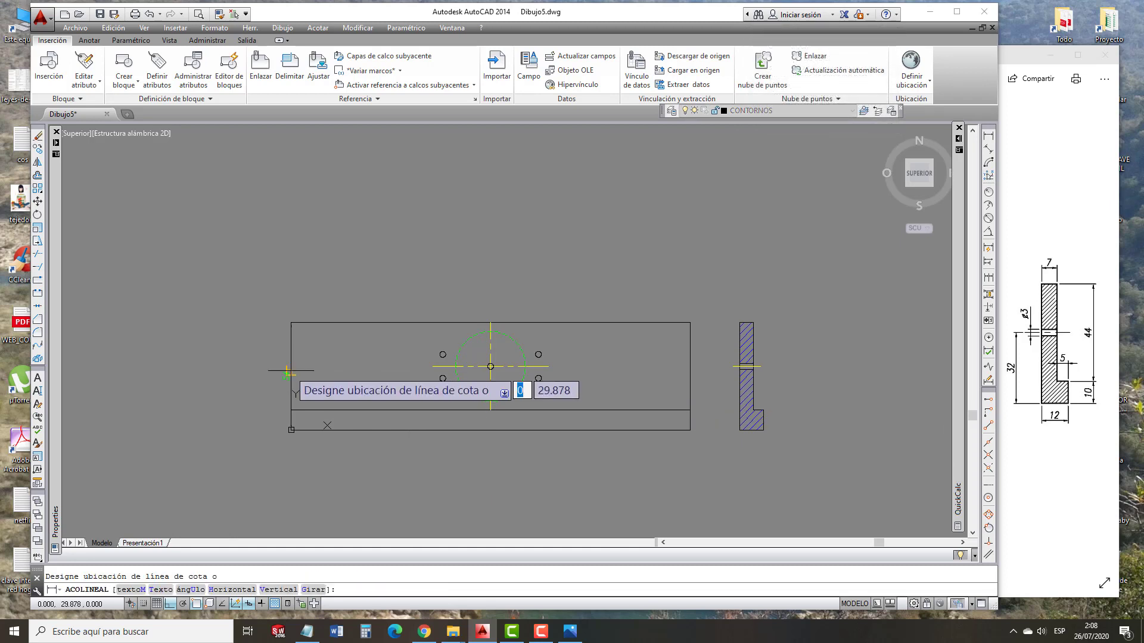
{"action": "left_click", "coordinate": [262, 378]}
{"action": "key", "text": "Return"}
{"action": "key", "text": "Return"}
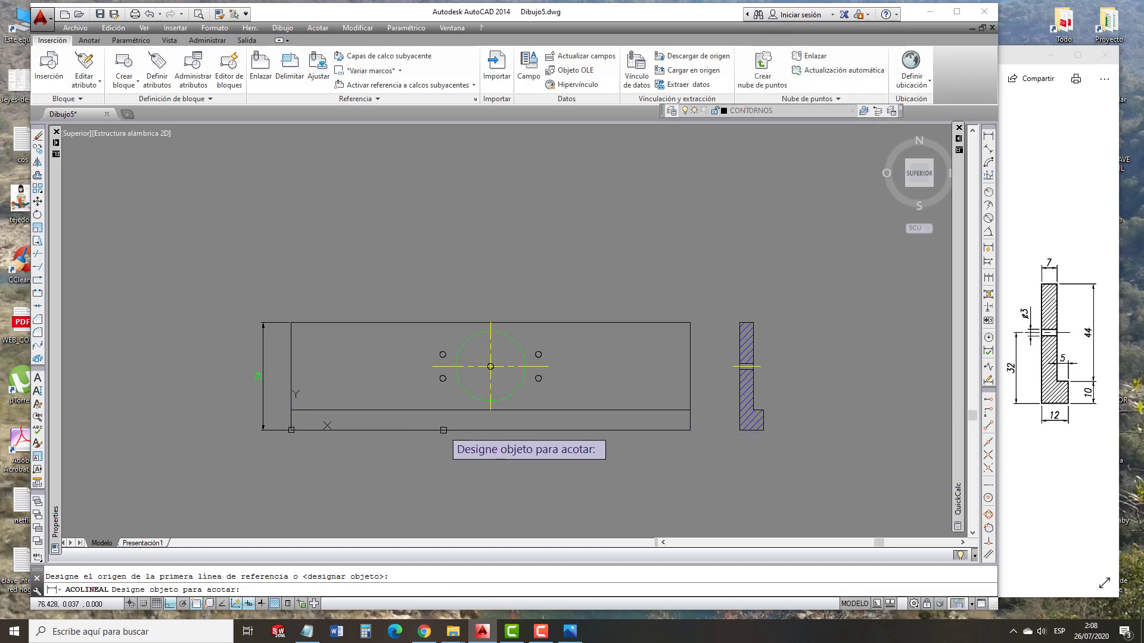
{"action": "left_click", "coordinate": [444, 430]}
{"action": "left_click", "coordinate": [447, 456]}
Add two aligned linear dimensions above the front view, from each upper corner to the vertical centre line.
{"action": "key", "text": "Return"}
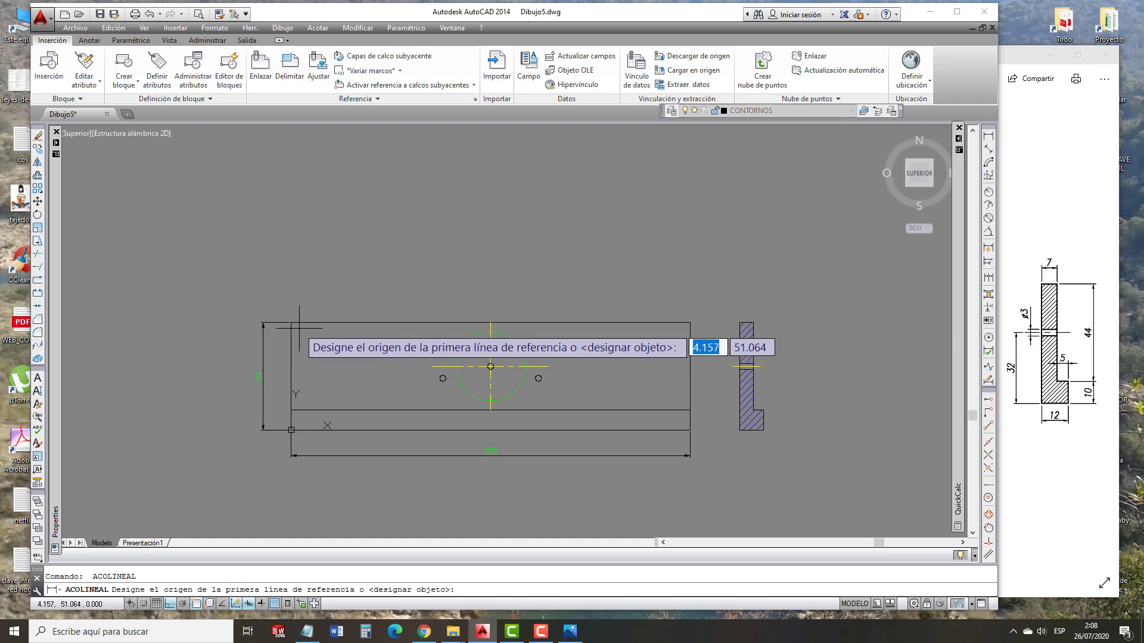
{"action": "left_click", "coordinate": [292, 322]}
{"action": "left_click", "coordinate": [490, 323]}
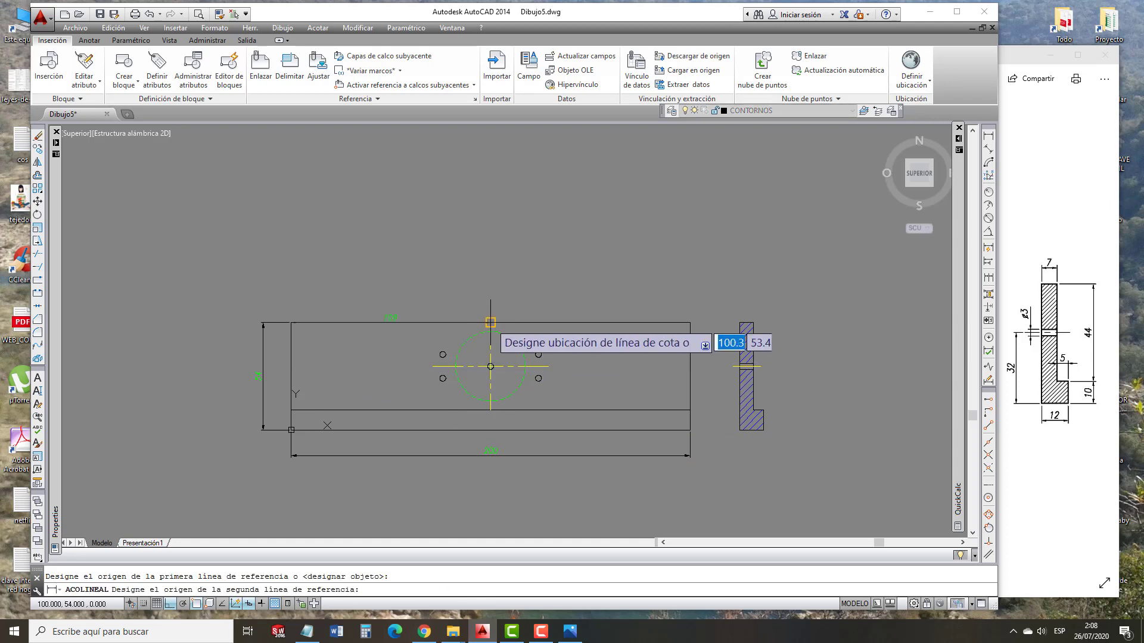
{"action": "left_click", "coordinate": [499, 303]}
{"action": "key", "text": "Return"}
{"action": "left_click", "coordinate": [490, 323]}
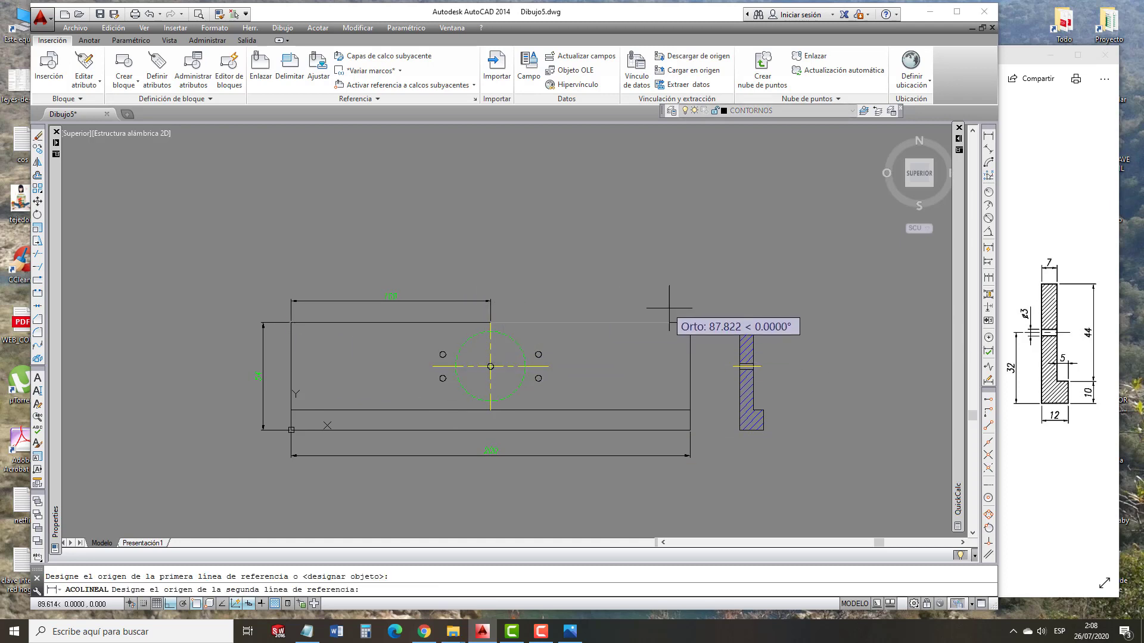
{"action": "left_click", "coordinate": [689, 323]}
{"action": "scroll", "coordinate": [494, 305], "scroll_direction": "up", "scroll_amount": 3}
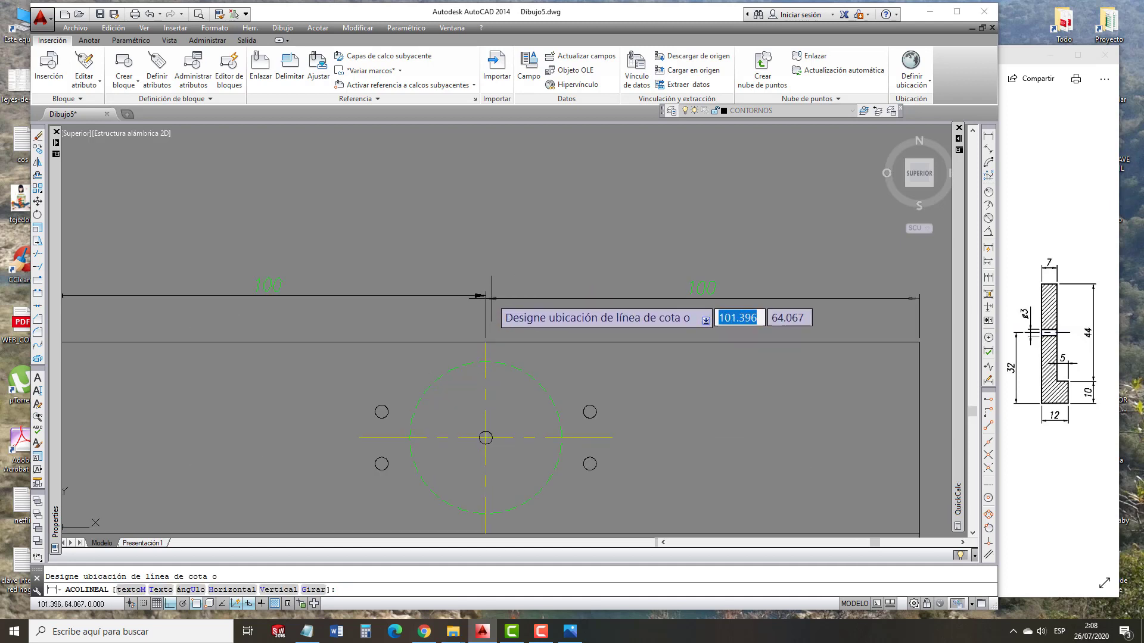
{"action": "left_click", "coordinate": [485, 296]}
{"action": "scroll", "coordinate": [482, 303], "scroll_direction": "down", "scroll_amount": 2}
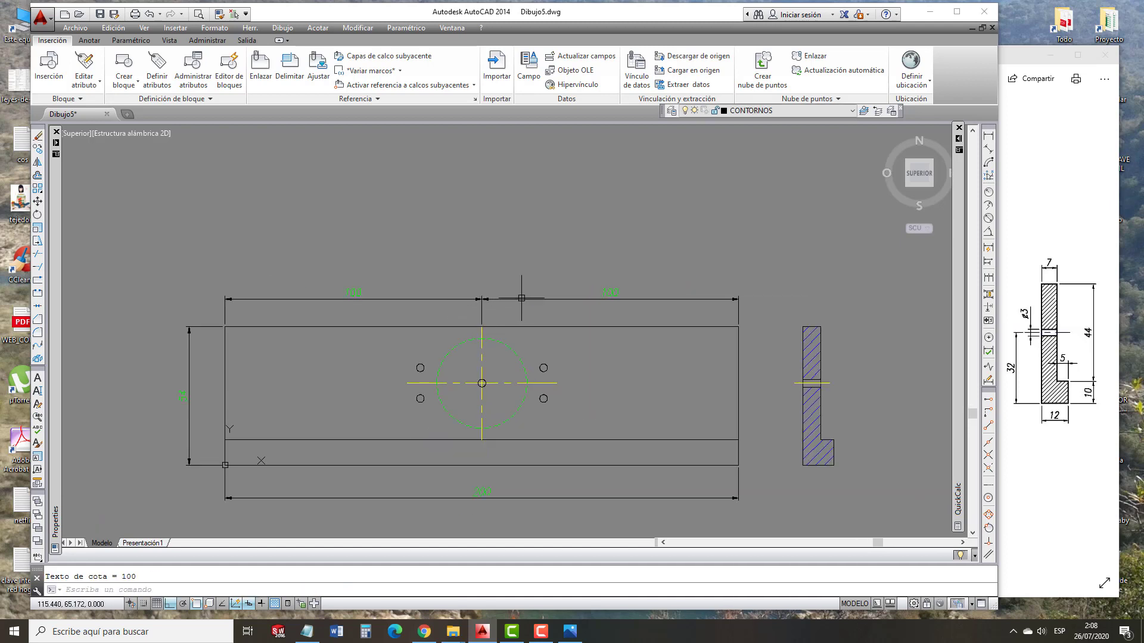
Make COTAS the current layer and check the reference drawing for the remaining dimensions.
{"action": "left_click", "coordinate": [739, 114]}
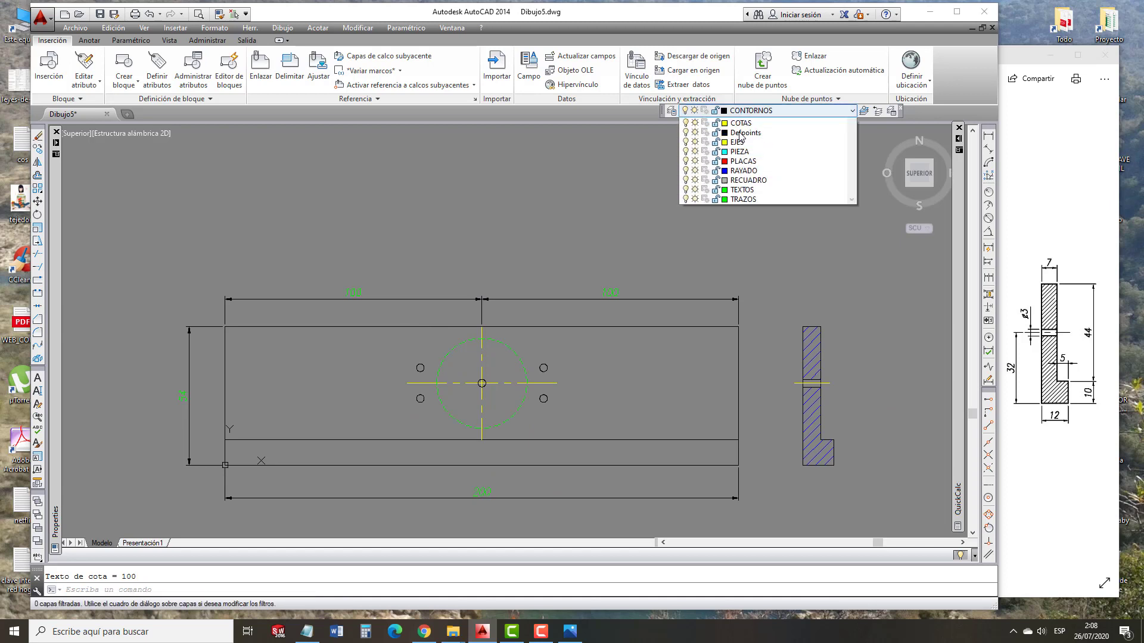
{"action": "left_click", "coordinate": [736, 199]}
{"action": "left_click", "coordinate": [742, 111]}
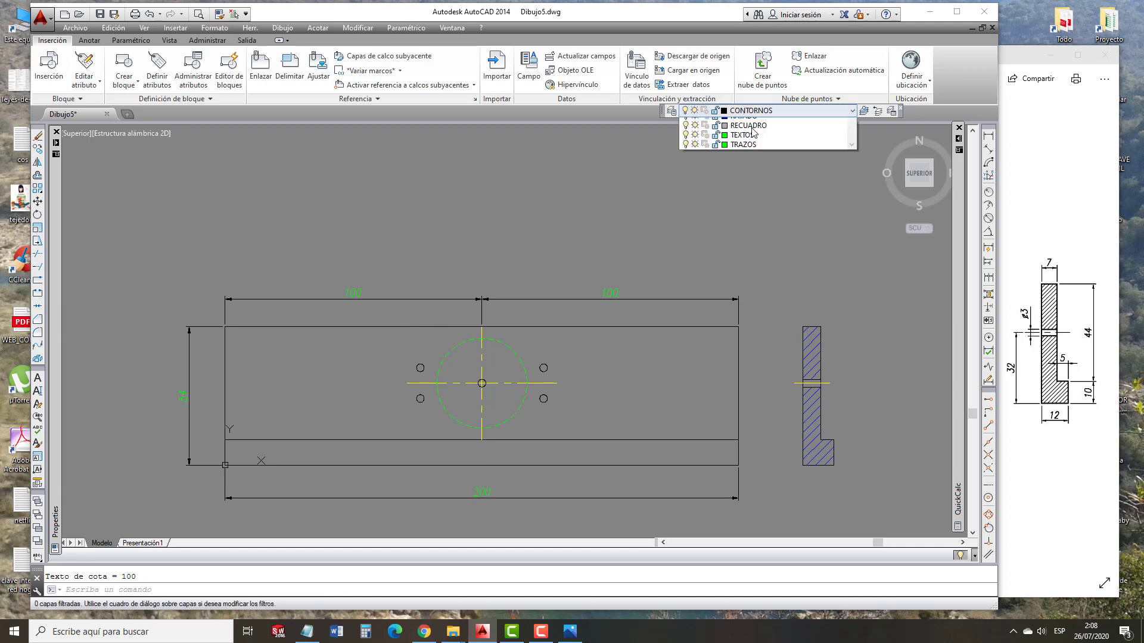
{"action": "left_click", "coordinate": [751, 157]}
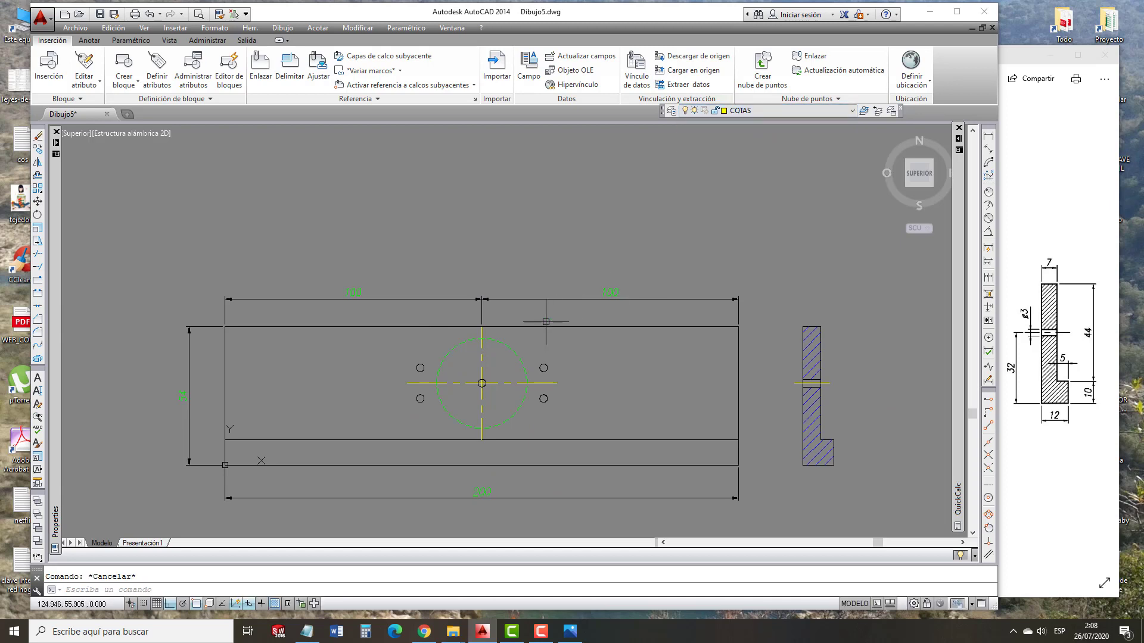
{"action": "scroll", "coordinate": [545, 322], "scroll_direction": "down", "scroll_amount": 3}
{"action": "left_click", "coordinate": [1001, 371]}
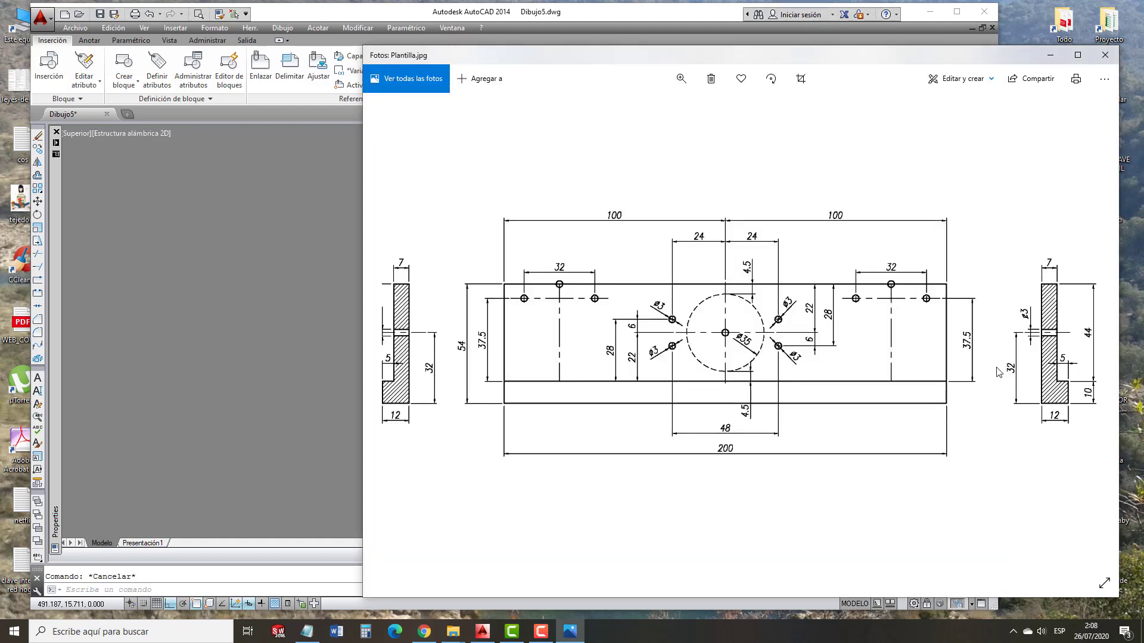
{"action": "left_click", "coordinate": [290, 420]}
{"action": "scroll", "coordinate": [456, 352], "scroll_direction": "up", "scroll_amount": 3}
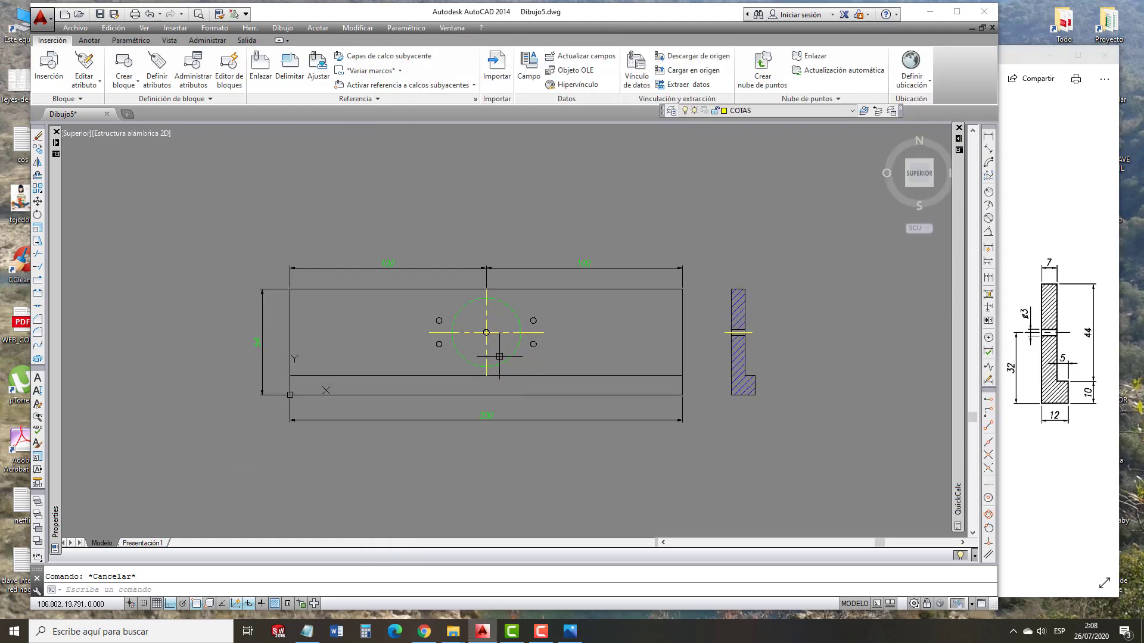
{"action": "key", "text": "Return"}
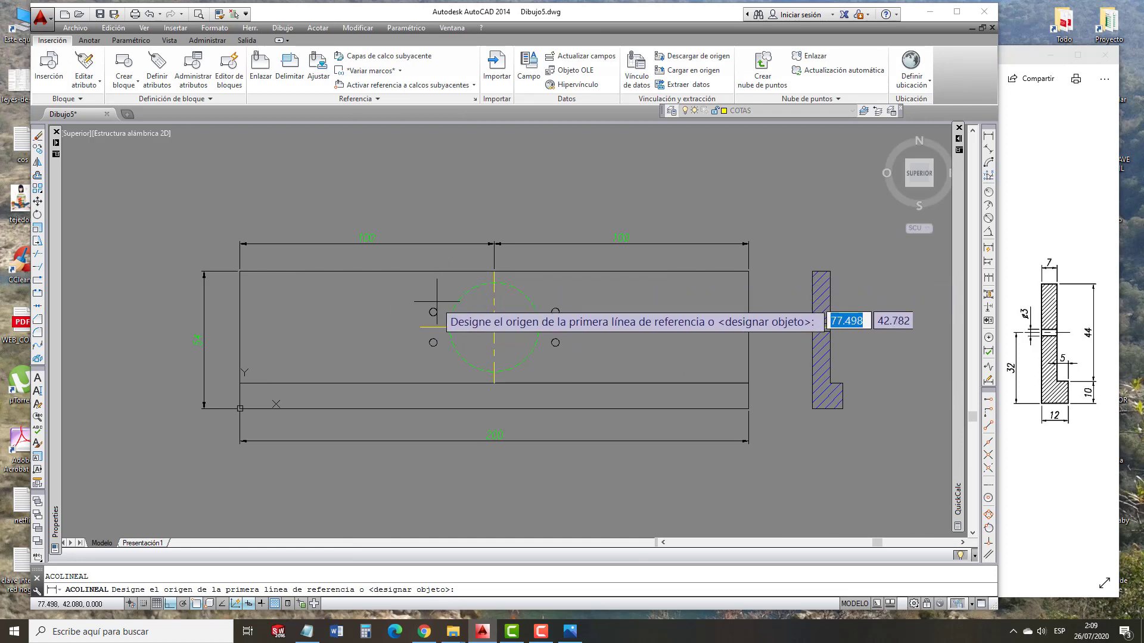
{"action": "scroll", "coordinate": [453, 303], "scroll_direction": "up", "scroll_amount": 4}
{"action": "key", "text": "Escape"}
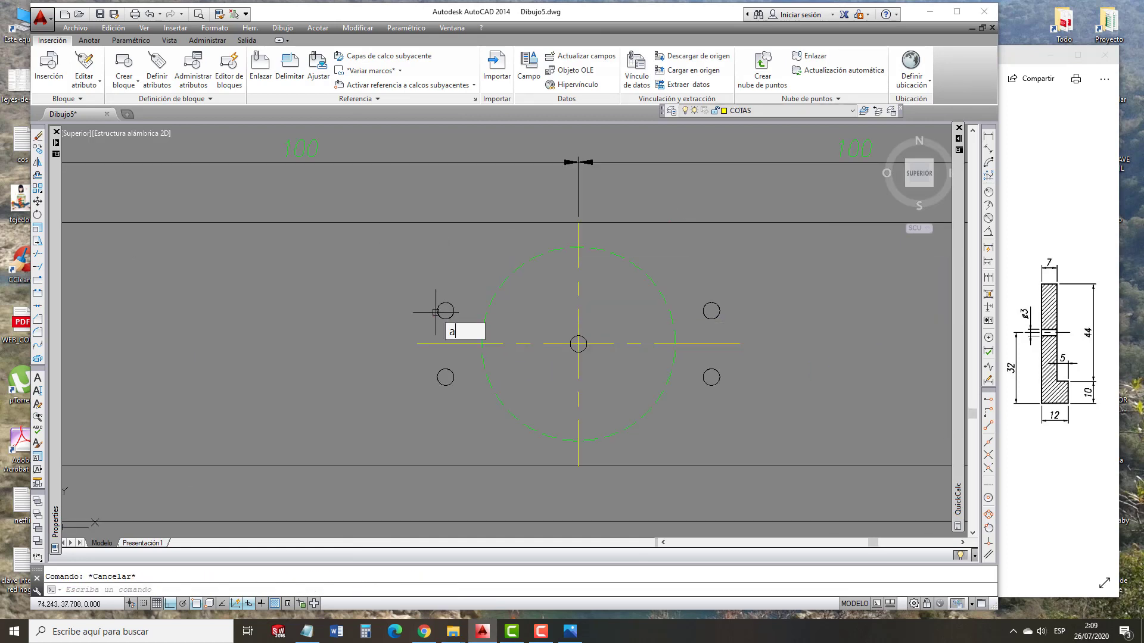
{"action": "key", "text": "Return"}
{"action": "scroll", "coordinate": [437, 315], "scroll_direction": "up", "scroll_amount": 2}
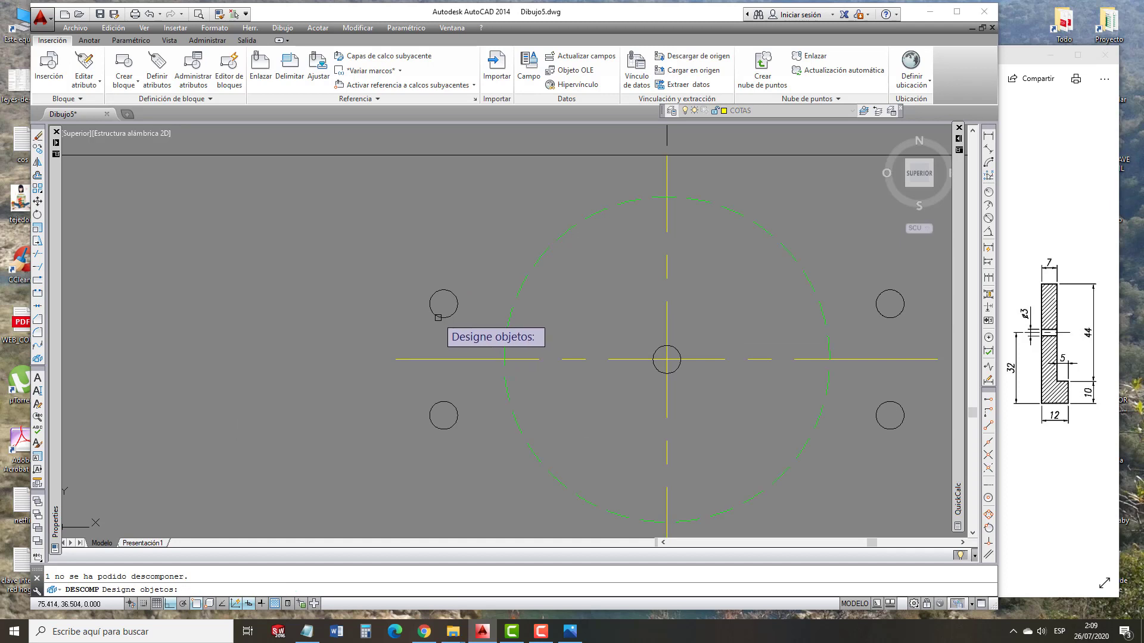
{"action": "key", "text": "Escape"}
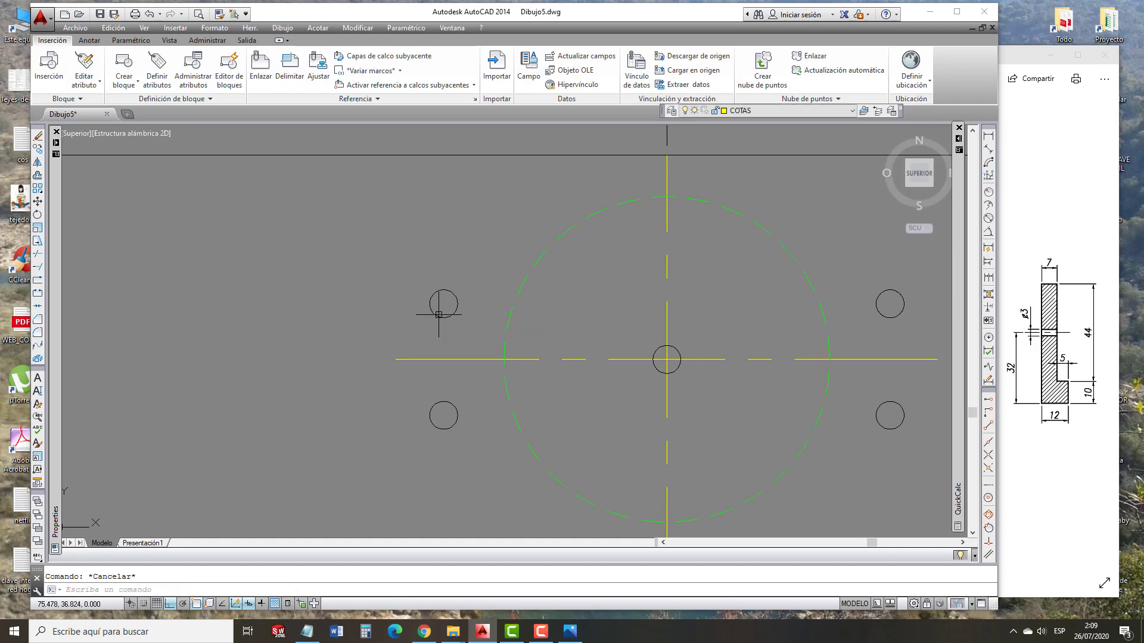
Add centre marks to the four small holes around the dashed circle in the front view.
{"action": "type", "text": "a"}
{"action": "key", "text": "Return"}
{"action": "scroll", "coordinate": [442, 306], "scroll_direction": "down", "scroll_amount": 2}
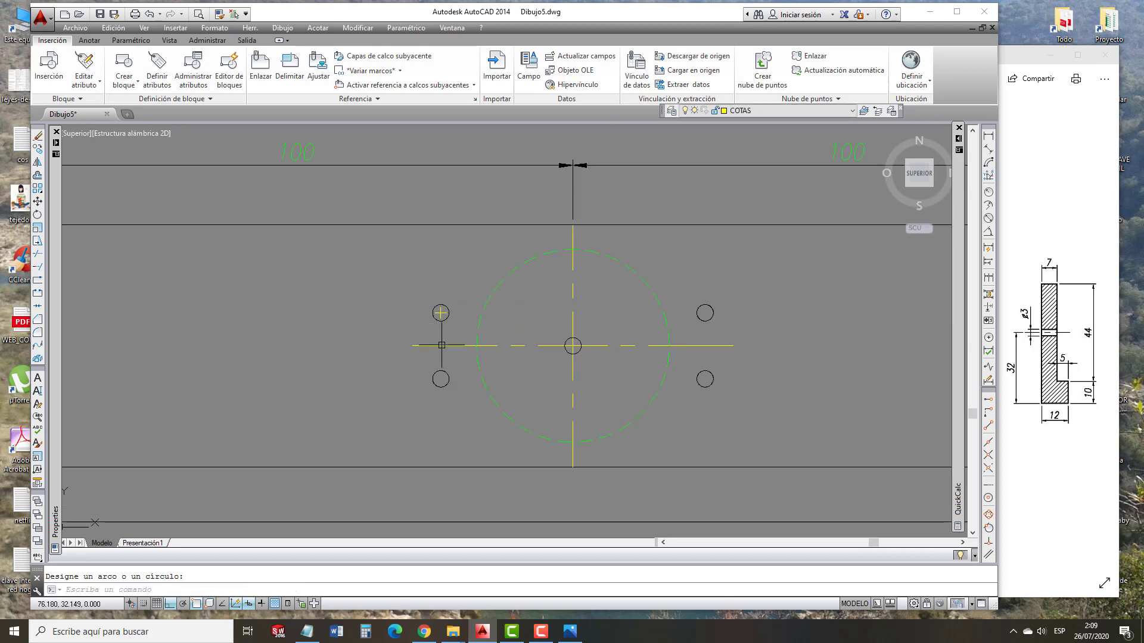
{"action": "left_click", "coordinate": [441, 379]}
{"action": "left_click", "coordinate": [705, 379]}
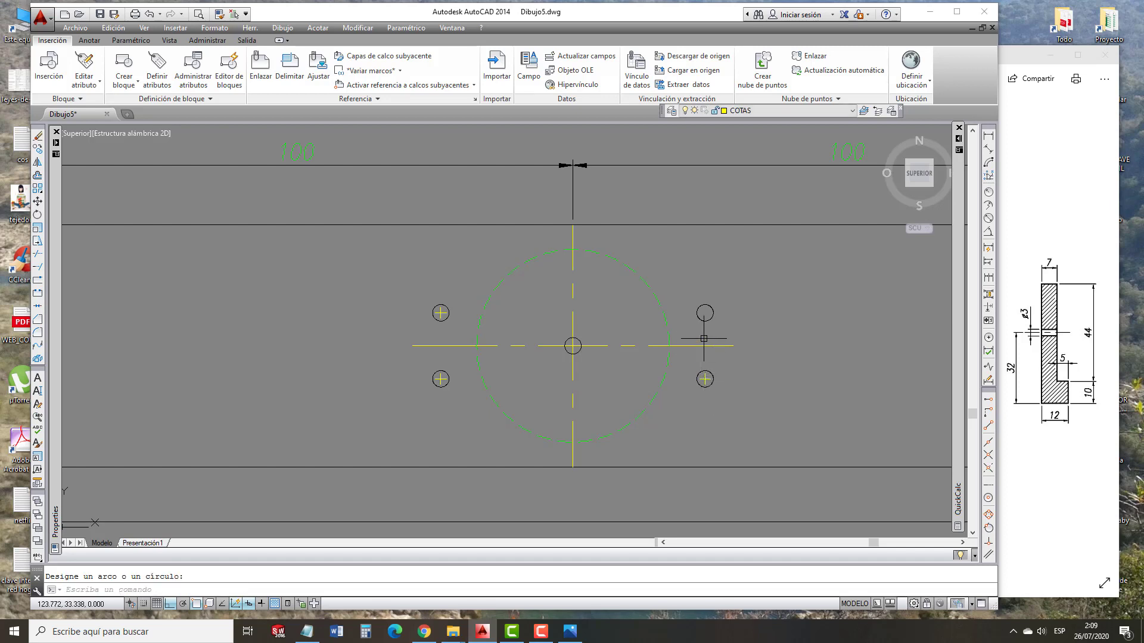
{"action": "left_click", "coordinate": [705, 313]}
{"action": "key", "text": "Escape"}
{"action": "scroll", "coordinate": [557, 332], "scroll_direction": "down", "scroll_amount": 4}
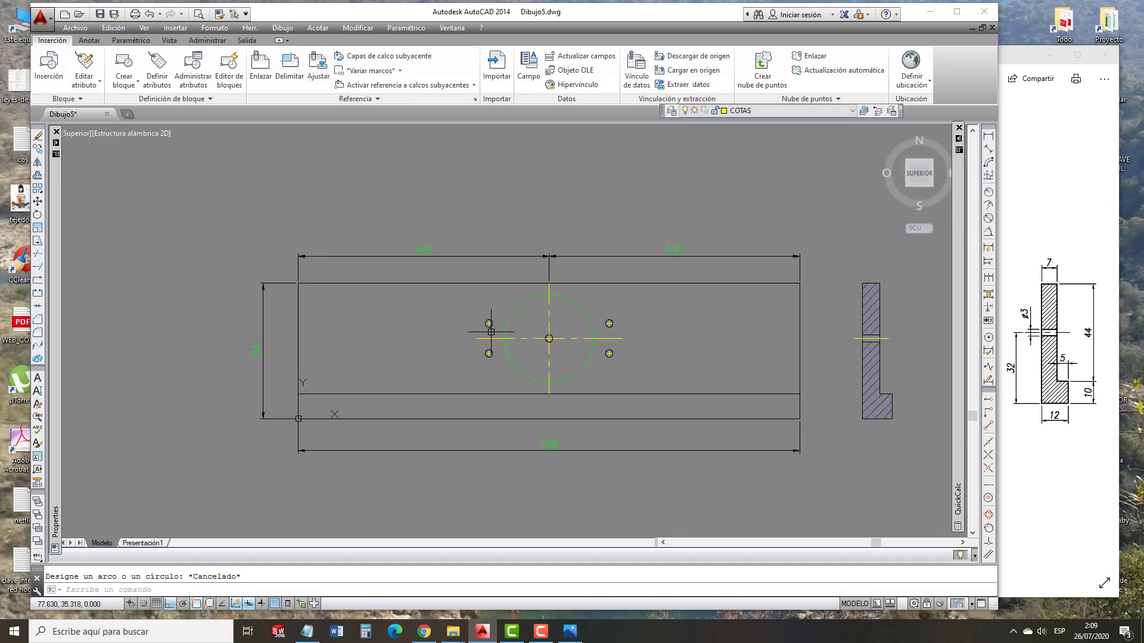
Move the front view's overall height, overall width and two half-width dimensions to the COTAS layer.
{"action": "left_click", "coordinate": [281, 333]}
{"action": "left_click", "coordinate": [241, 299]}
{"action": "left_click", "coordinate": [594, 235]}
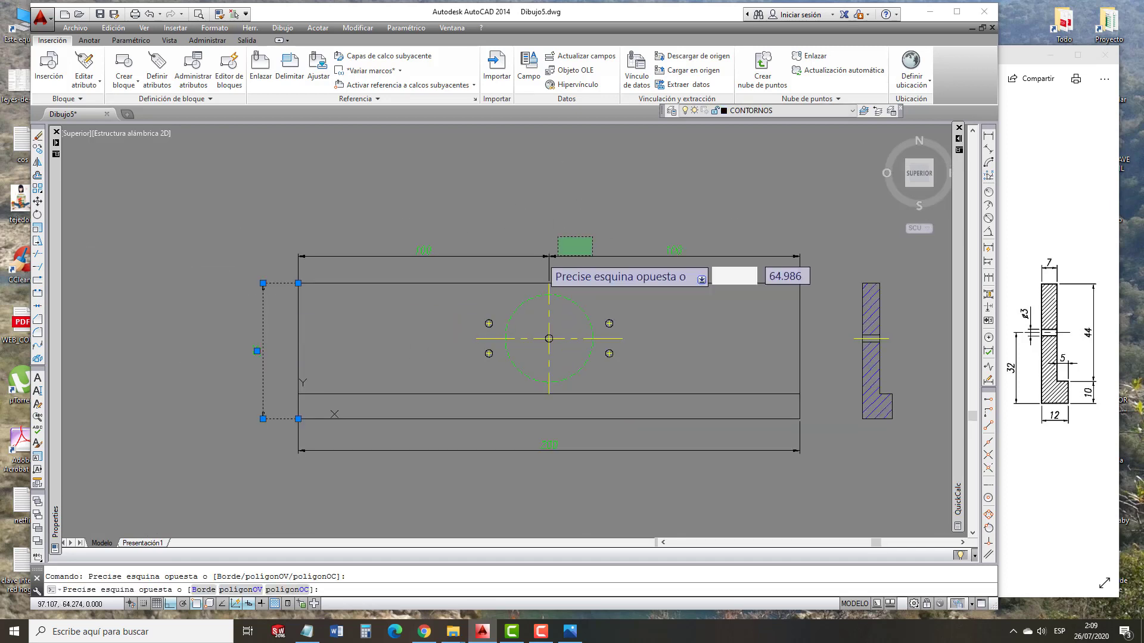
{"action": "left_click", "coordinate": [542, 265]}
{"action": "left_click", "coordinate": [569, 466]}
{"action": "left_click", "coordinate": [529, 429]}
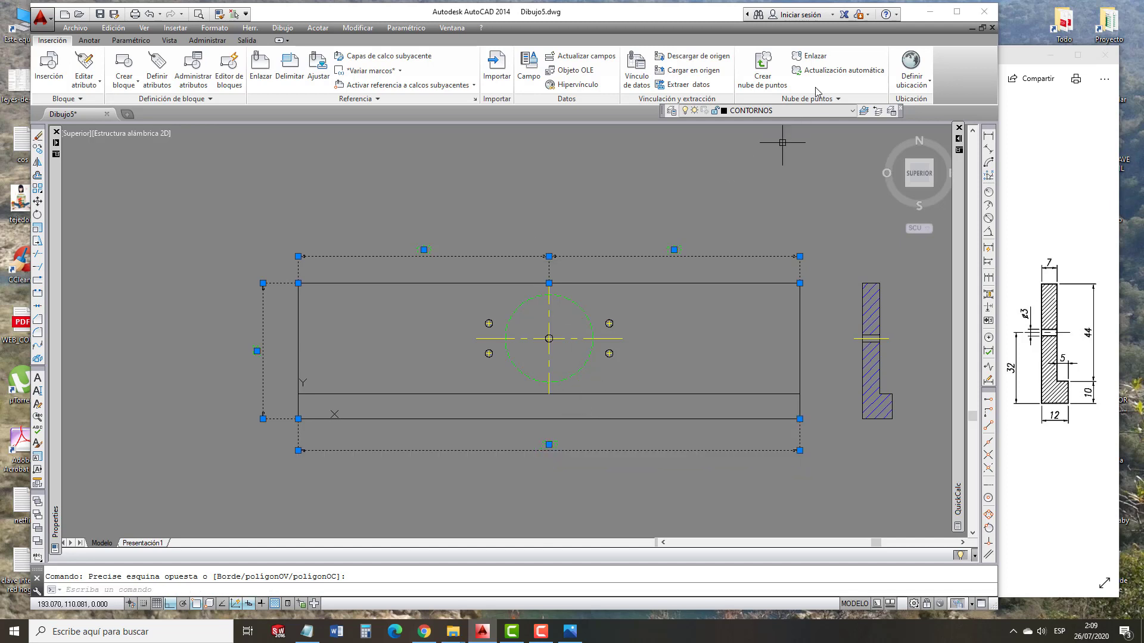
{"action": "left_click", "coordinate": [809, 112]}
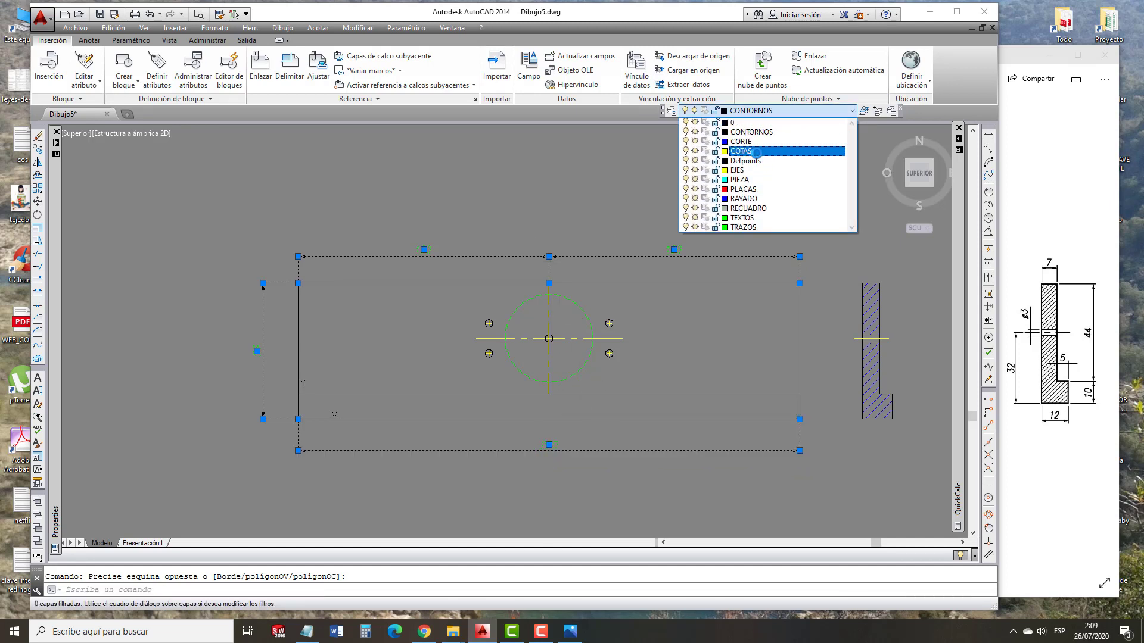
{"action": "left_click", "coordinate": [768, 153]}
{"action": "key", "text": "Escape"}
{"action": "key", "text": "Return"}
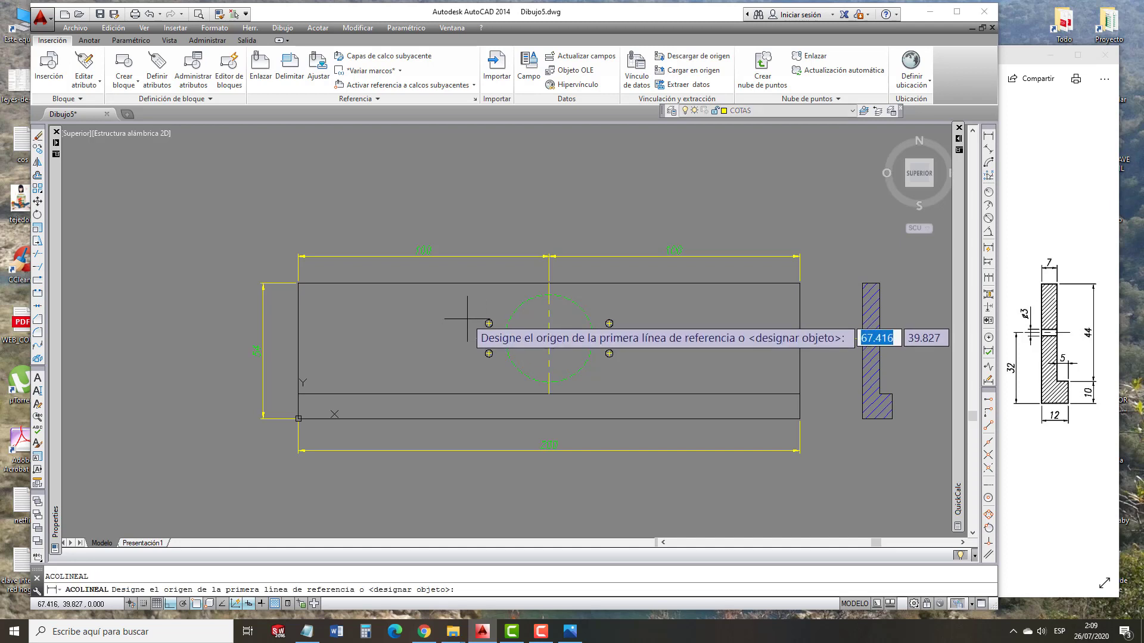
{"action": "scroll", "coordinate": [466, 292], "scroll_direction": "up", "scroll_amount": 3}
{"action": "scroll", "coordinate": [508, 362], "scroll_direction": "up", "scroll_amount": 2}
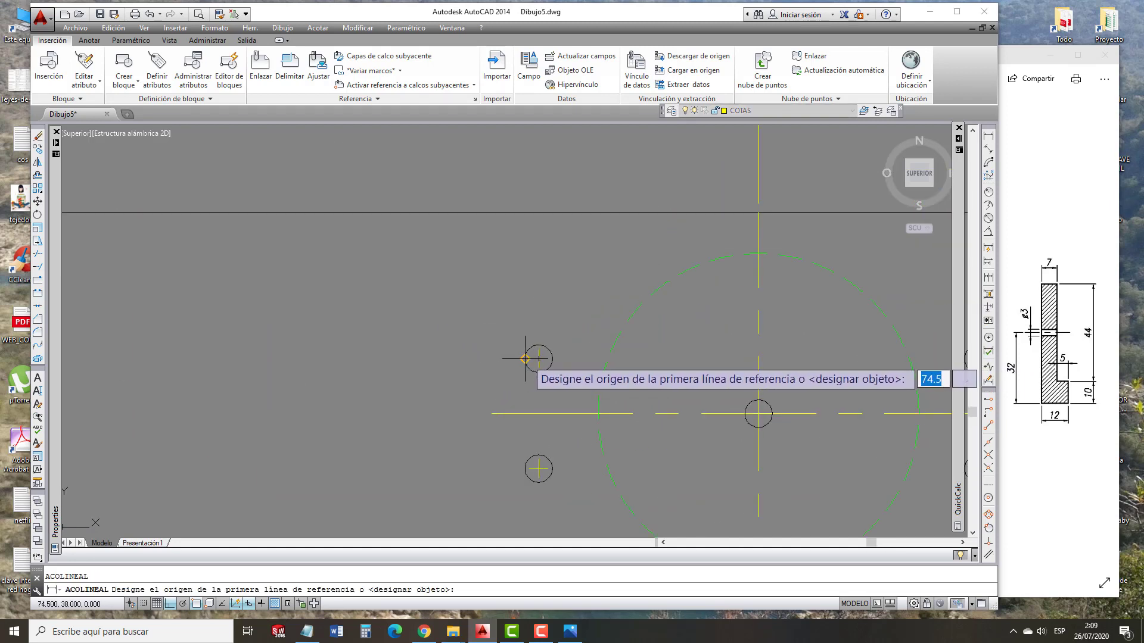
{"action": "left_click", "coordinate": [525, 359]}
{"action": "left_click", "coordinate": [505, 212]}
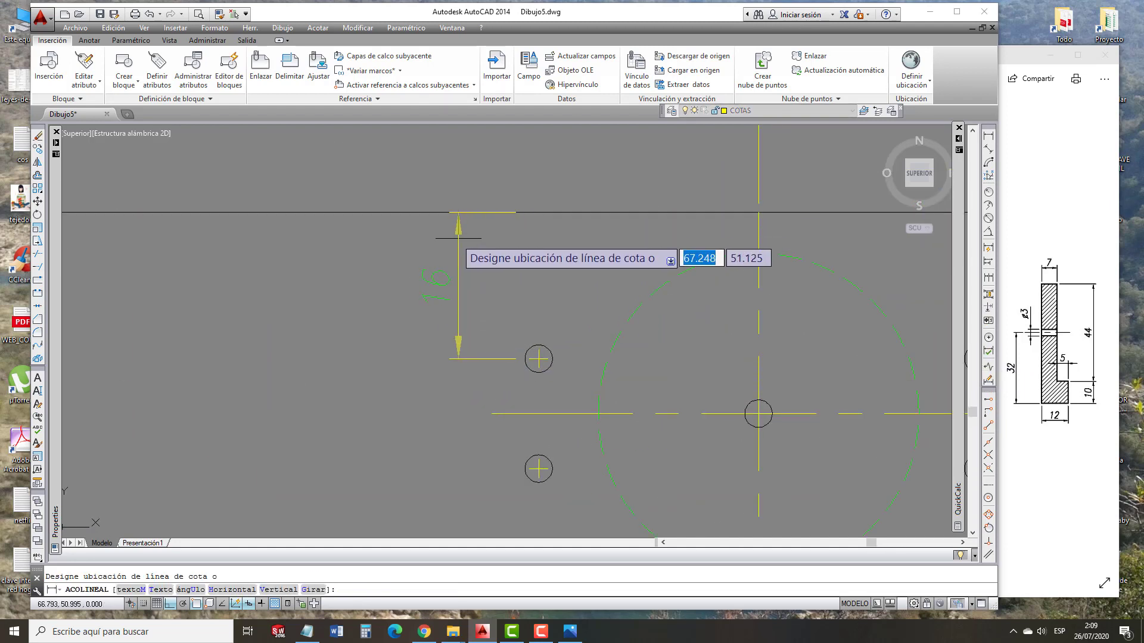
{"action": "key", "text": "Escape"}
Check the reference drawing and dimension the vertical distance from the lower-right small hole to the front view's top edge.
{"action": "scroll", "coordinate": [446, 259], "scroll_direction": "down", "scroll_amount": 1}
{"action": "left_click", "coordinate": [1026, 324]}
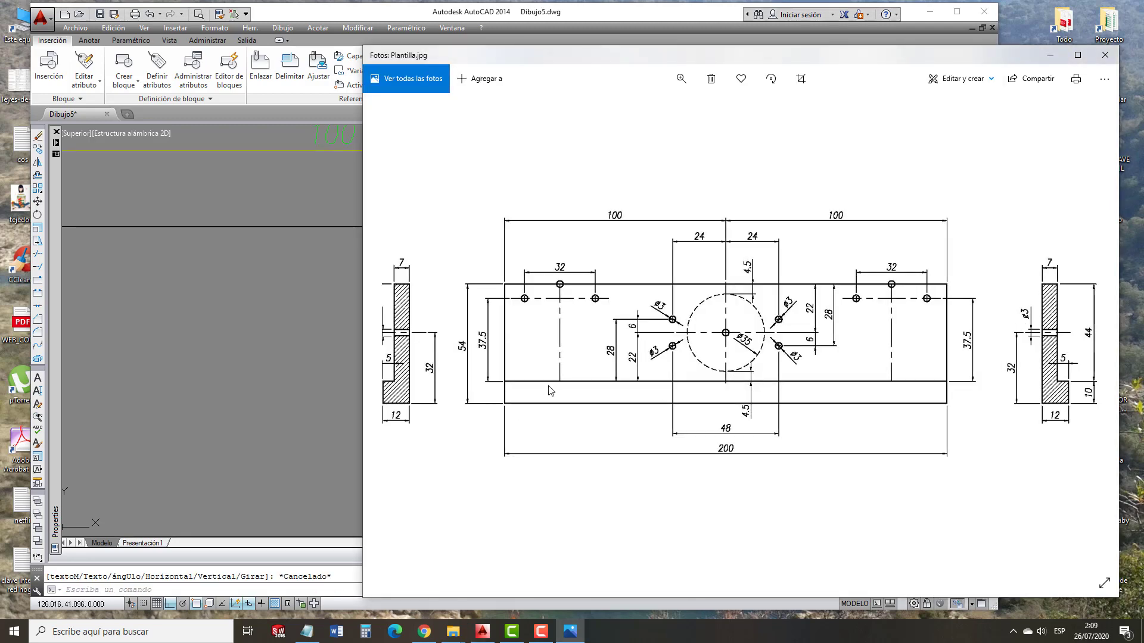
{"action": "left_click", "coordinate": [270, 391]}
{"action": "scroll", "coordinate": [454, 377], "scroll_direction": "down", "scroll_amount": 1}
{"action": "middle_click_drag", "start_coordinate": [599, 377], "coordinate": [495, 378]}
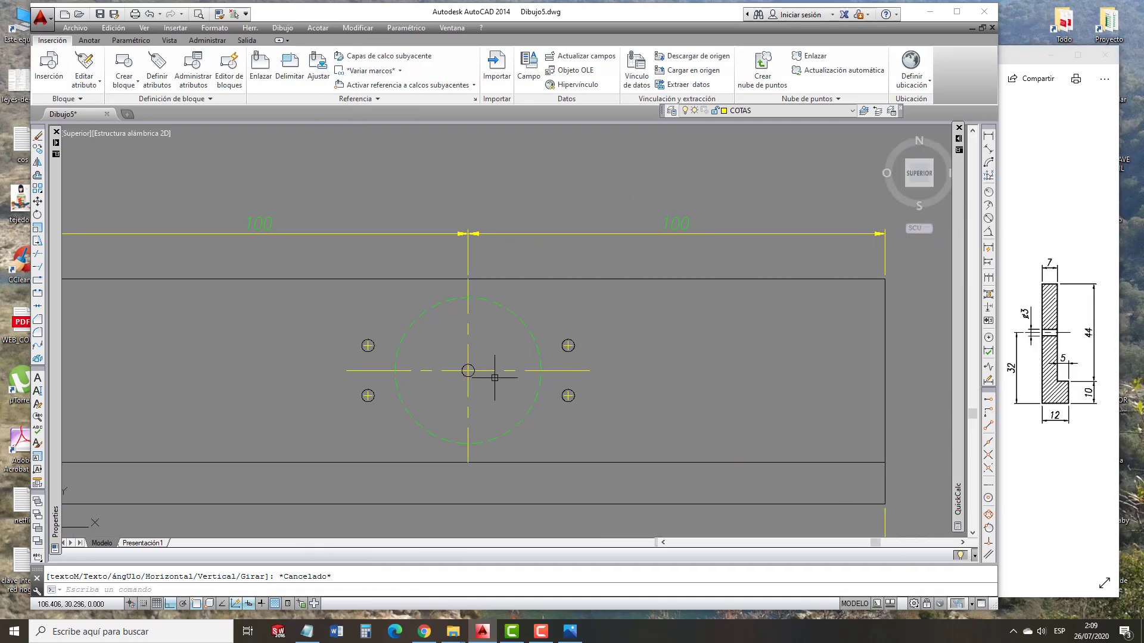
{"action": "scroll", "coordinate": [412, 429], "scroll_direction": "down", "scroll_amount": 1}
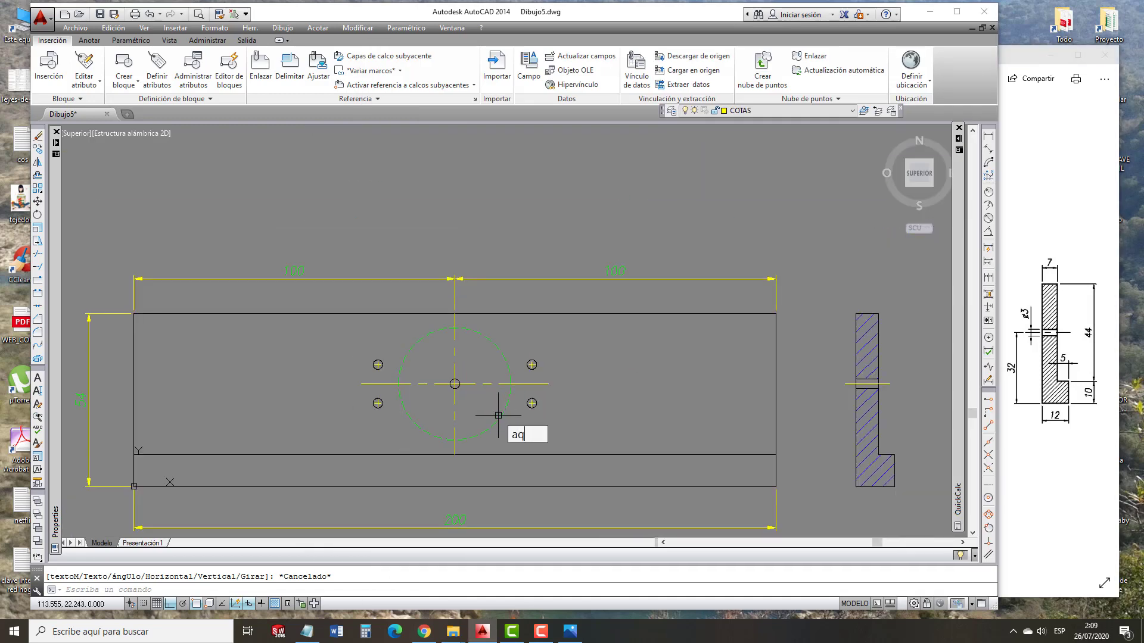
{"action": "key", "text": "Return"}
{"action": "scroll", "coordinate": [605, 401], "scroll_direction": "up", "scroll_amount": 3}
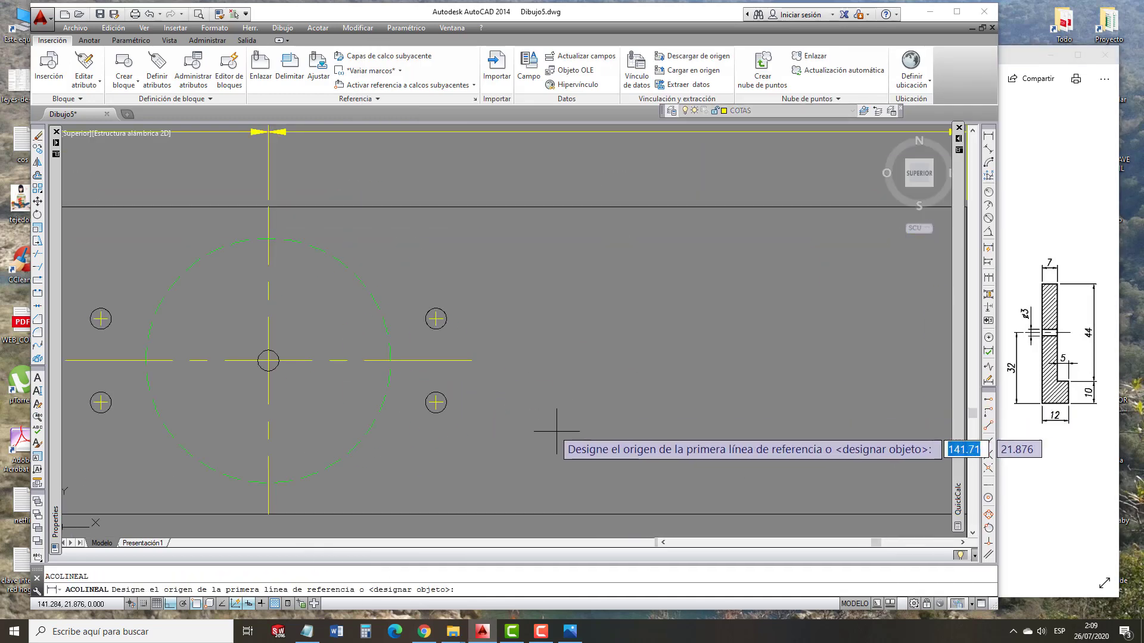
{"action": "left_click", "coordinate": [446, 402]}
{"action": "left_click", "coordinate": [461, 207]}
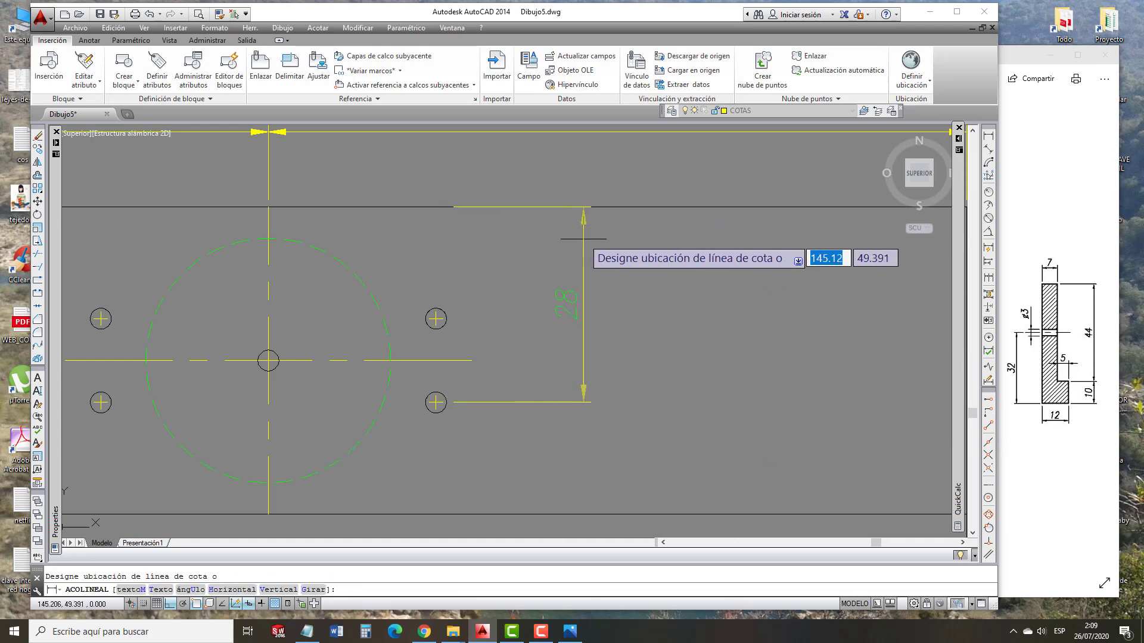
{"action": "left_click", "coordinate": [591, 244]}
Dimension from the upper-right small hole to the top edge and stretch the dimension's lower origin to the horizontal centre line's right end.
{"action": "key", "text": "Return"}
{"action": "left_click", "coordinate": [436, 319]}
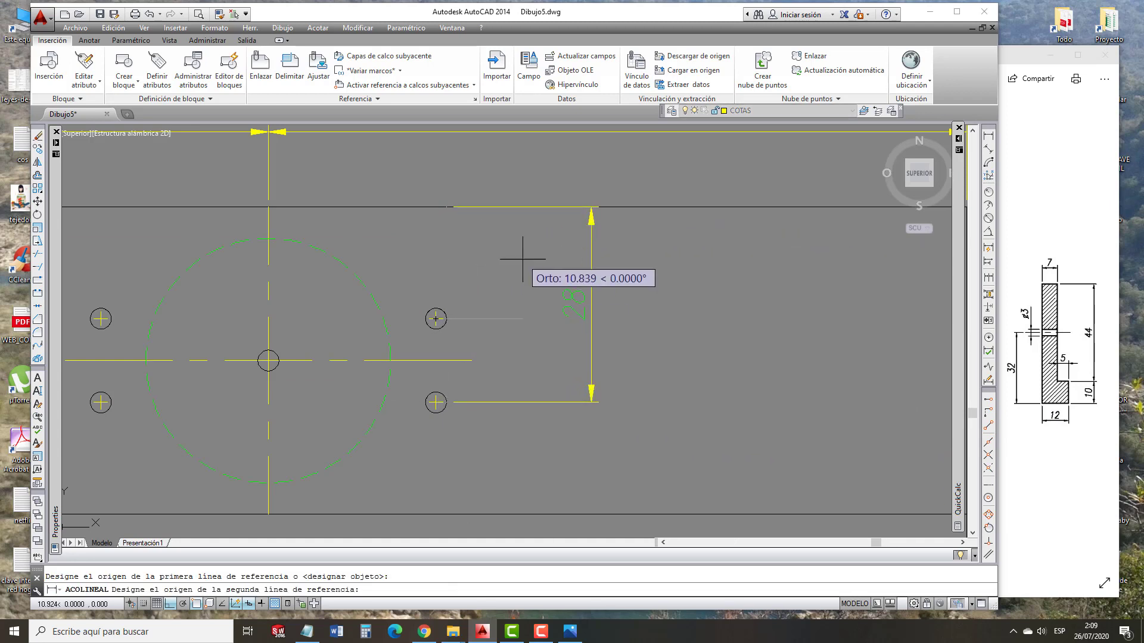
{"action": "left_click", "coordinate": [459, 207]}
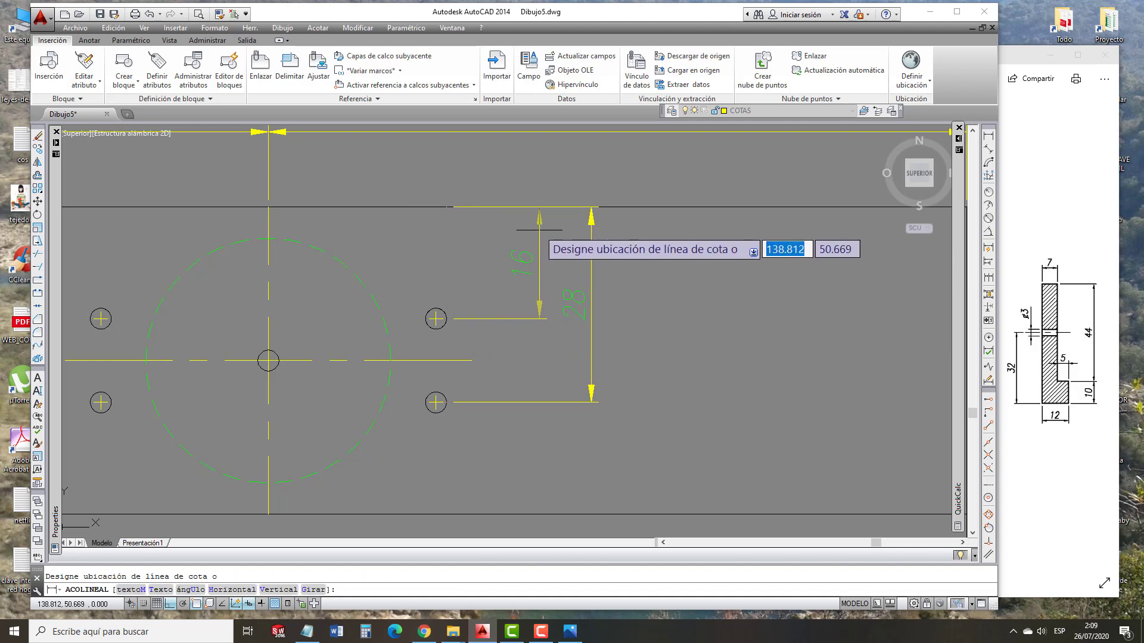
{"action": "left_click", "coordinate": [539, 230]}
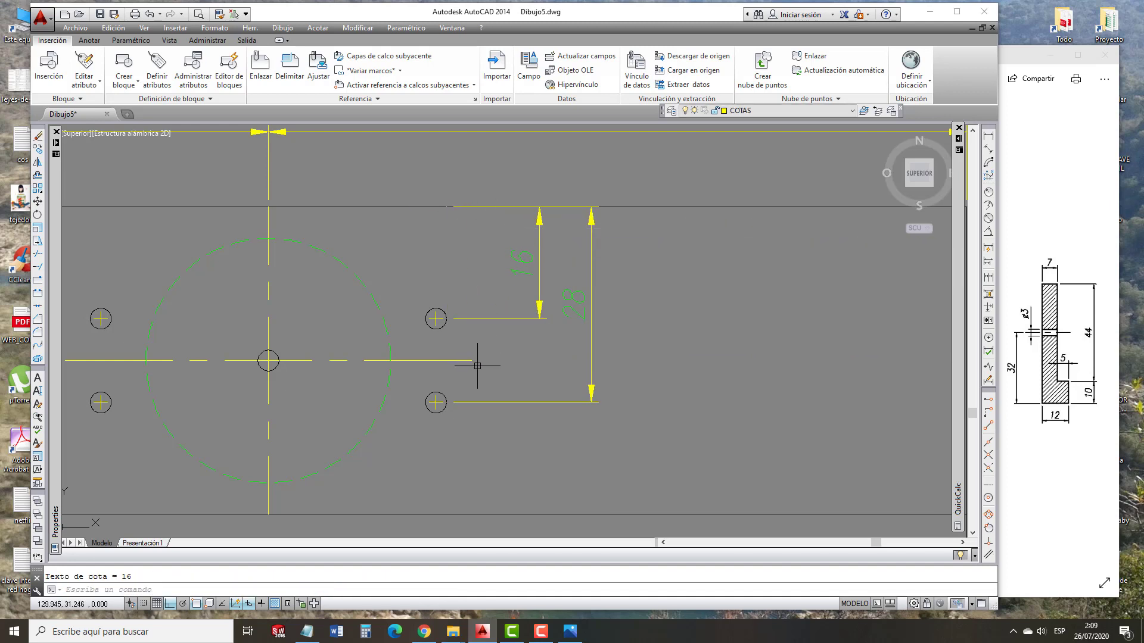
{"action": "left_click", "coordinate": [446, 318]}
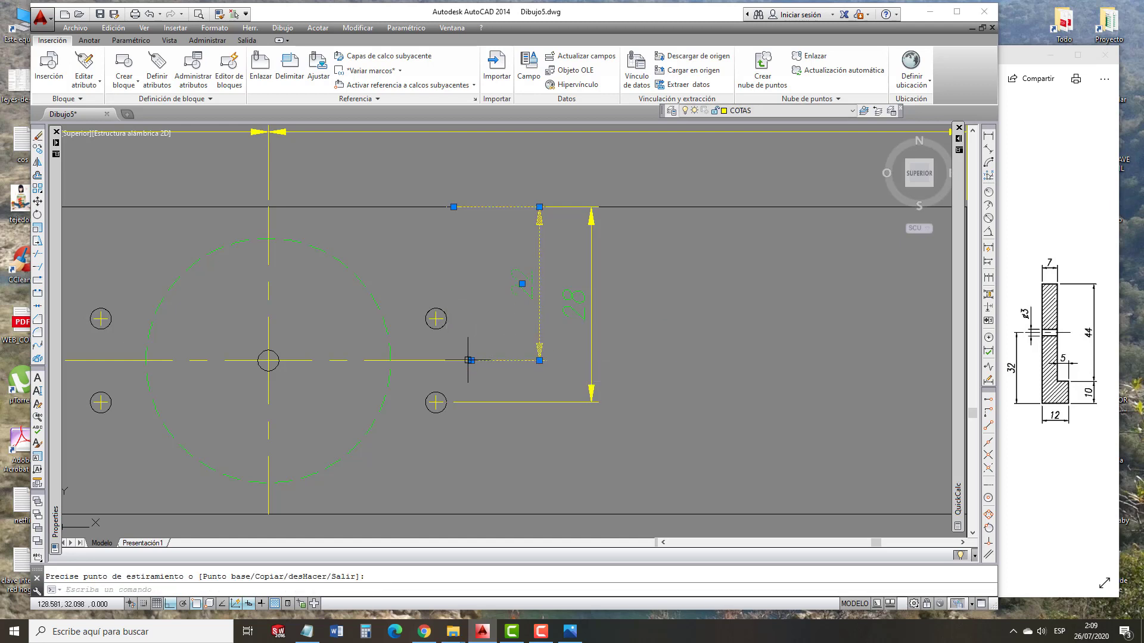
Add a linear dimension for the vertical distance between the horizontal centre line and the upper-right small hole.
{"action": "type", "text": "acl"}
{"action": "key", "text": "Return"}
{"action": "left_click", "coordinate": [469, 361]}
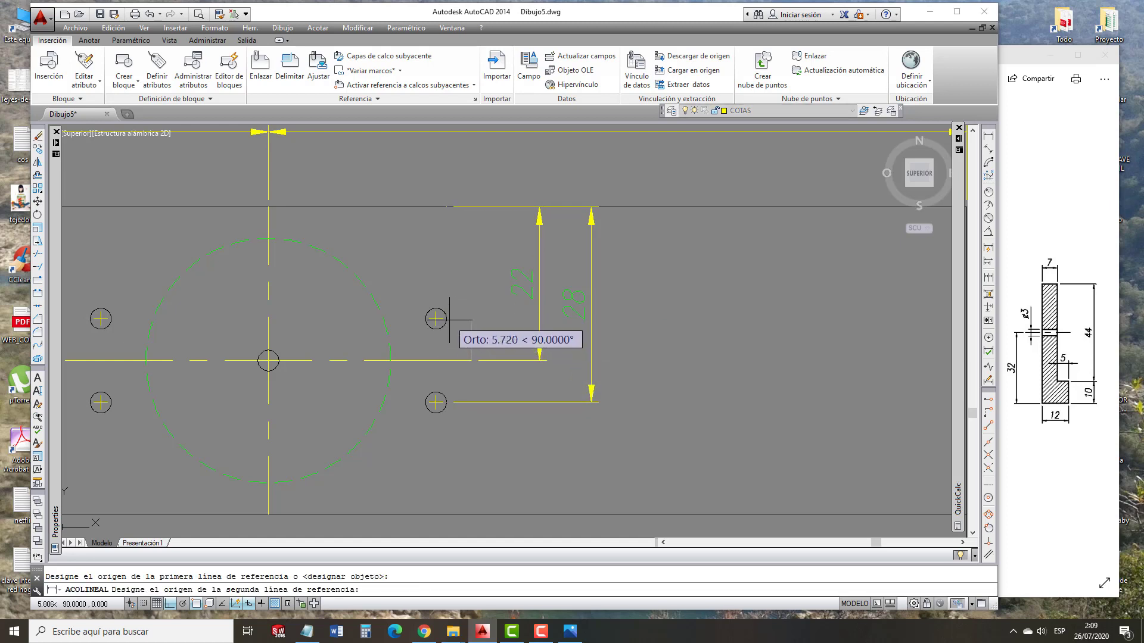
{"action": "left_click", "coordinate": [449, 320]}
{"action": "left_click", "coordinate": [496, 328]}
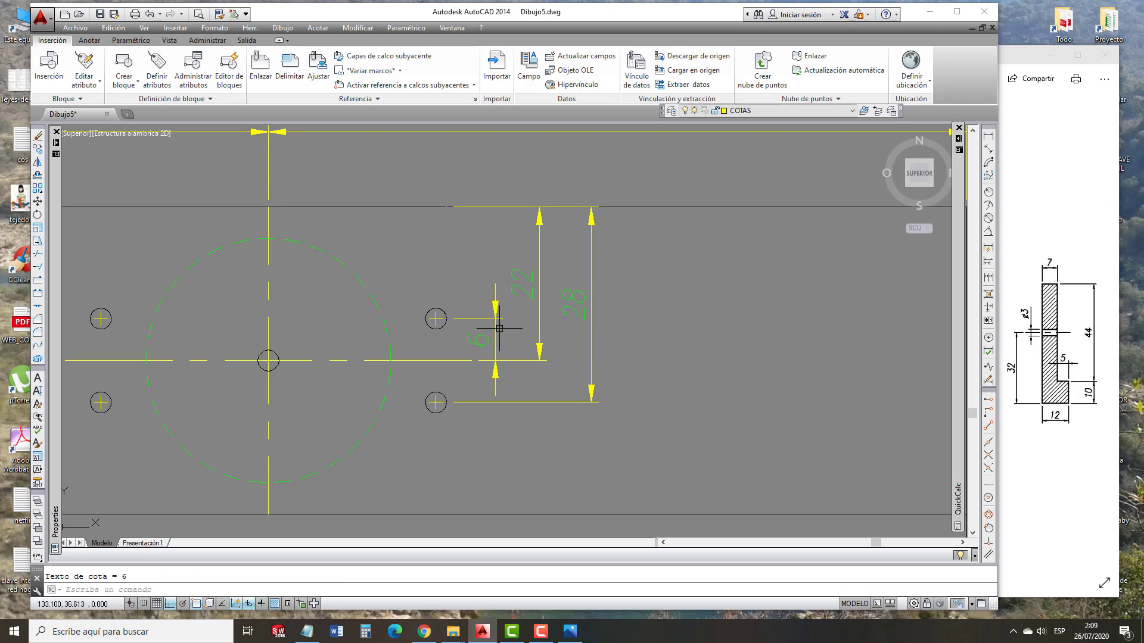
Stretch the upper origins of the two vertical dimensions referenced to the top edge along that edge to their dimension lines.
{"action": "left_click", "coordinate": [486, 233]}
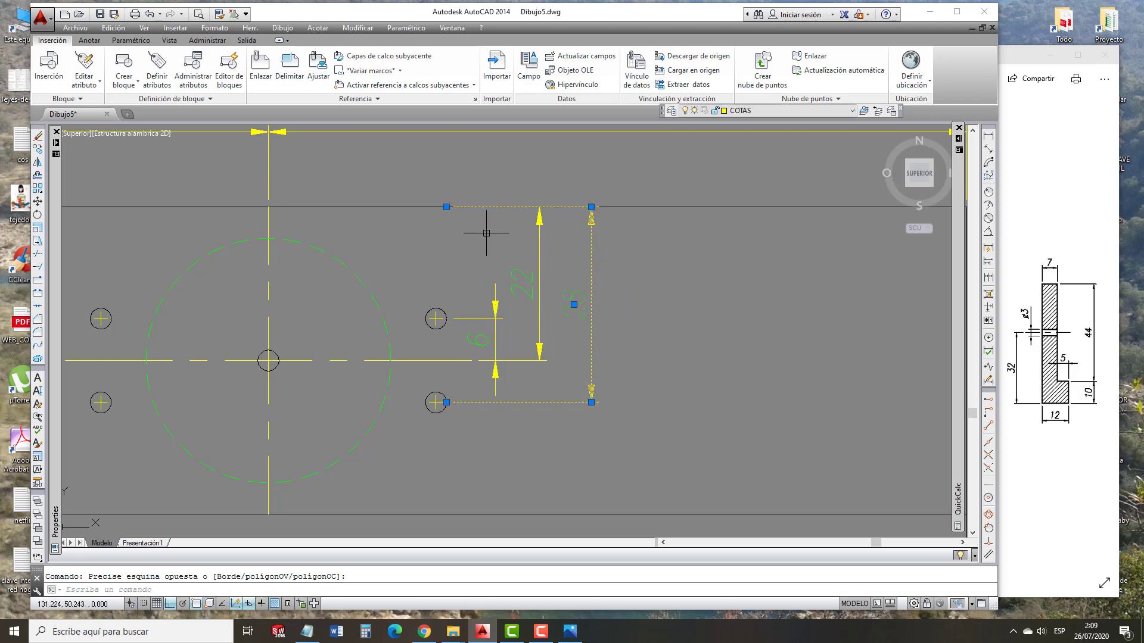
{"action": "left_click", "coordinate": [446, 207]}
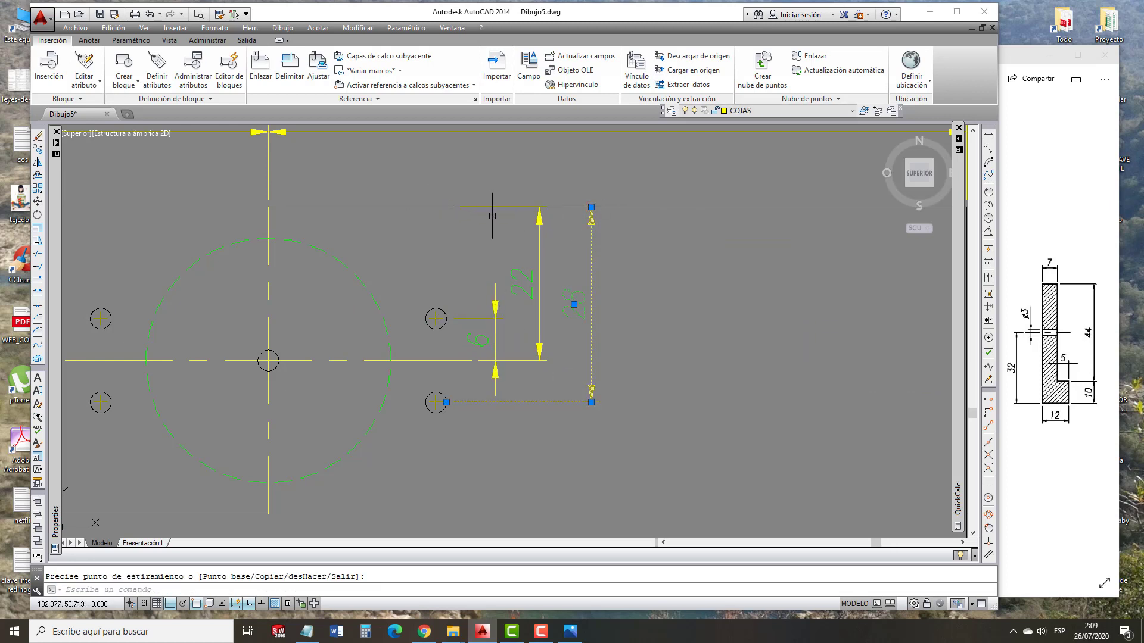
{"action": "key", "text": "Escape"}
{"action": "left_click", "coordinate": [556, 231]}
{"action": "left_click", "coordinate": [524, 254]}
{"action": "left_click", "coordinate": [453, 207]}
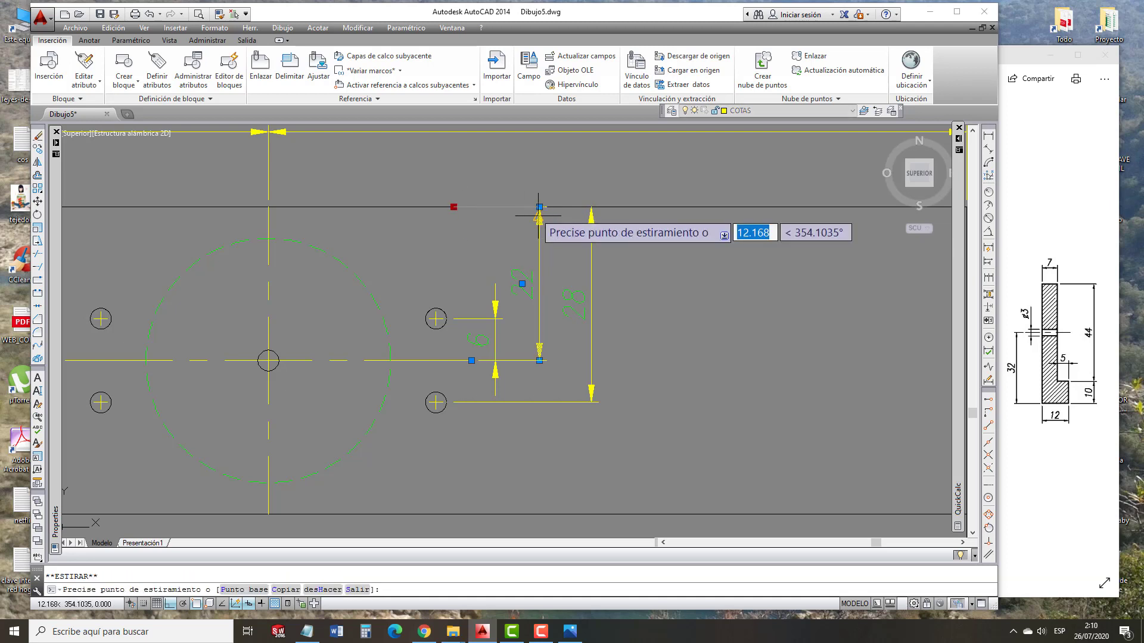
{"action": "left_click", "coordinate": [539, 207]}
{"action": "key", "text": "Escape"}
Make a copy of the three vertical hole dimensions rotated 180° about the centre hole.
{"action": "scroll", "coordinate": [648, 338], "scroll_direction": "down", "scroll_amount": 4}
{"action": "left_click", "coordinate": [646, 352]}
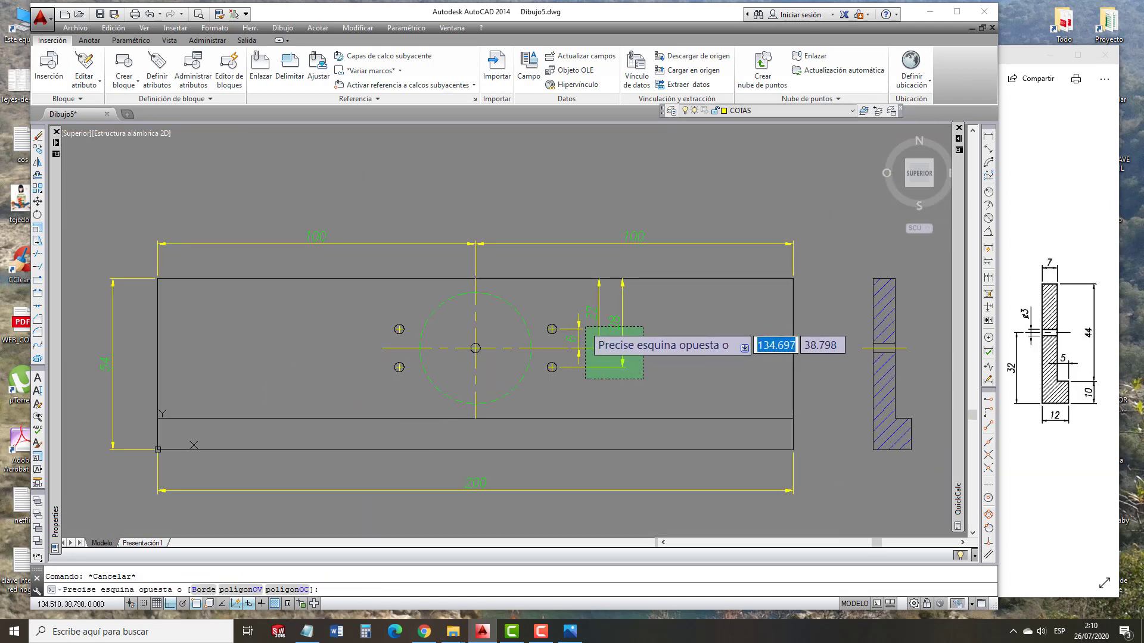
{"action": "key", "text": "Escape"}
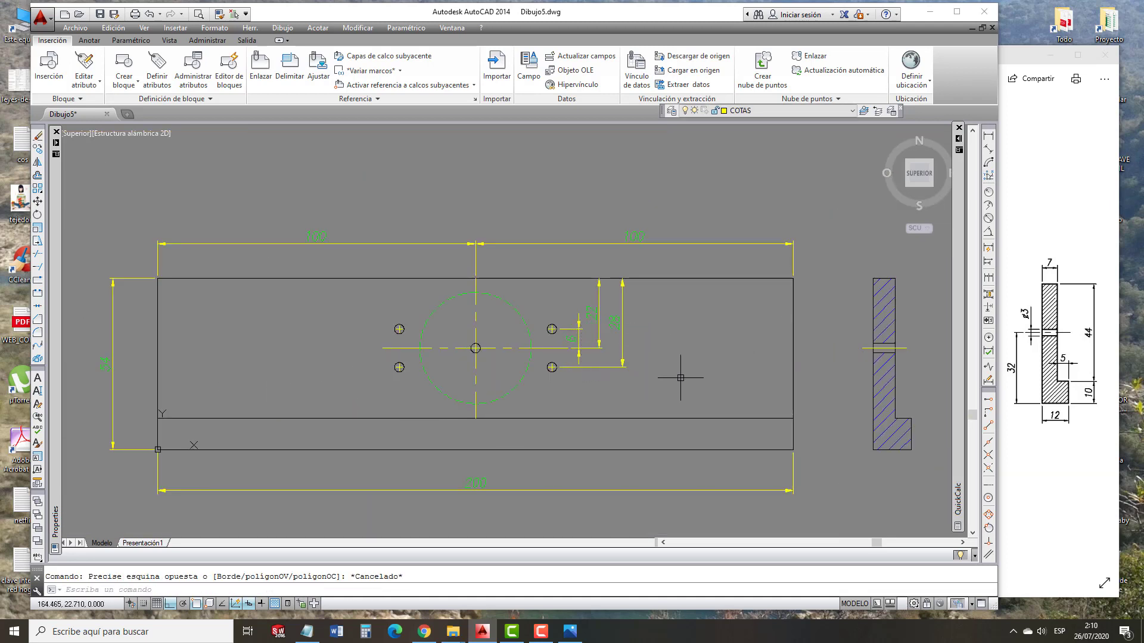
{"action": "left_click", "coordinate": [577, 335]}
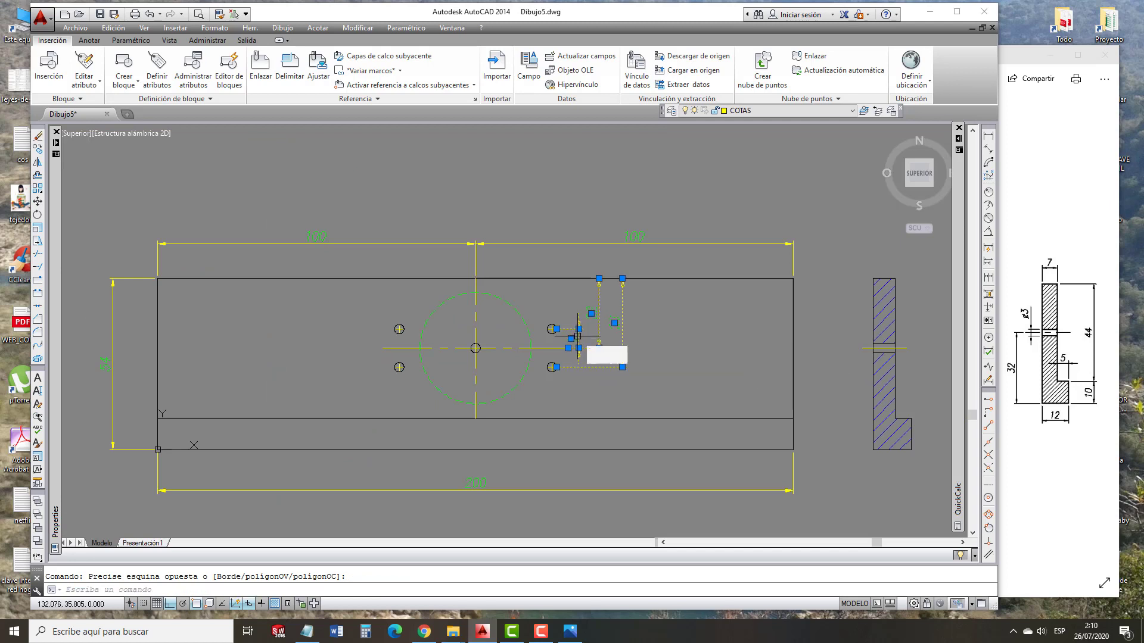
{"action": "type", "text": "gi"}
{"action": "key", "text": "Return"}
{"action": "left_click", "coordinate": [475, 348]}
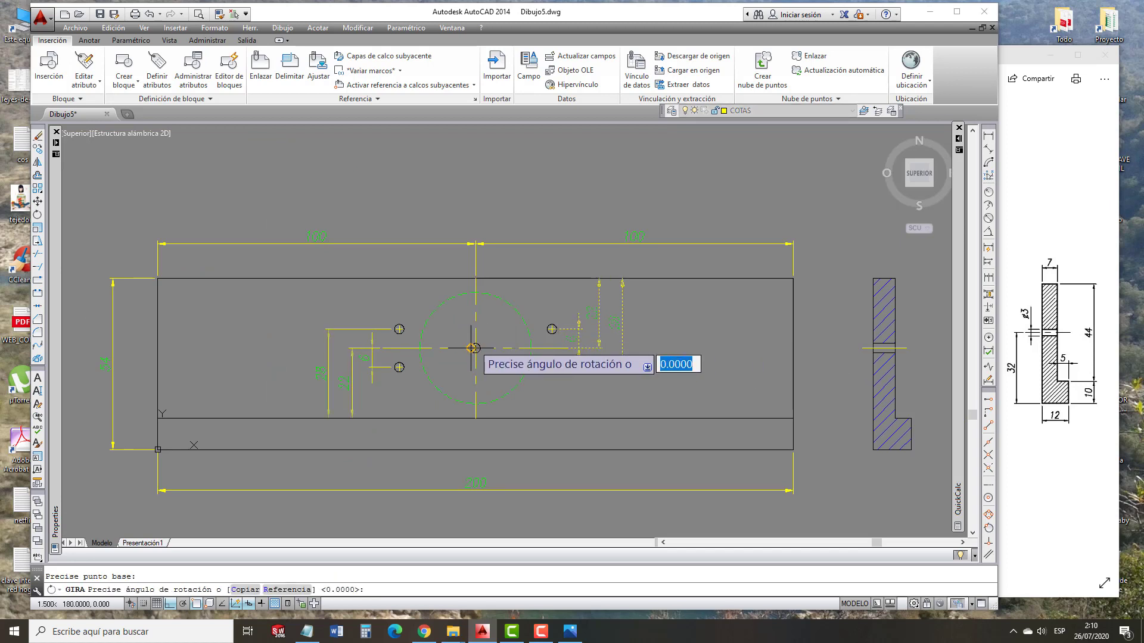
{"action": "left_click", "coordinate": [280, 342]}
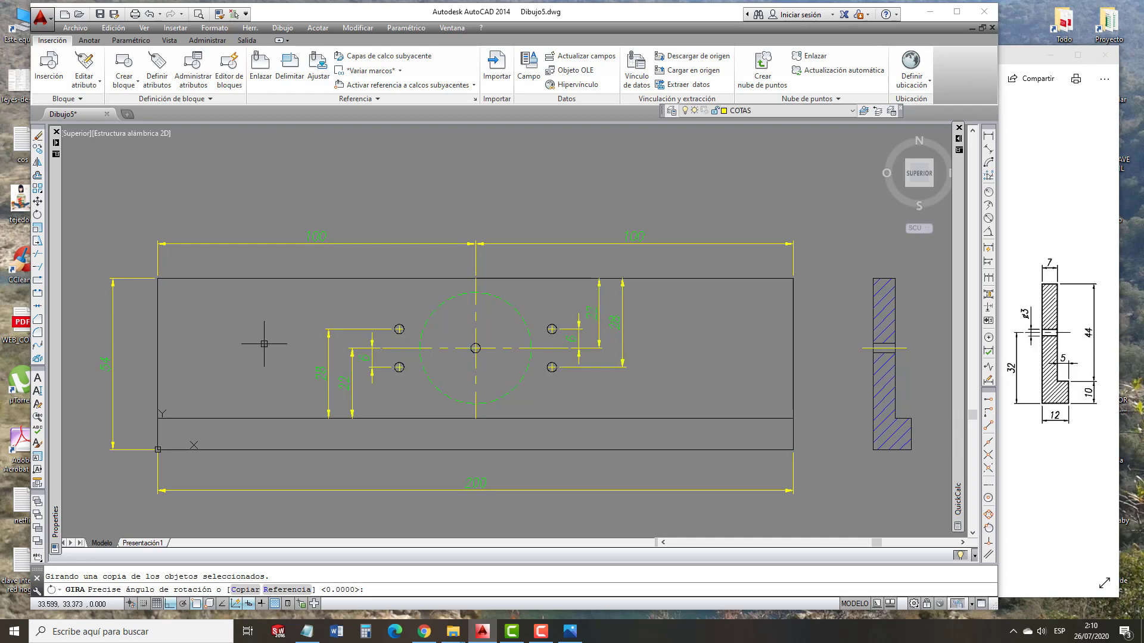
{"action": "scroll", "coordinate": [362, 367], "scroll_direction": "up", "scroll_amount": 1}
{"action": "scroll", "coordinate": [415, 377], "scroll_direction": "down", "scroll_amount": 1}
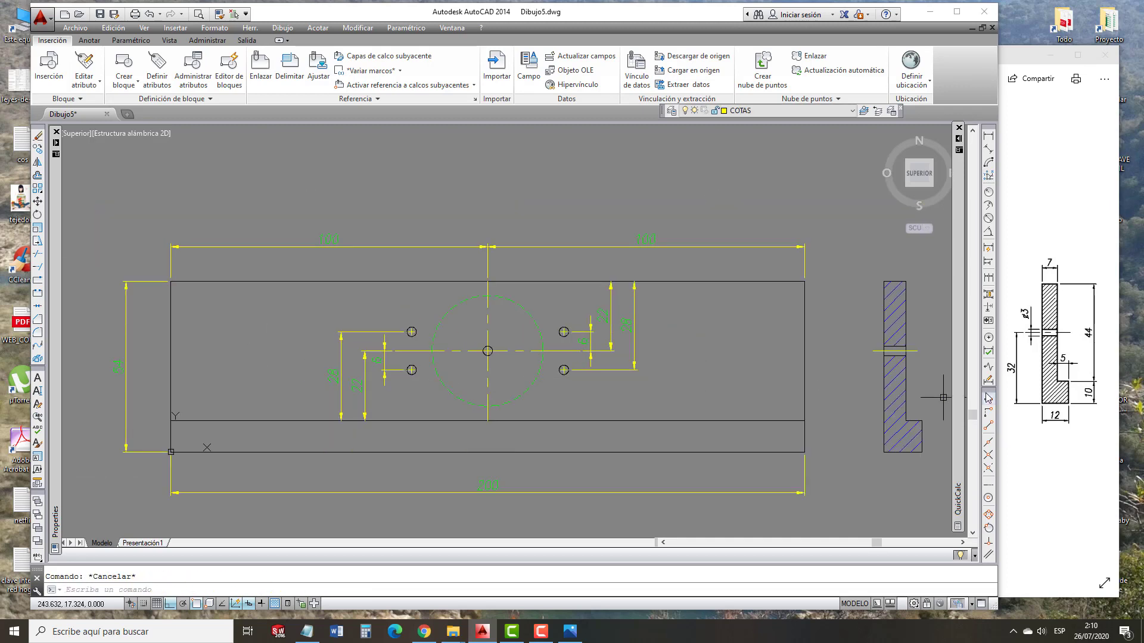
Check the reference drawing and move the two half-width dimensions farther above the front view.
{"action": "left_click", "coordinate": [1032, 421]}
{"action": "left_click", "coordinate": [345, 362]}
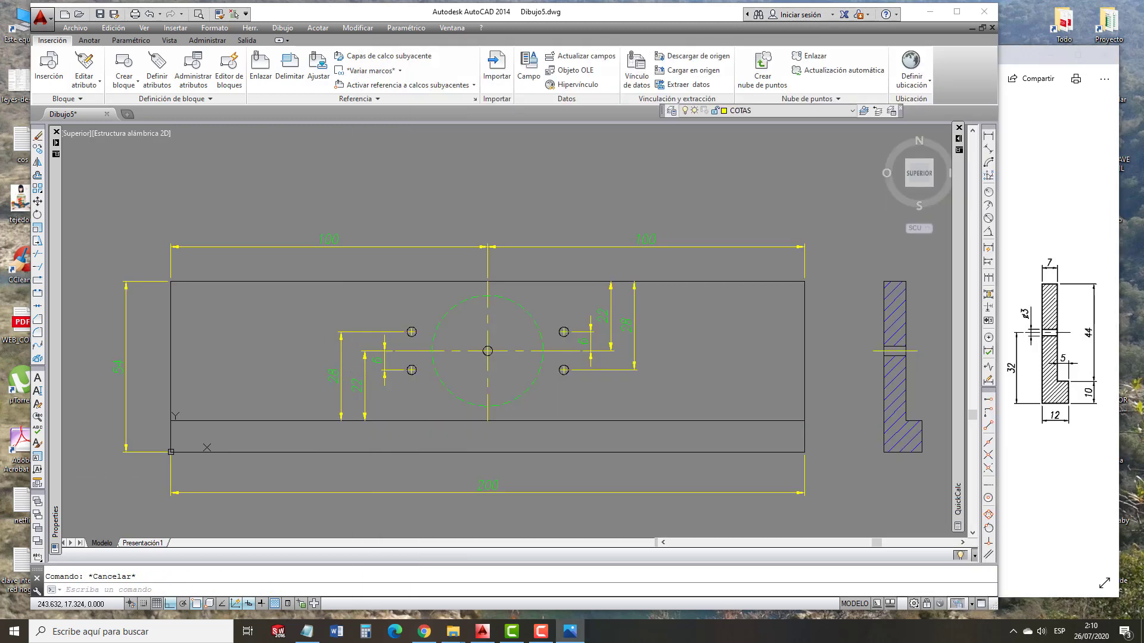
{"action": "left_click", "coordinate": [531, 261]}
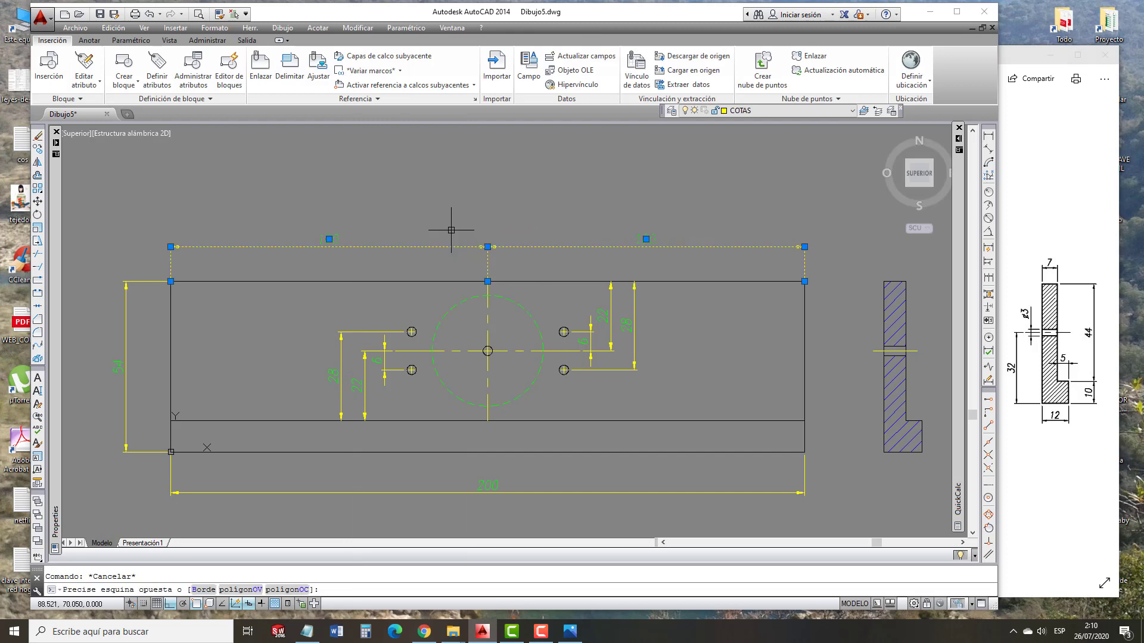
{"action": "left_click", "coordinate": [488, 246]}
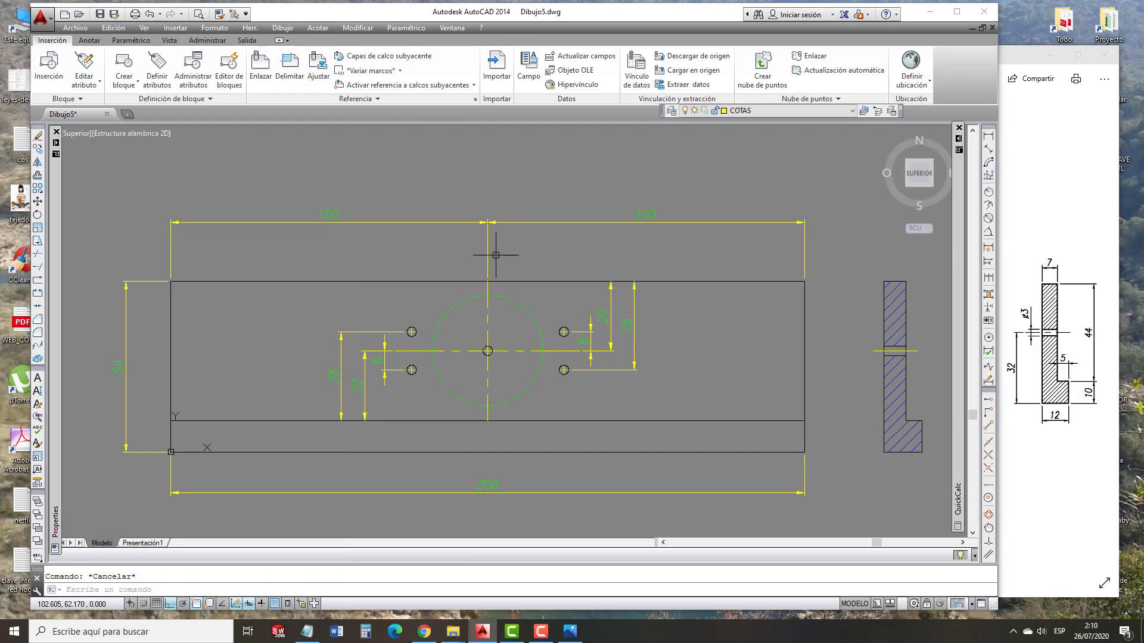
Add a horizontal dimension above the top edge from the upper-left small hole to the vertical centre line.
{"action": "type", "text": "acl"}
{"action": "key", "text": "Return"}
{"action": "scroll", "coordinate": [519, 307], "scroll_direction": "up", "scroll_amount": 4}
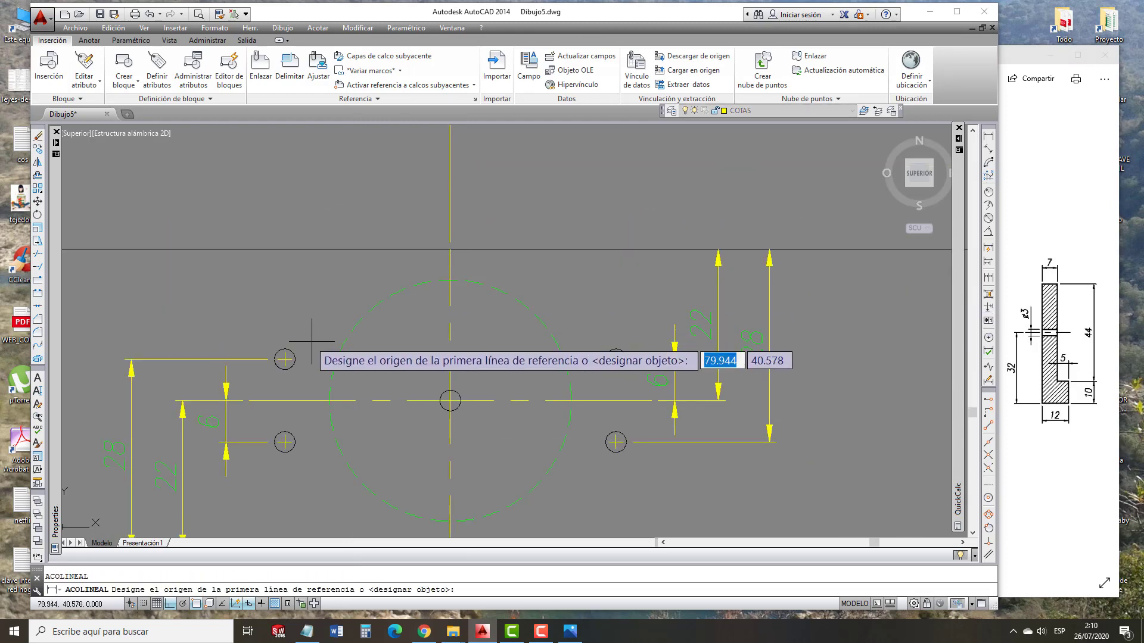
{"action": "left_click", "coordinate": [284, 349]}
{"action": "left_click", "coordinate": [450, 249]}
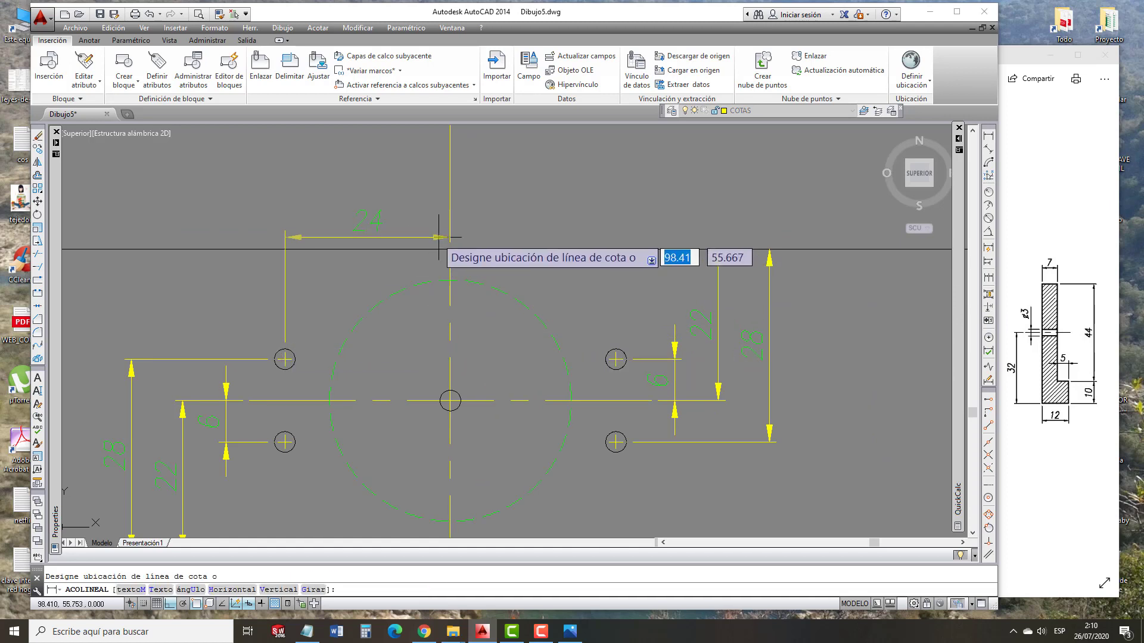
{"action": "scroll", "coordinate": [441, 235], "scroll_direction": "down", "scroll_amount": 2}
{"action": "left_click", "coordinate": [416, 219]}
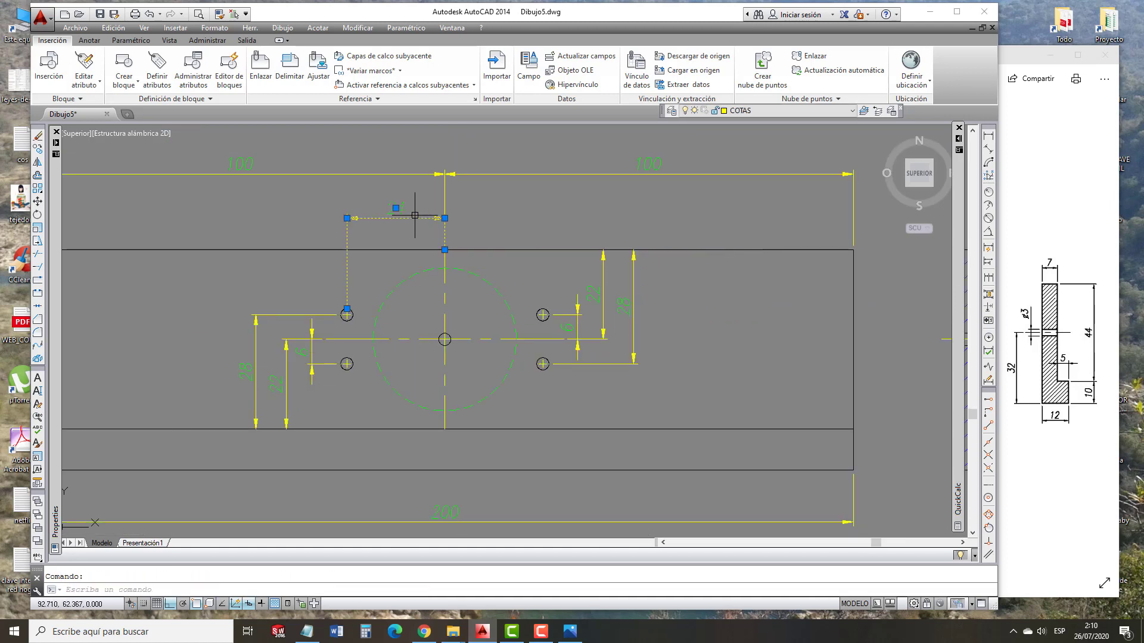
Mirror the upper-left hole's horizontal dimension about the vertical centre line, keeping the original.
{"action": "type", "text": "si"}
{"action": "key", "text": "Return"}
{"action": "left_click", "coordinate": [444, 249]}
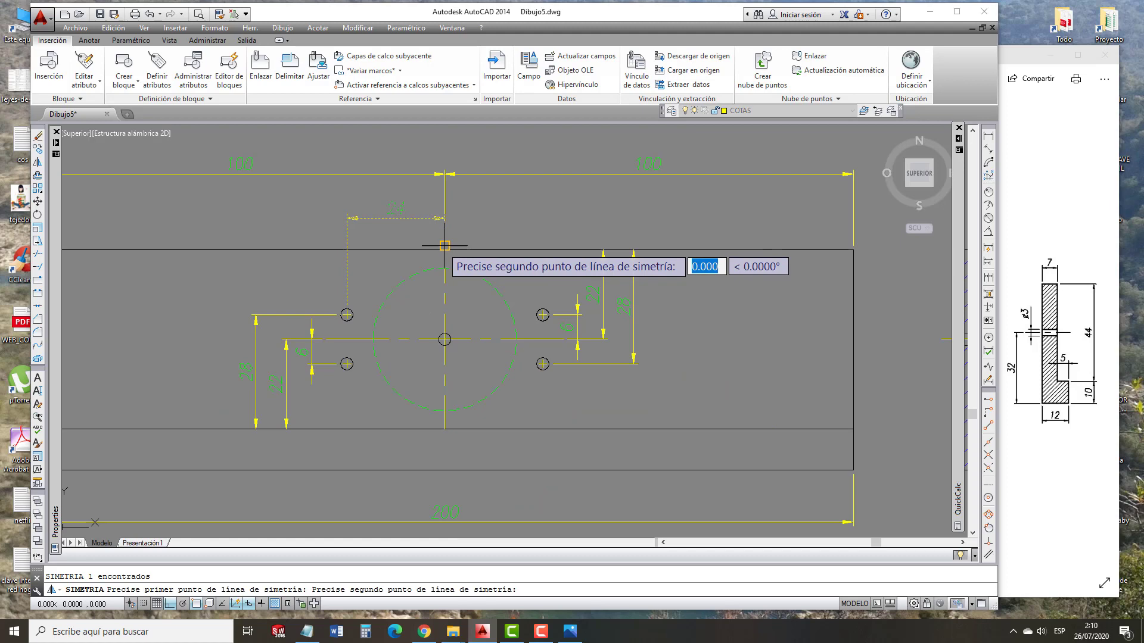
{"action": "left_click", "coordinate": [453, 149]}
{"action": "key", "text": "Return"}
{"action": "key", "text": "Escape"}
Add a horizontal dimension between the two lower small holes, placed below the front view.
{"action": "scroll", "coordinate": [501, 264], "scroll_direction": "down", "scroll_amount": 2}
{"action": "type", "text": "acl"}
{"action": "key", "text": "Return"}
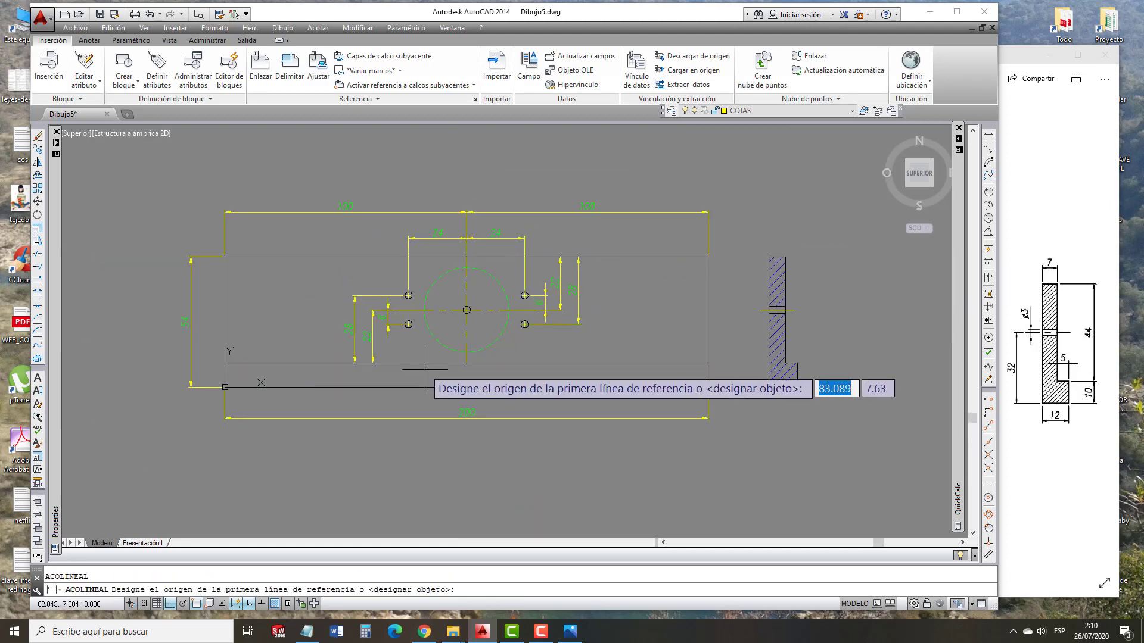
{"action": "scroll", "coordinate": [421, 354], "scroll_direction": "up", "scroll_amount": 2}
{"action": "left_click", "coordinate": [398, 309]}
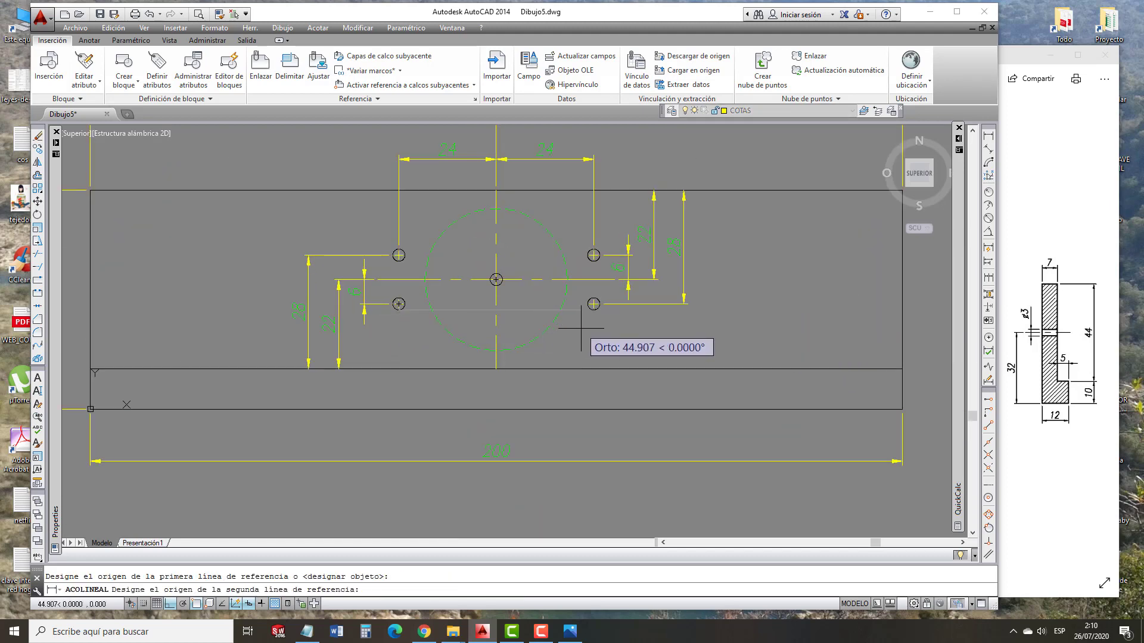
{"action": "left_click", "coordinate": [593, 305]}
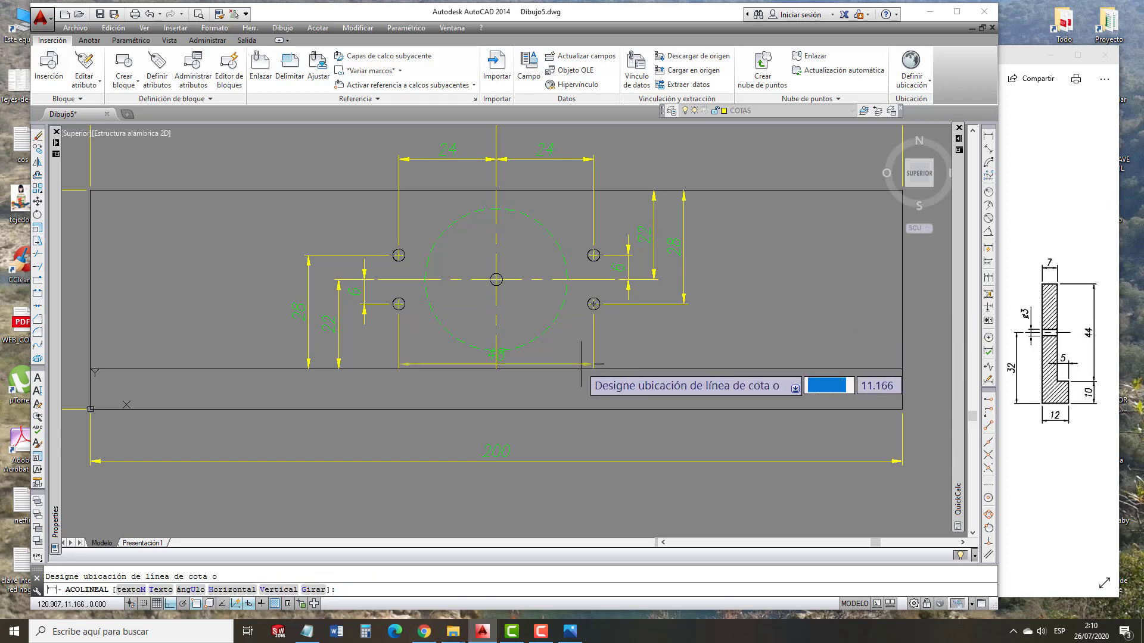
{"action": "left_click", "coordinate": [578, 443]}
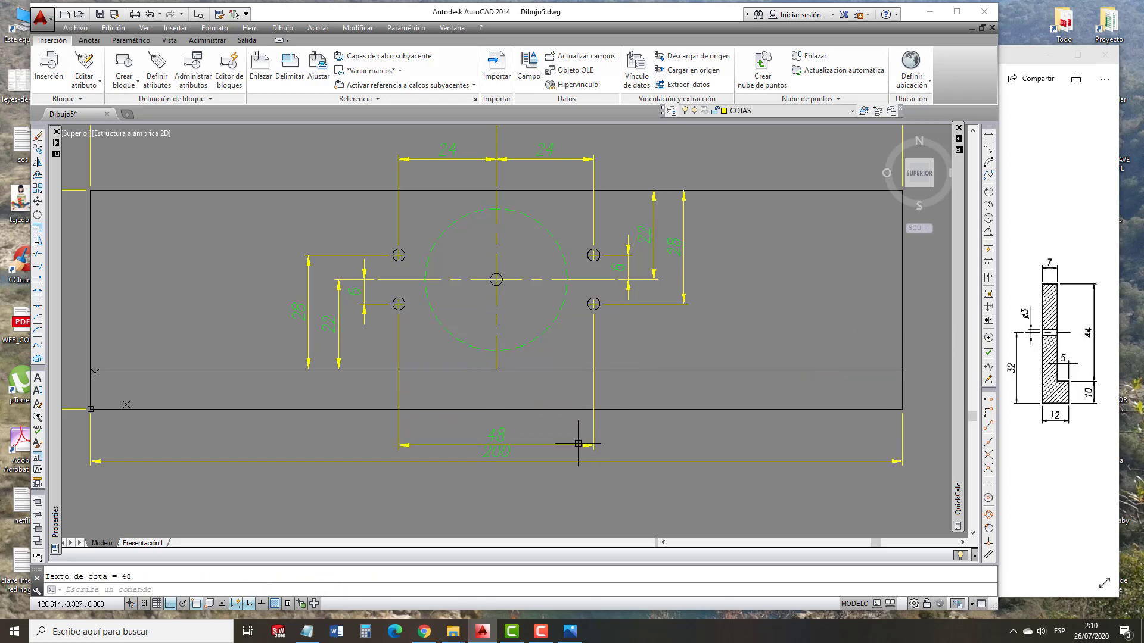
Move the overall width dimension lower so it clears the spacing dimension between the lower holes.
{"action": "left_click", "coordinate": [495, 457]}
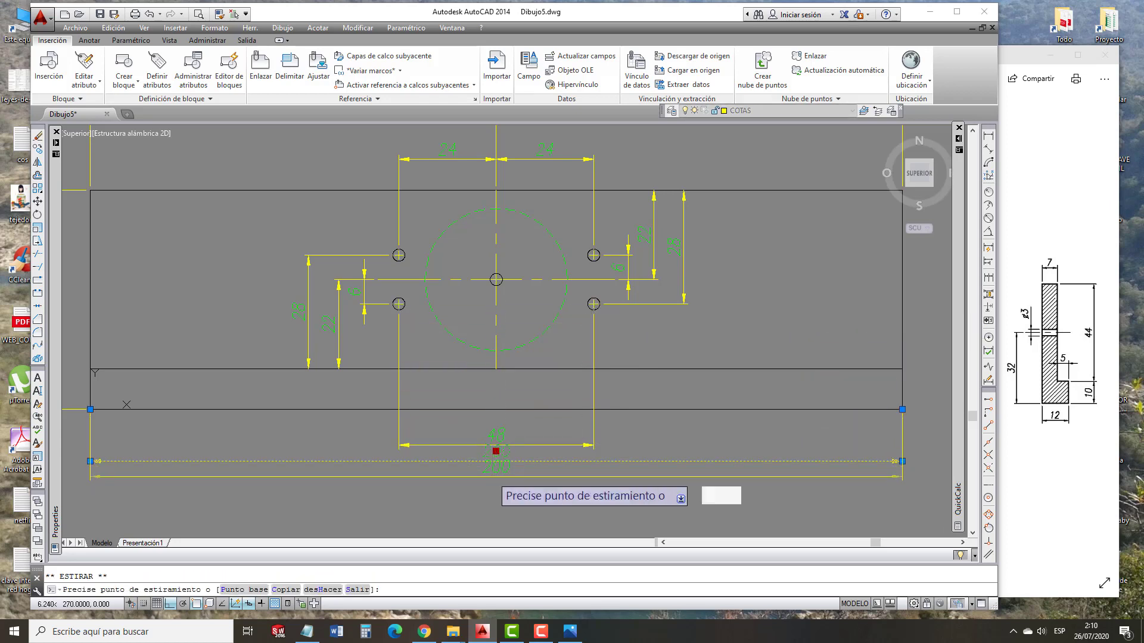
{"action": "left_click", "coordinate": [539, 477]}
{"action": "key", "text": "Escape"}
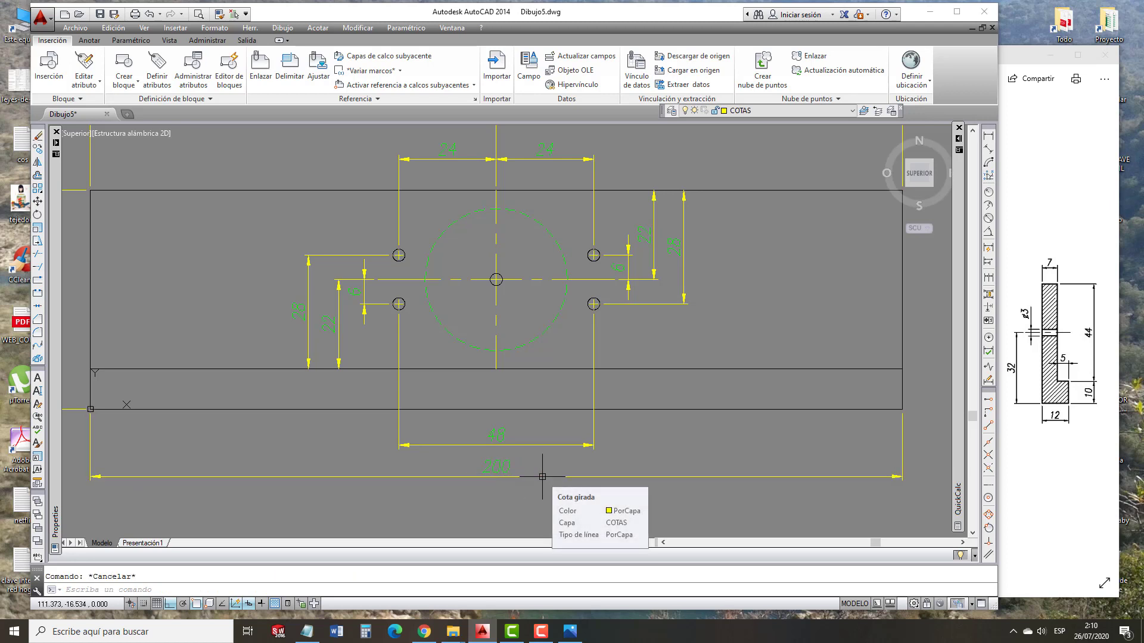
Dimension the width of the section view's bottom edge, placing the dimension below it.
{"action": "scroll", "coordinate": [695, 449], "scroll_direction": "down", "scroll_amount": 3}
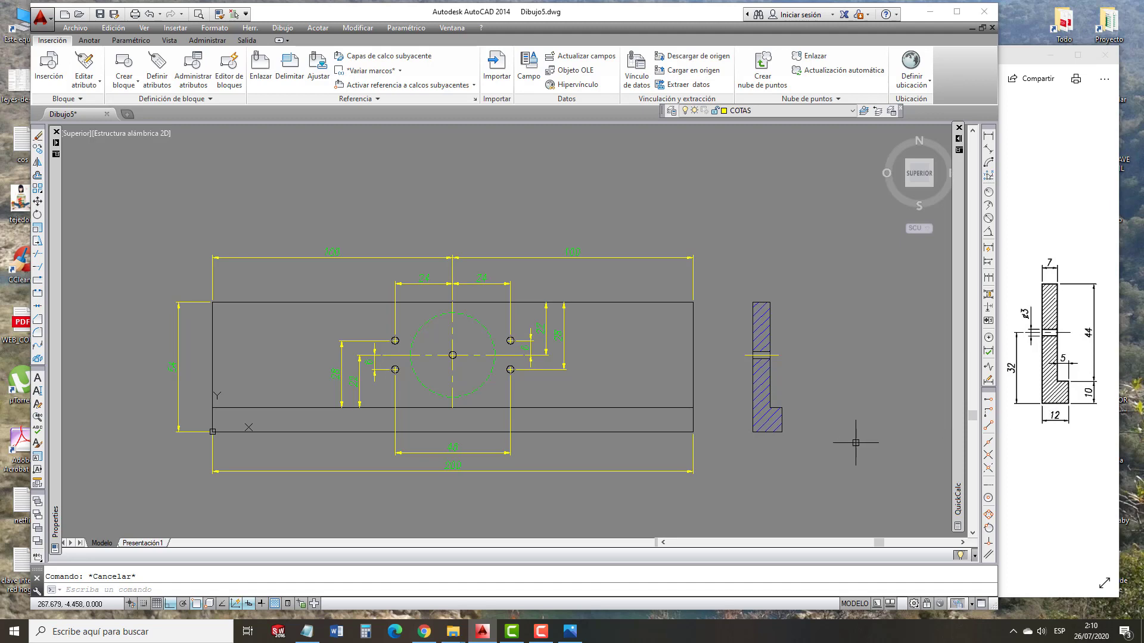
{"action": "key", "text": "Return"}
{"action": "scroll", "coordinate": [767, 431], "scroll_direction": "up", "scroll_amount": 3}
{"action": "key", "text": "Return"}
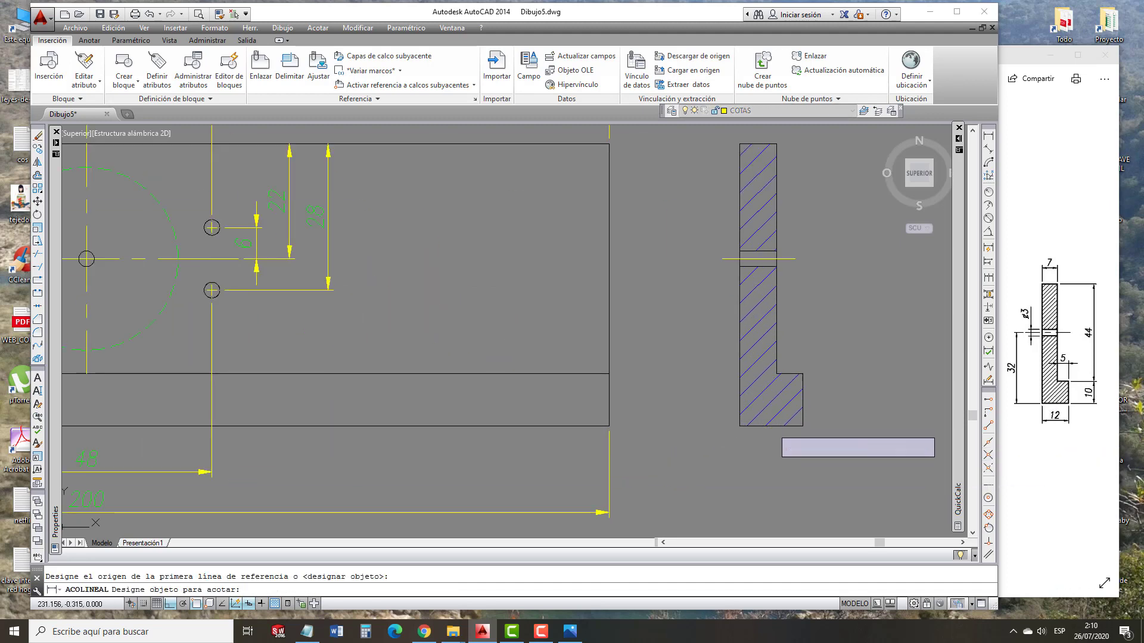
{"action": "left_click", "coordinate": [774, 426]}
{"action": "left_click", "coordinate": [775, 478]}
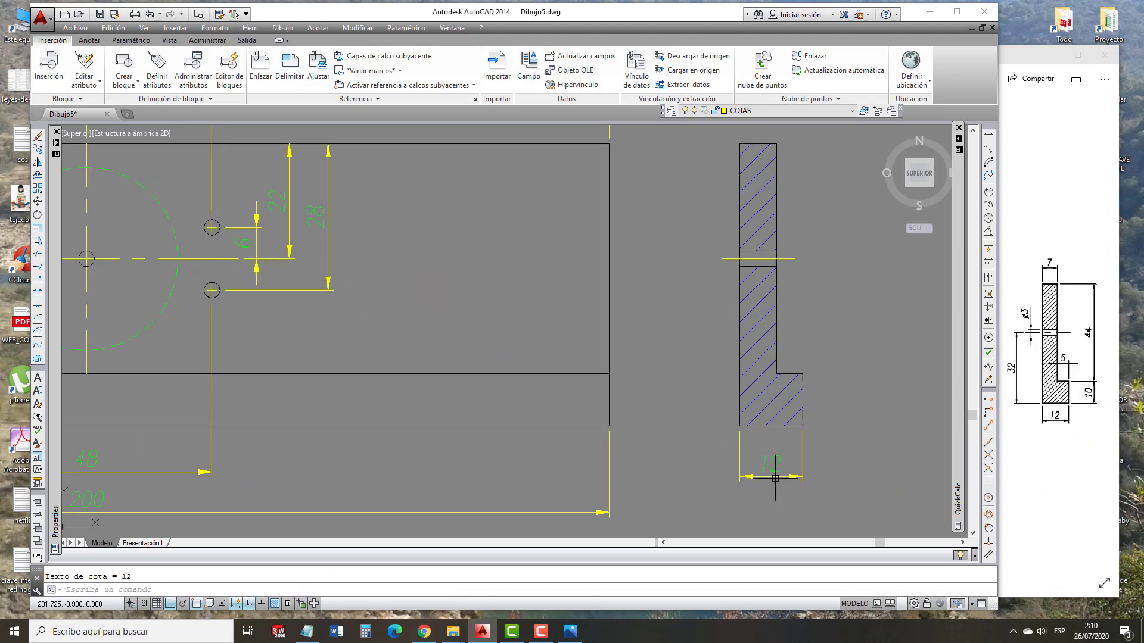
Dimension the height of the section view's foot, placing the dimension to its right.
{"action": "scroll", "coordinate": [774, 479], "scroll_direction": "down", "scroll_amount": 3}
{"action": "key", "text": "Return"}
{"action": "scroll", "coordinate": [782, 436], "scroll_direction": "up", "scroll_amount": 3}
{"action": "key", "text": "Return"}
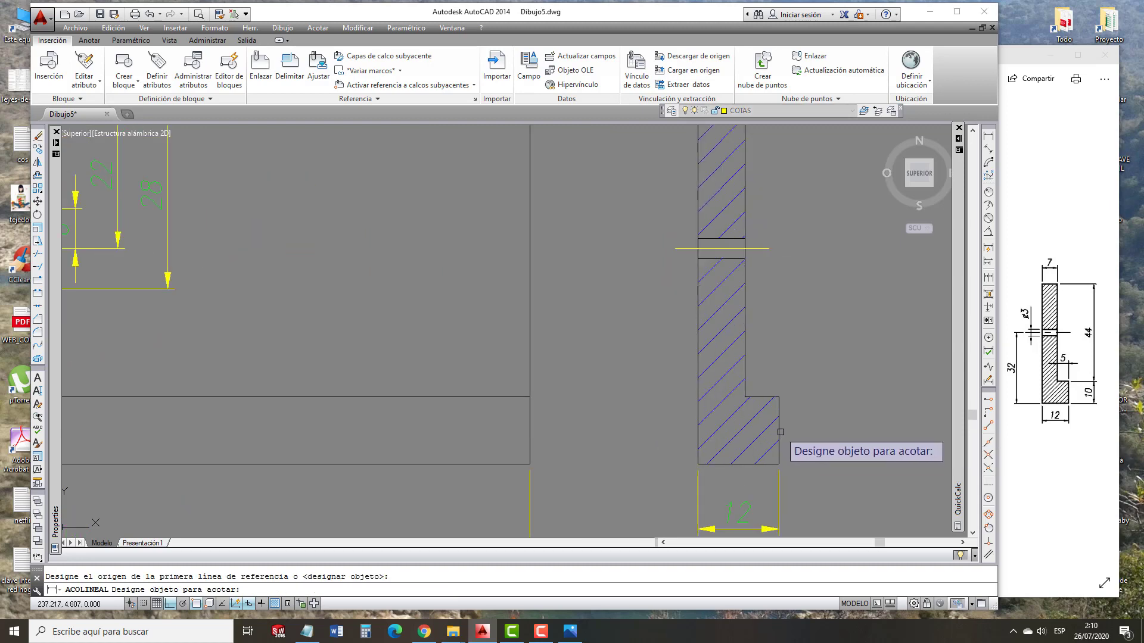
{"action": "left_click", "coordinate": [781, 431]}
{"action": "left_click", "coordinate": [840, 435]}
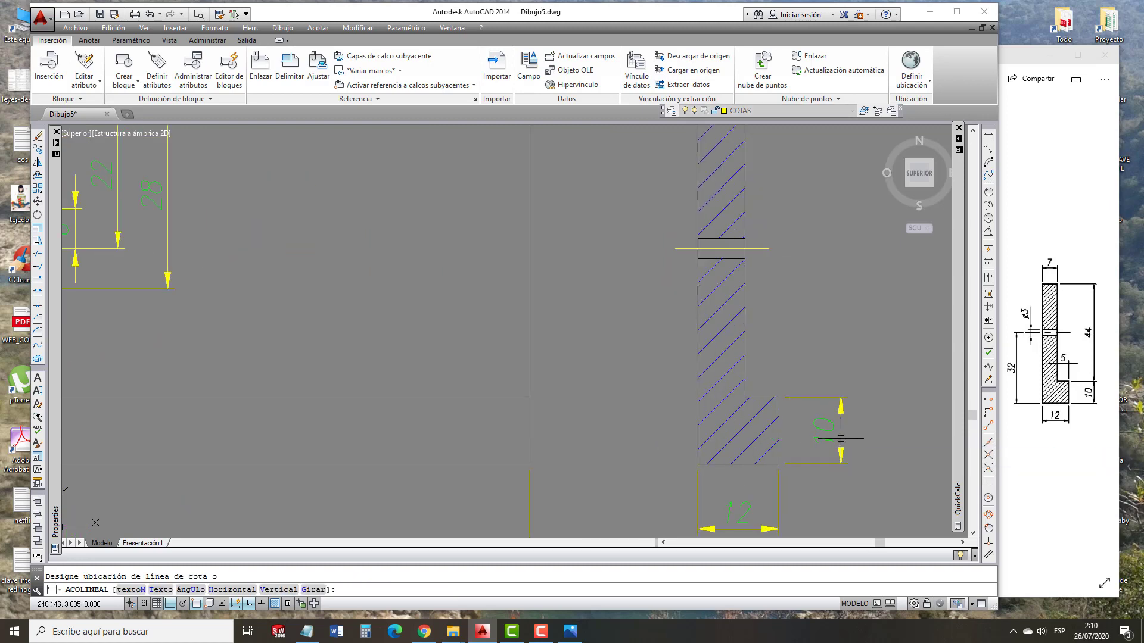
Dimension the section view's height from the foot's upper edge to the top, aligned with the foot height dimension.
{"action": "key", "text": "Return"}
{"action": "scroll", "coordinate": [774, 414], "scroll_direction": "down", "scroll_amount": 3}
{"action": "left_click", "coordinate": [776, 436]}
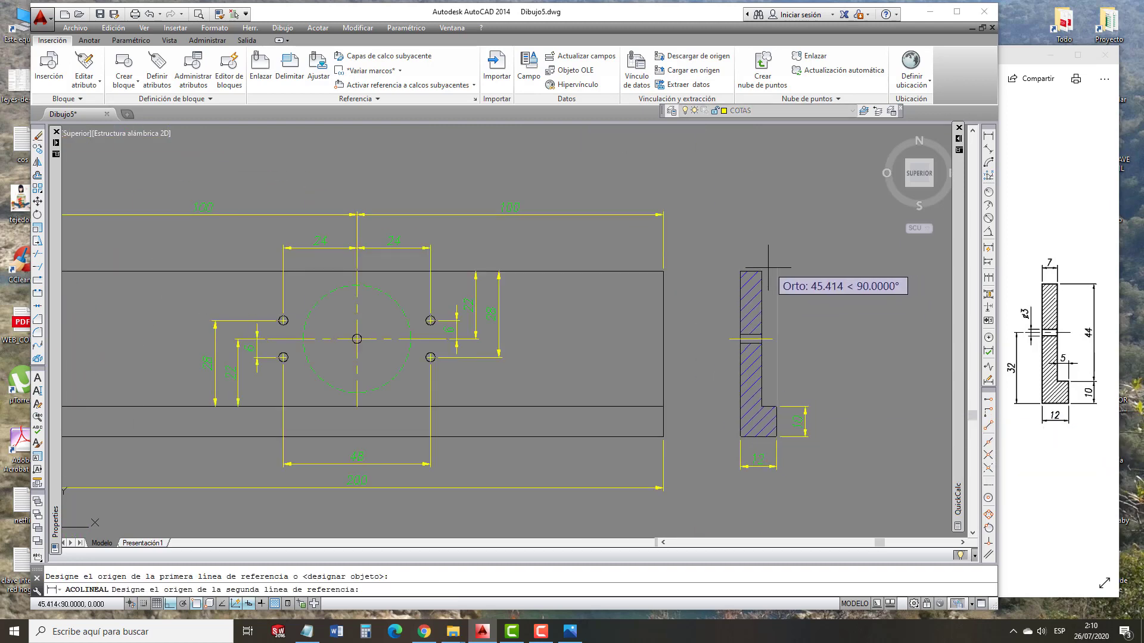
{"action": "left_click", "coordinate": [746, 272]}
{"action": "scroll", "coordinate": [804, 408], "scroll_direction": "up", "scroll_amount": 3}
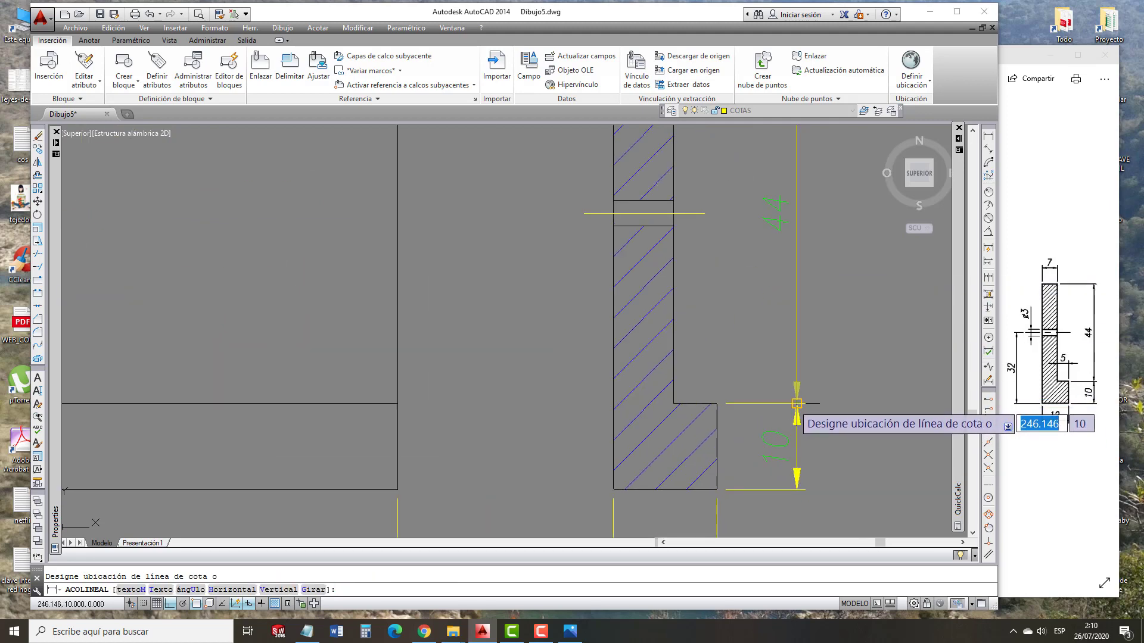
{"action": "left_click", "coordinate": [797, 403]}
{"action": "scroll", "coordinate": [751, 396], "scroll_direction": "down", "scroll_amount": 3}
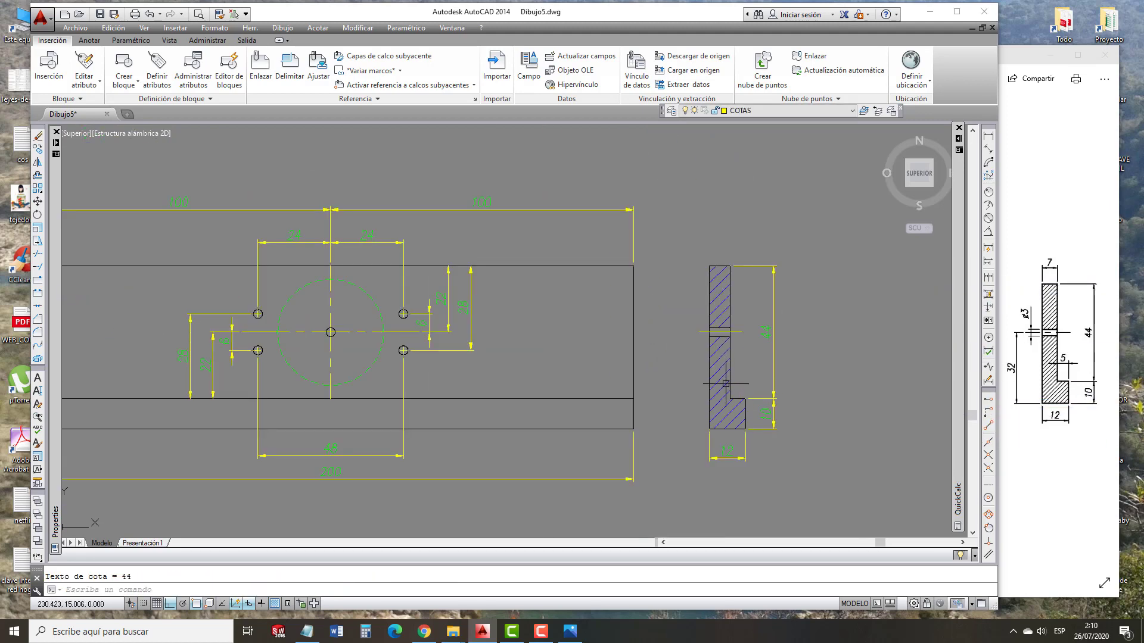
{"action": "scroll", "coordinate": [750, 400], "scroll_direction": "down", "scroll_amount": 1}
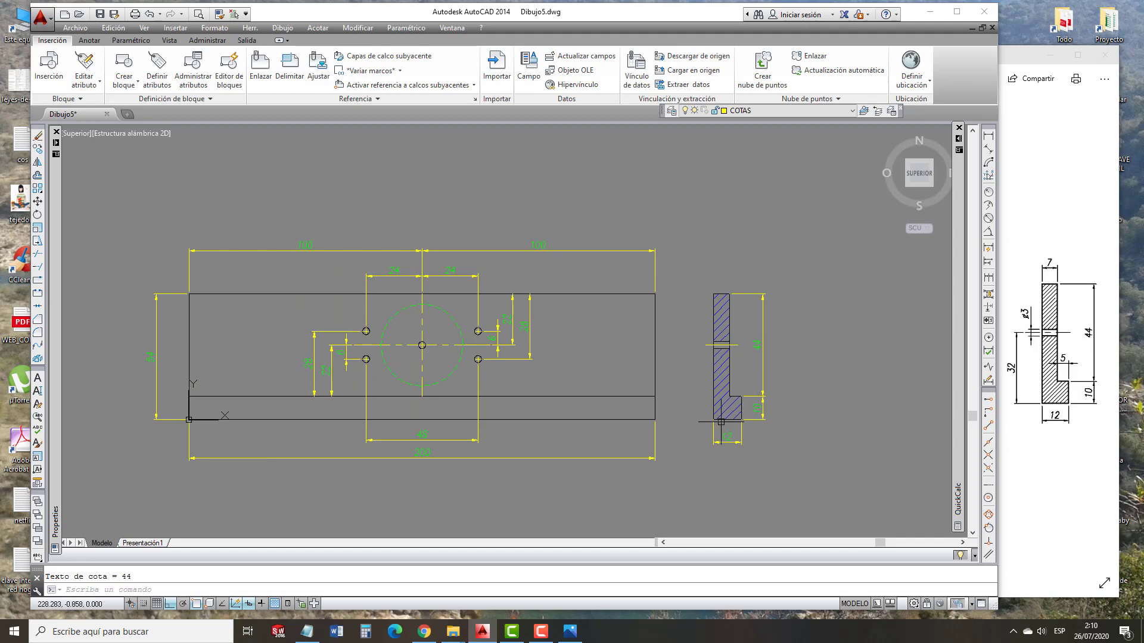
Dimension the height of the front view's lower strip at its right end.
{"action": "key", "text": "Return"}
{"action": "scroll", "coordinate": [655, 423], "scroll_direction": "up", "scroll_amount": 3}
{"action": "left_click", "coordinate": [656, 420]}
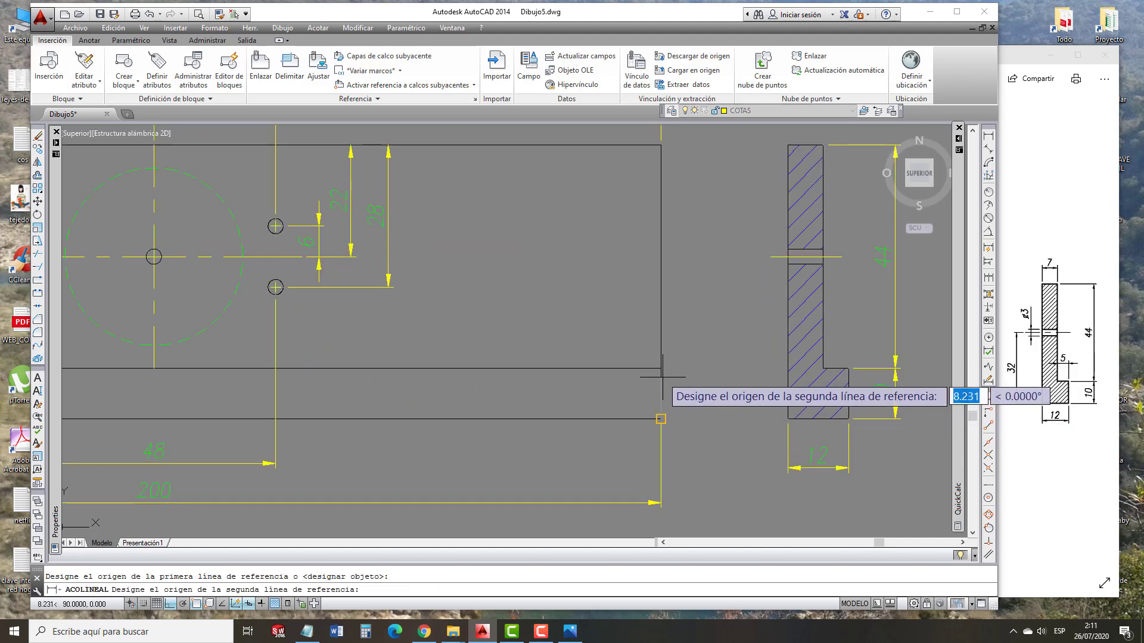
{"action": "left_click", "coordinate": [661, 368]}
{"action": "left_click", "coordinate": [708, 392]}
{"action": "scroll", "coordinate": [665, 398], "scroll_direction": "down", "scroll_amount": 2}
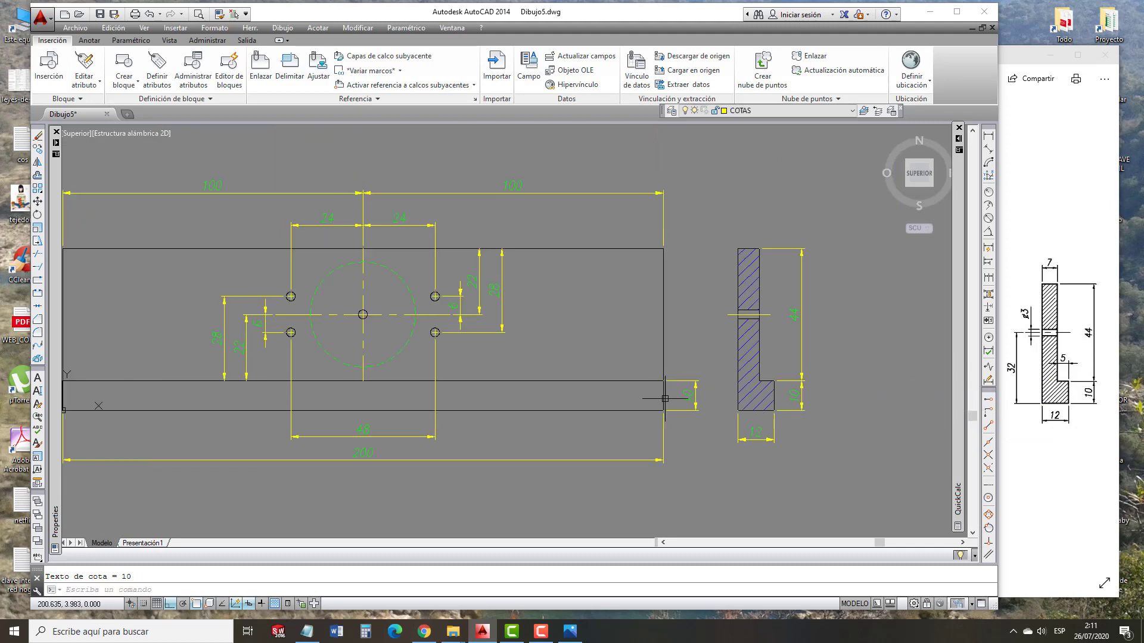
Dimension the height of the through hole in the section view, placing the dimension to the left of the section.
{"action": "scroll", "coordinate": [665, 398], "scroll_direction": "down", "scroll_amount": 1}
{"action": "key", "text": "Return"}
{"action": "scroll", "coordinate": [718, 347], "scroll_direction": "up", "scroll_amount": 2}
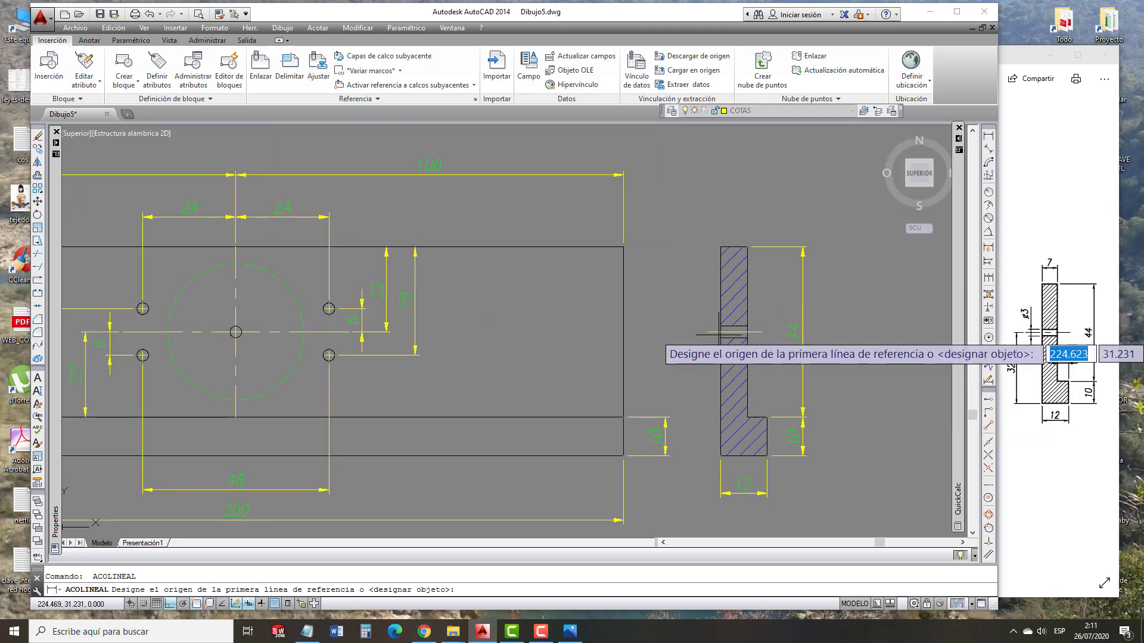
{"action": "left_click", "coordinate": [720, 338]}
{"action": "left_click", "coordinate": [720, 325]}
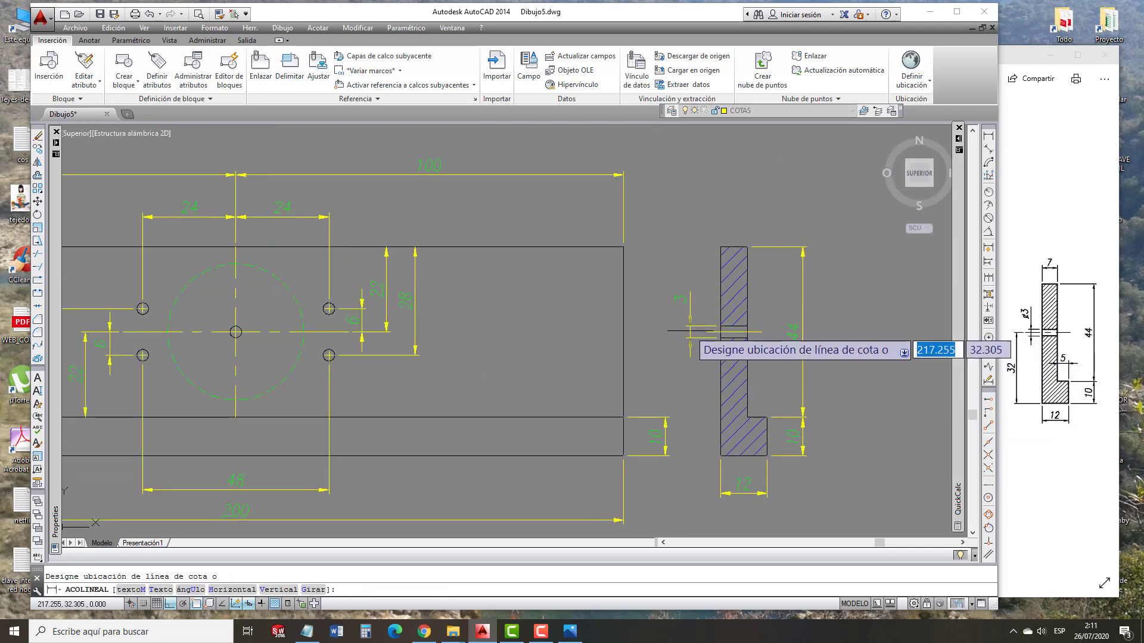
{"action": "left_click", "coordinate": [690, 334]}
Apply the dimension style with the diameter symbol to the section view's hole dimension.
{"action": "scroll", "coordinate": [709, 335], "scroll_direction": "down", "scroll_amount": 1}
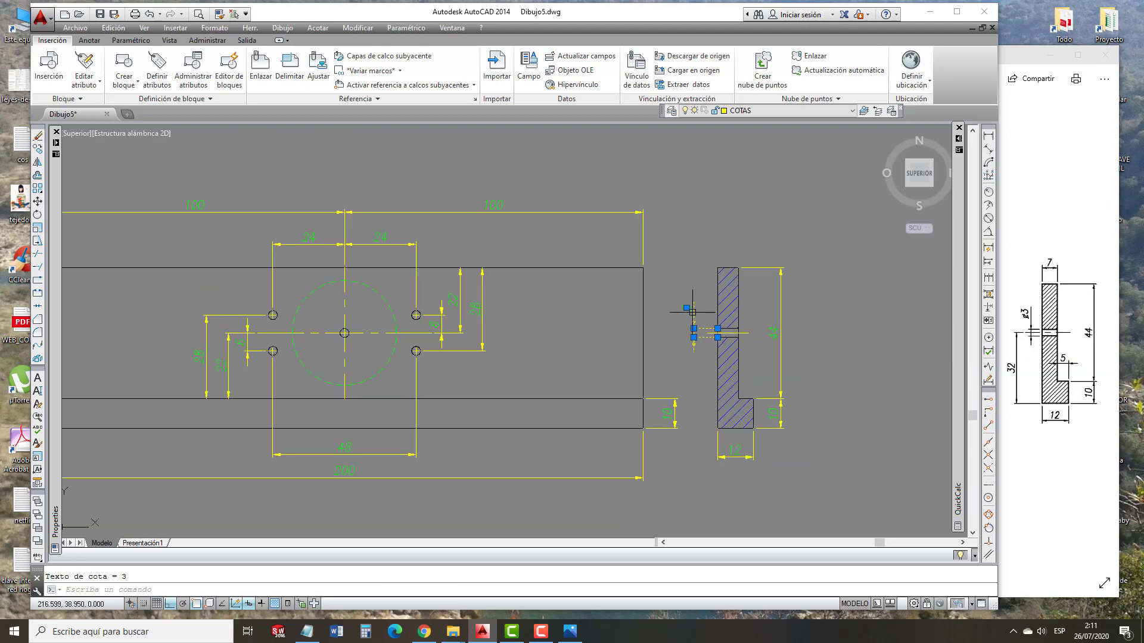
{"action": "right_click", "coordinate": [695, 313]}
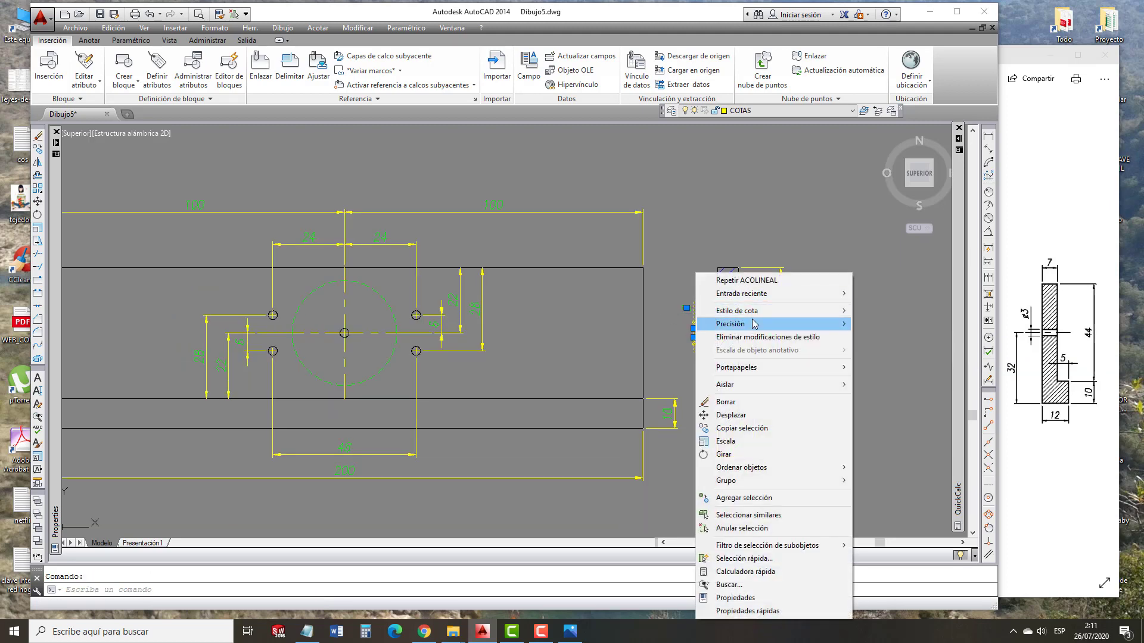
{"action": "mouse_move", "coordinate": [753, 312]}
{"action": "left_click", "coordinate": [888, 341]}
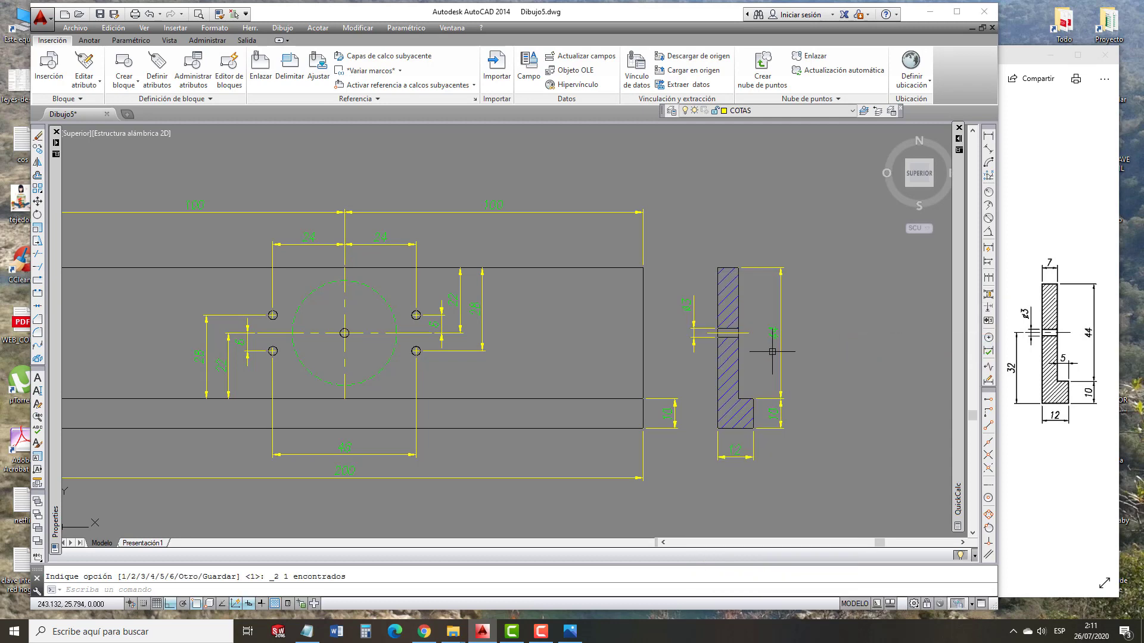
Dimension the diameter of the lower-right small hole in the front view, placing the text diagonally below and to its right.
{"action": "type", "text": "ad"}
{"action": "key", "text": "Return"}
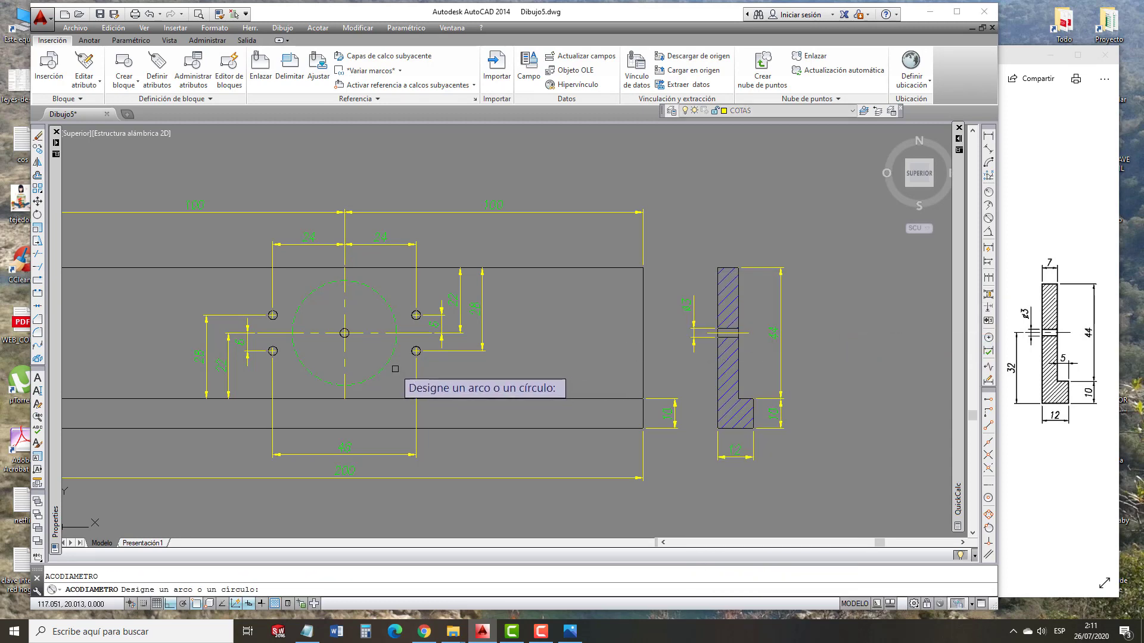
{"action": "scroll", "coordinate": [413, 362], "scroll_direction": "up", "scroll_amount": 4}
{"action": "left_click", "coordinate": [429, 337]}
{"action": "left_click", "coordinate": [450, 362]}
{"action": "scroll", "coordinate": [450, 361], "scroll_direction": "down", "scroll_amount": 4}
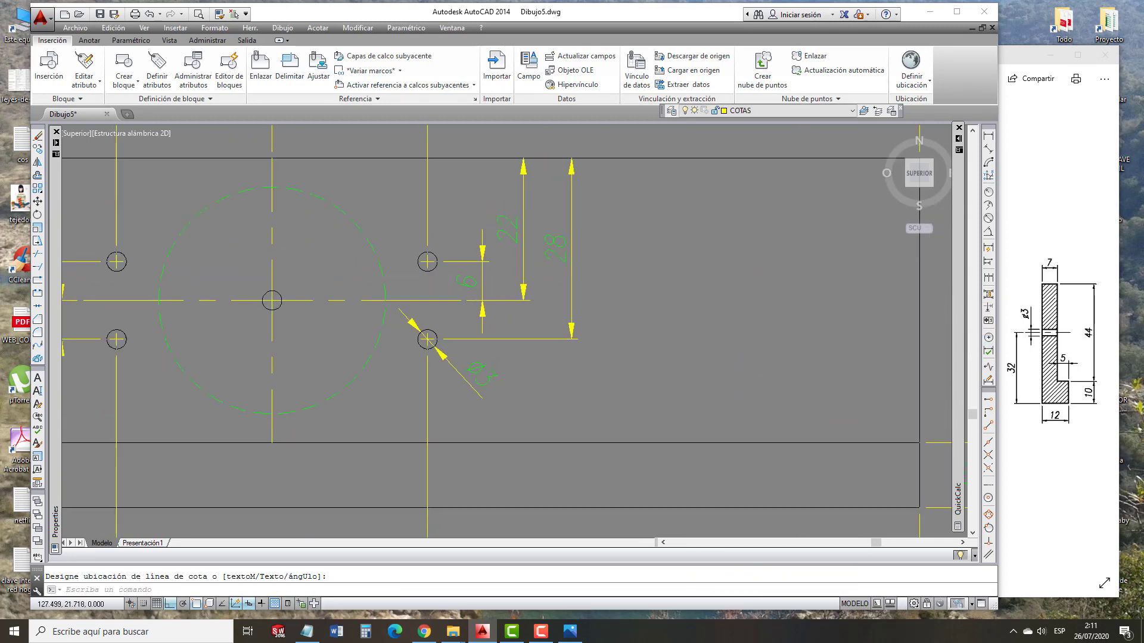
Dimension the diameter of the upper-right small hole, placing the text diagonally above and to its right.
{"action": "scroll", "coordinate": [459, 307], "scroll_direction": "up", "scroll_amount": 3}
{"action": "key", "text": "Return"}
{"action": "left_click", "coordinate": [434, 298]}
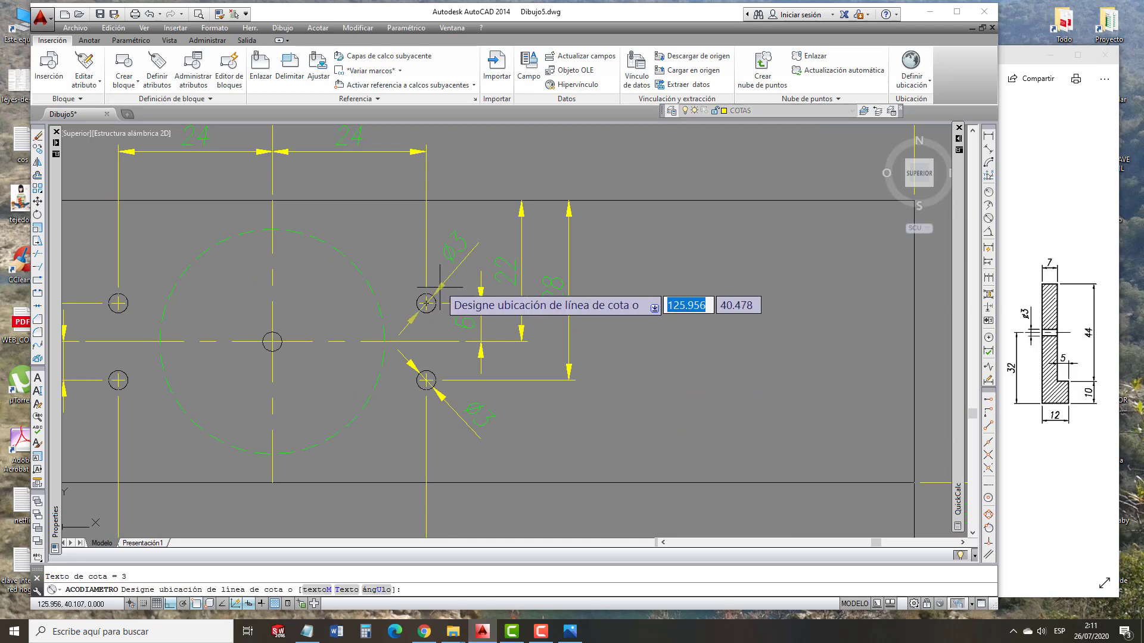
{"action": "left_click", "coordinate": [448, 278]}
Move the 6, 22 and 28 dimensions on the right of the circle slightly right to clear the diameter dimensions.
{"action": "left_click", "coordinate": [594, 388]}
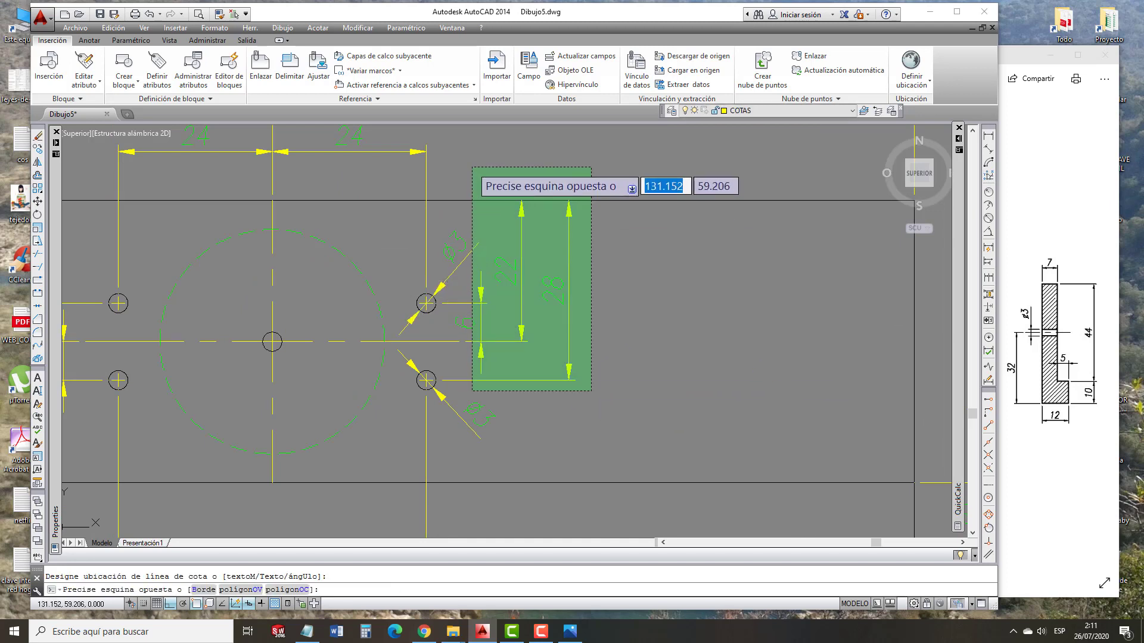
{"action": "left_click", "coordinate": [476, 171]}
{"action": "key", "text": "Return"}
{"action": "left_click", "coordinate": [489, 162]}
{"action": "left_click", "coordinate": [513, 159]}
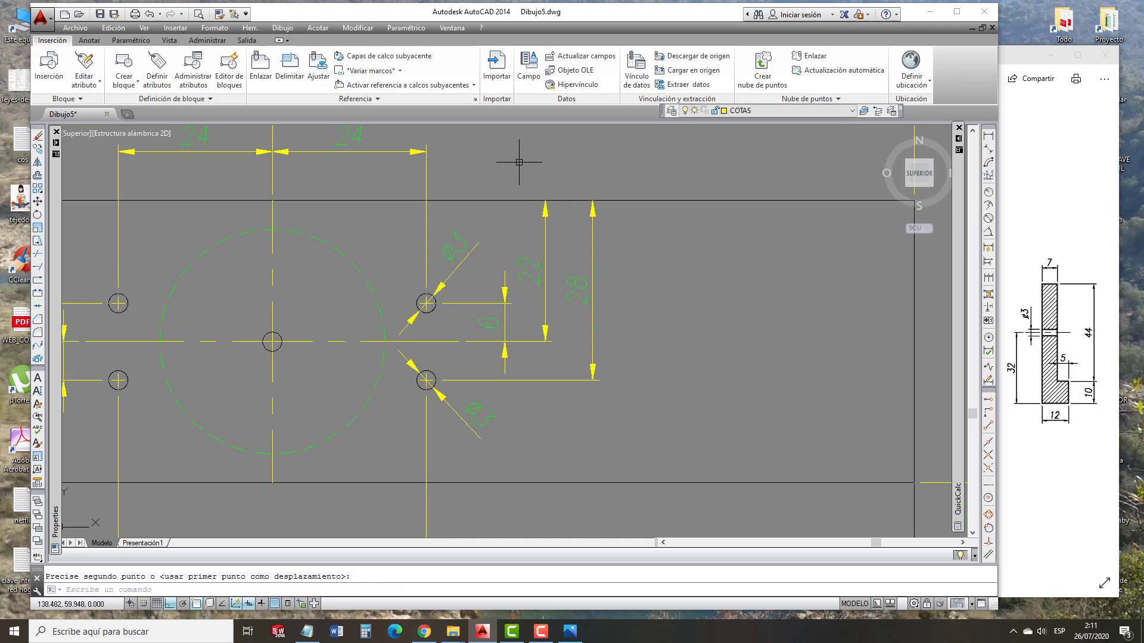
Move the 6, 22 and 28 dimensions on the left of the circle slightly further left.
{"action": "scroll", "coordinate": [519, 170], "scroll_direction": "down", "scroll_amount": 3}
{"action": "middle_click_drag", "start_coordinate": [466, 306], "coordinate": [543, 372]}
{"action": "scroll", "coordinate": [566, 368], "scroll_direction": "up", "scroll_amount": 2}
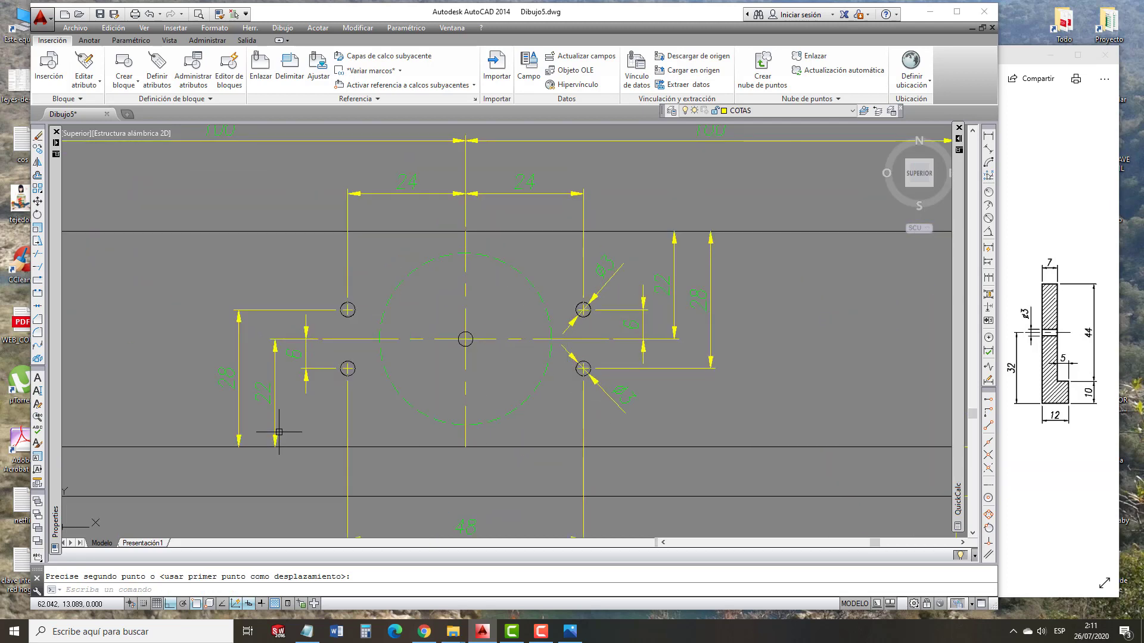
{"action": "left_click", "coordinate": [316, 478]}
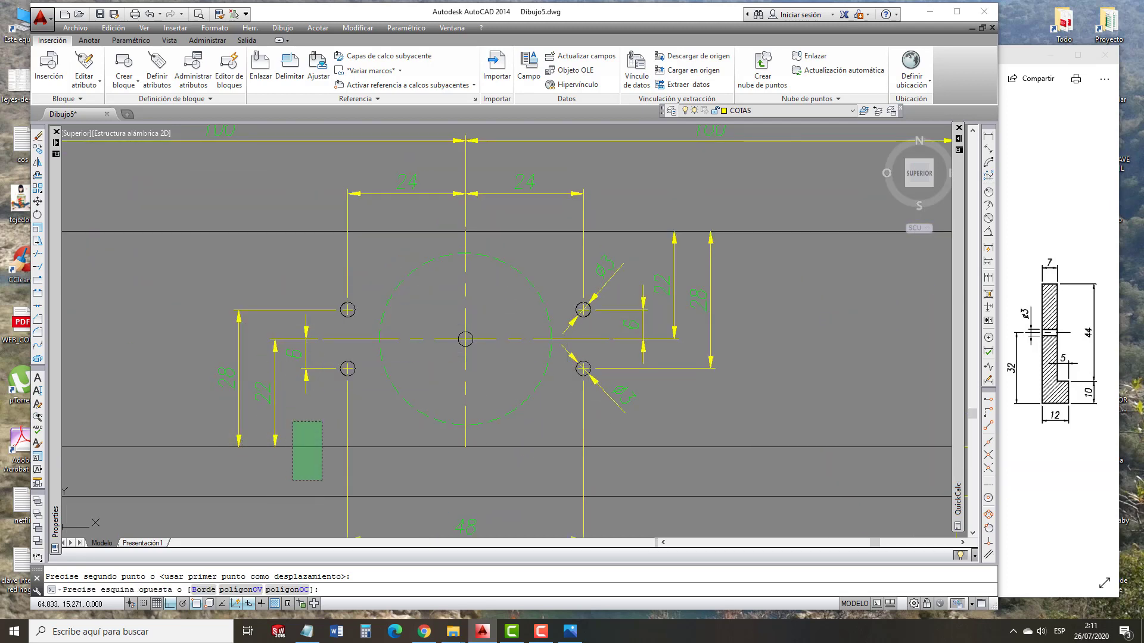
{"action": "key", "text": "Escape"}
{"action": "left_click", "coordinate": [317, 479]}
{"action": "left_click", "coordinate": [220, 274]}
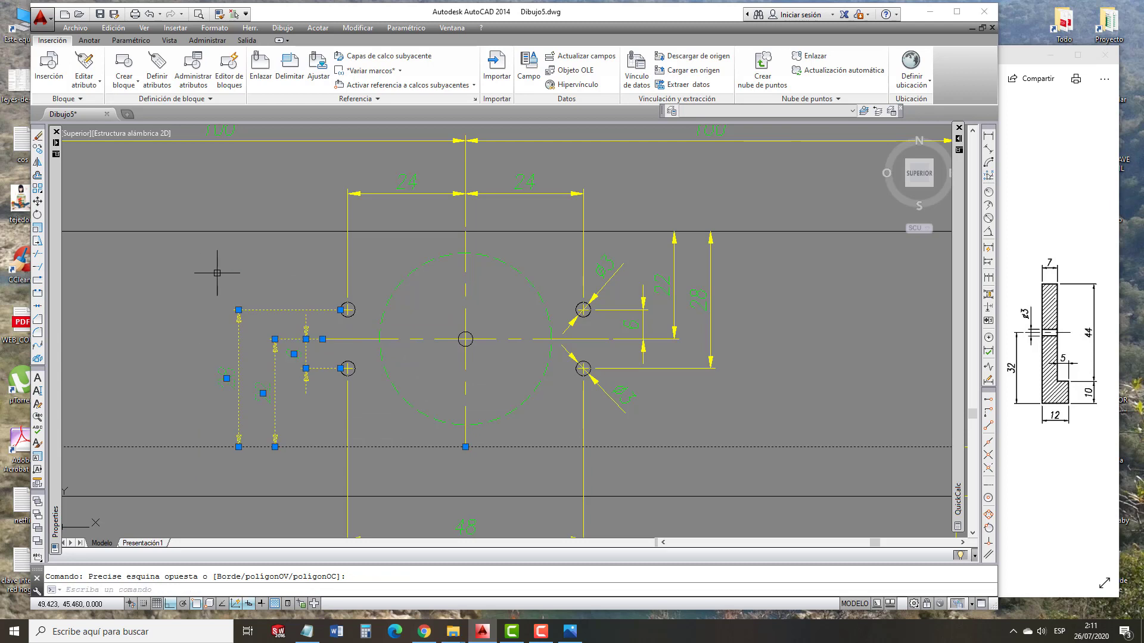
{"action": "key", "text": "Return"}
{"action": "left_click", "coordinate": [222, 273]}
{"action": "left_click", "coordinate": [214, 269]}
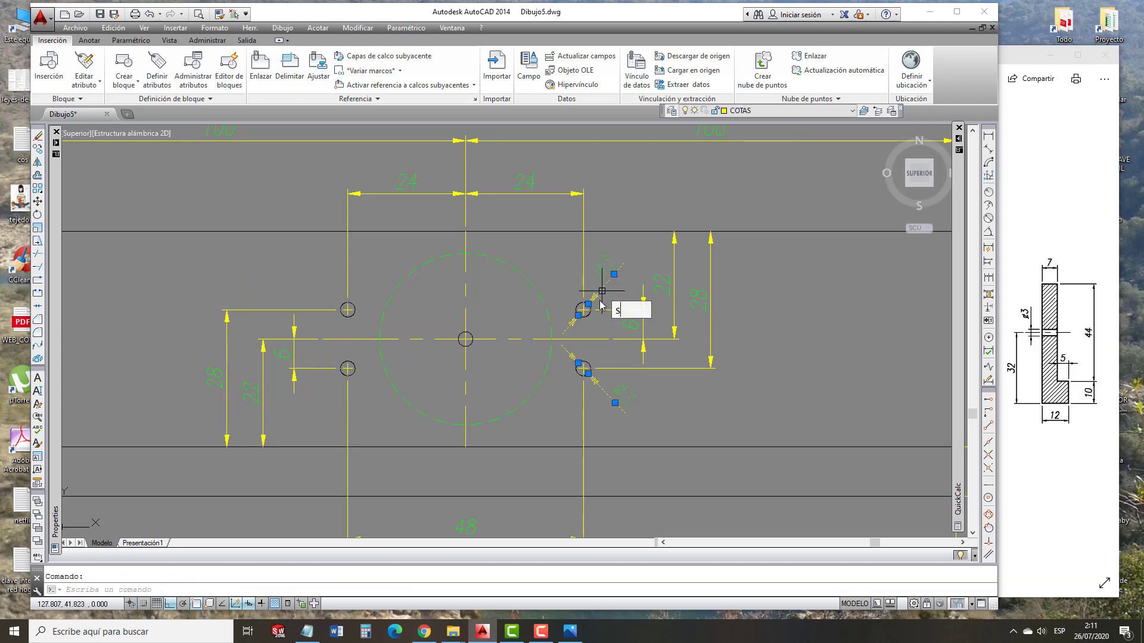
Mirror the two hole diameter dimensions about the vertical centerline onto the left holes, keeping the originals.
{"action": "type", "text": "i"}
{"action": "key", "text": "Return"}
{"action": "left_click", "coordinate": [466, 448]}
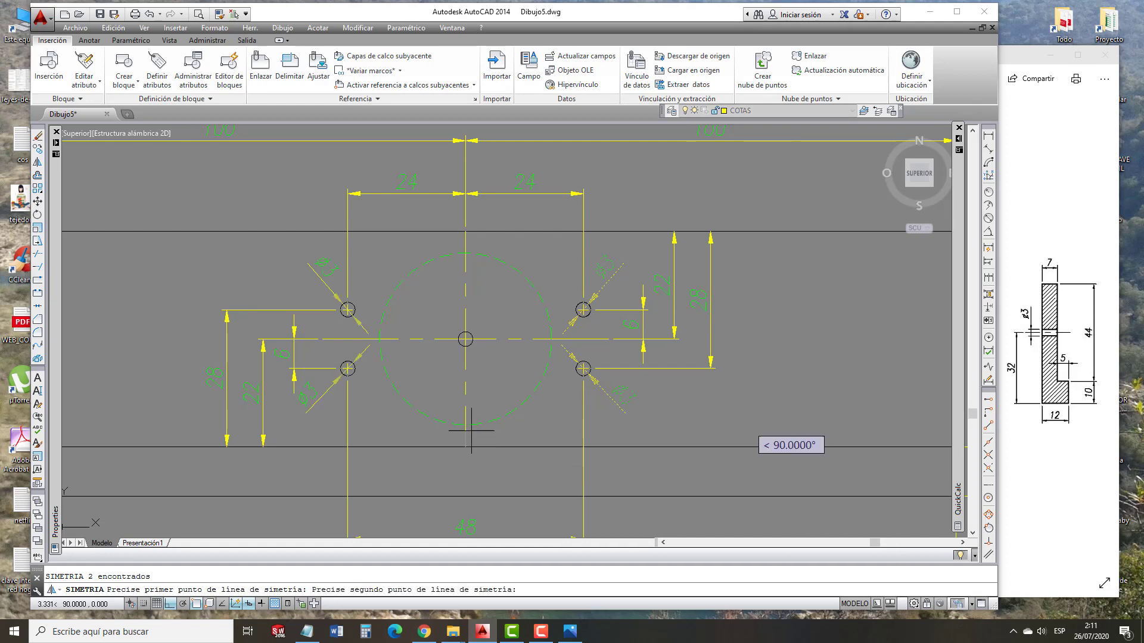
{"action": "left_click", "coordinate": [473, 325]}
{"action": "key", "text": "Return"}
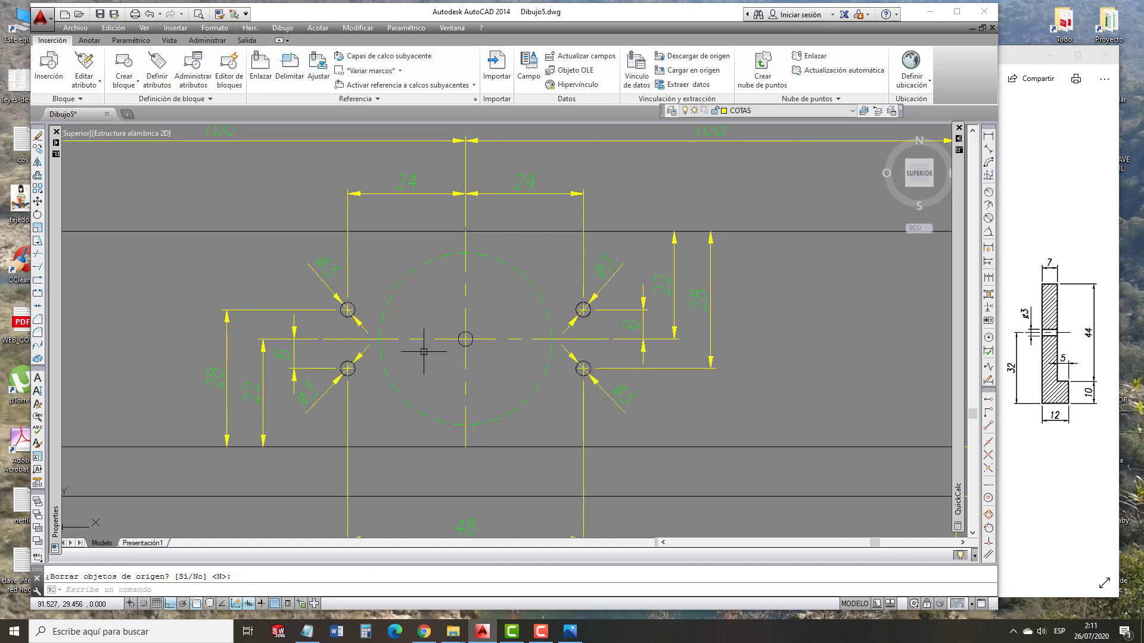
Shift the three left-hand vertical dimensions further left to clear the mirrored diameter dimensions.
{"action": "left_click", "coordinate": [296, 488]}
{"action": "left_click", "coordinate": [213, 276]}
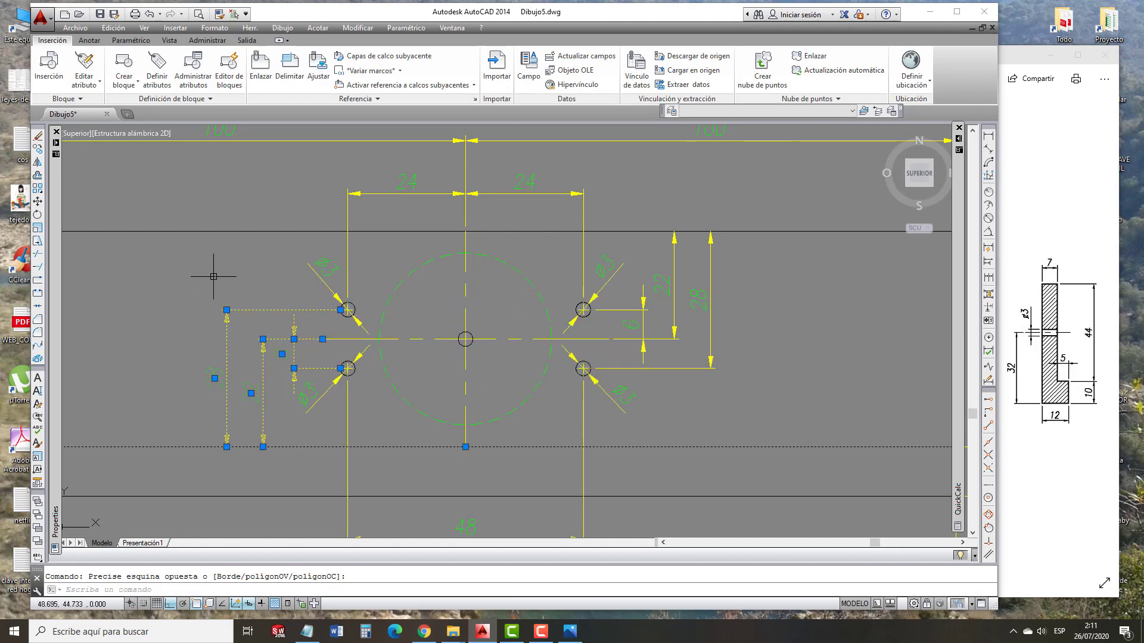
{"action": "type", "text": "ei"}
{"action": "key", "text": "Return"}
{"action": "left_click", "coordinate": [221, 271]}
{"action": "left_click", "coordinate": [208, 270]}
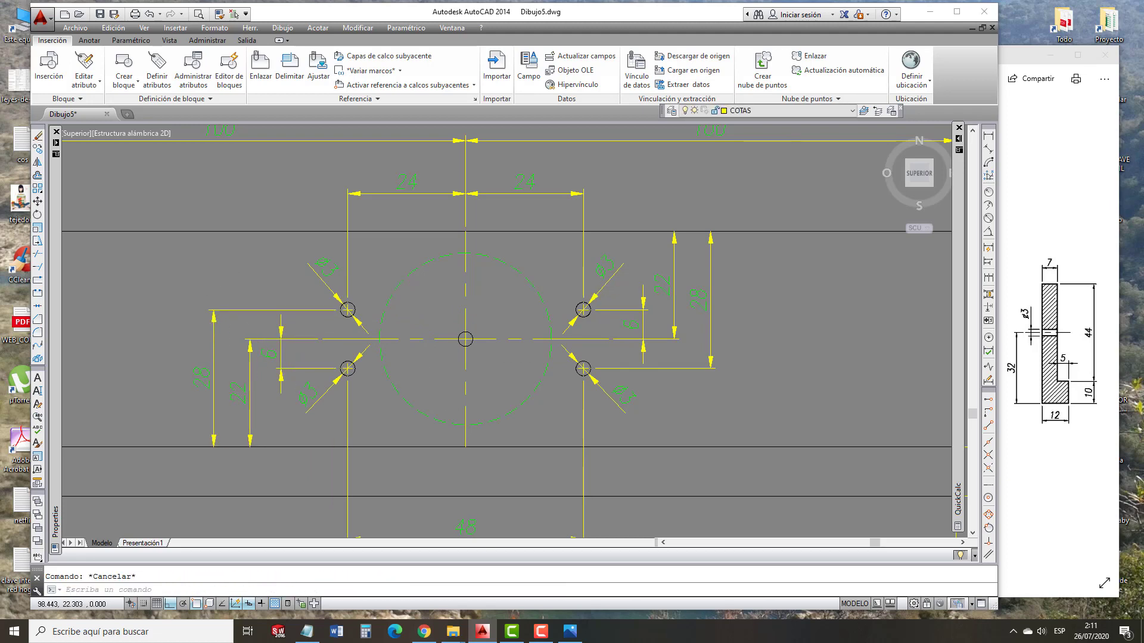
Shift the three right-hand vertical dimensions slightly further right, away from the hole diameter dimensions.
{"action": "scroll", "coordinate": [465, 340], "scroll_direction": "down", "scroll_amount": 5}
{"action": "scroll", "coordinate": [593, 338], "scroll_direction": "up", "scroll_amount": 5}
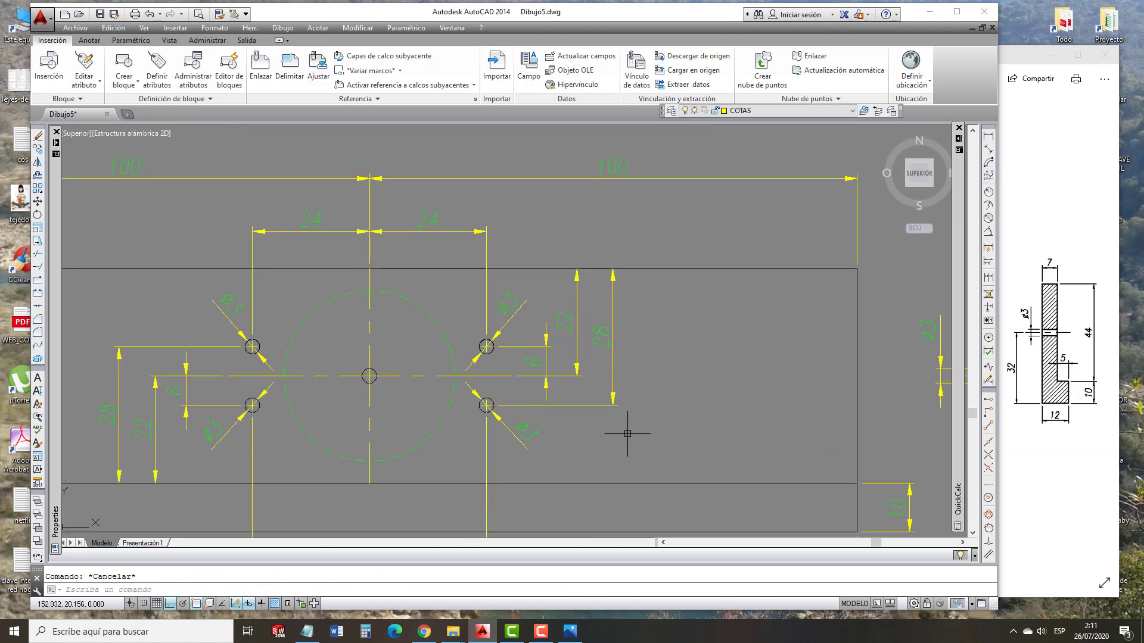
{"action": "left_click", "coordinate": [660, 459]}
{"action": "key", "text": "Escape"}
{"action": "left_click", "coordinate": [635, 417]}
{"action": "left_click", "coordinate": [539, 236]}
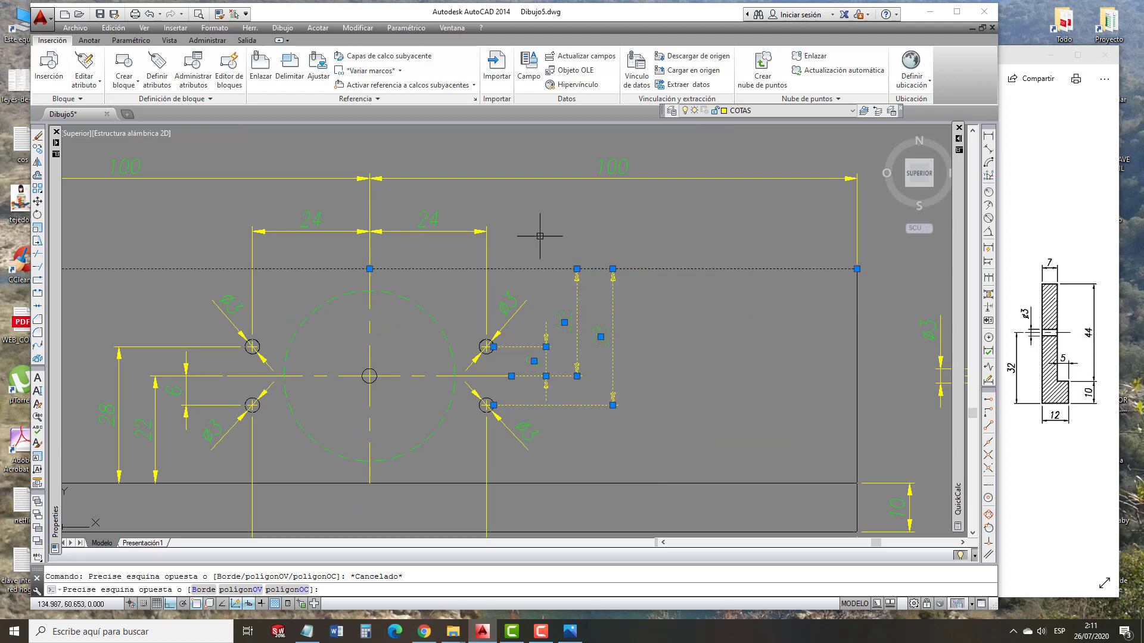
{"action": "type", "text": "ei"}
{"action": "key", "text": "Return"}
{"action": "left_click", "coordinate": [554, 246]}
{"action": "left_click", "coordinate": [560, 245]}
{"action": "key", "text": "Escape"}
Check the template's dimensions in the reference image Plantilla.jpg, and return to the AutoCAD drawing.
{"action": "scroll", "coordinate": [534, 296], "scroll_direction": "down", "scroll_amount": 4}
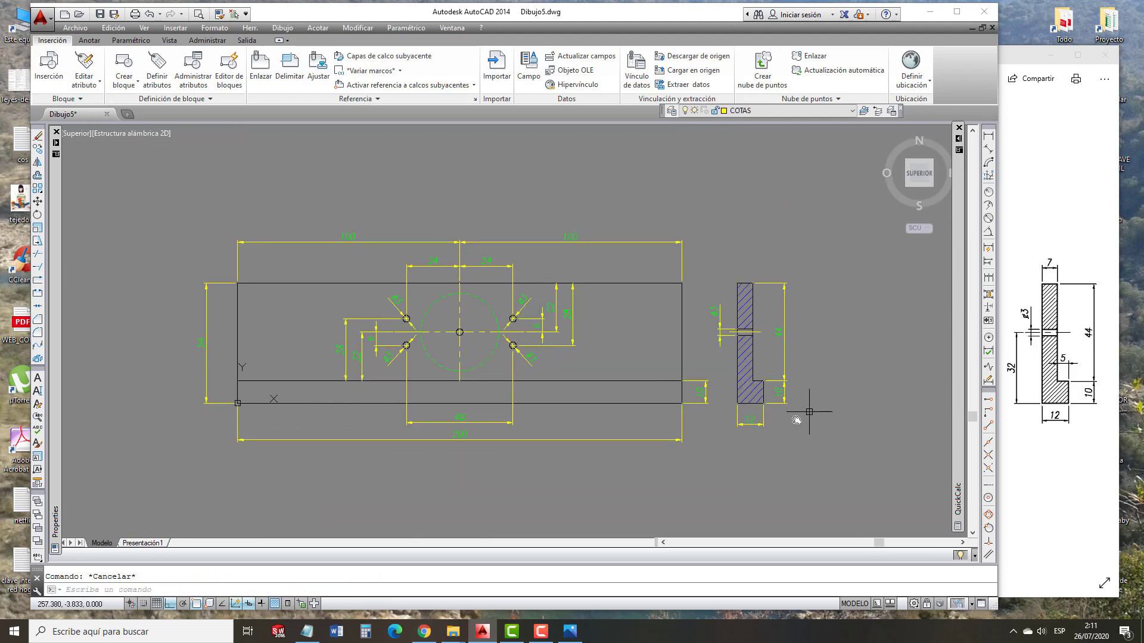
{"action": "left_click", "coordinate": [1027, 408]}
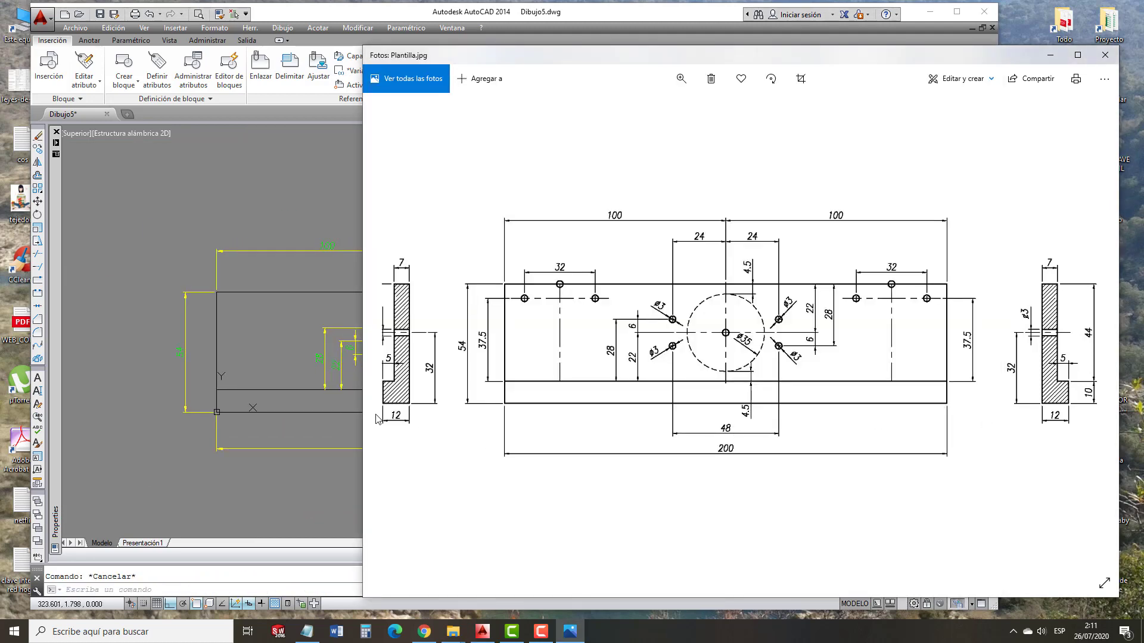
{"action": "left_click", "coordinate": [313, 486]}
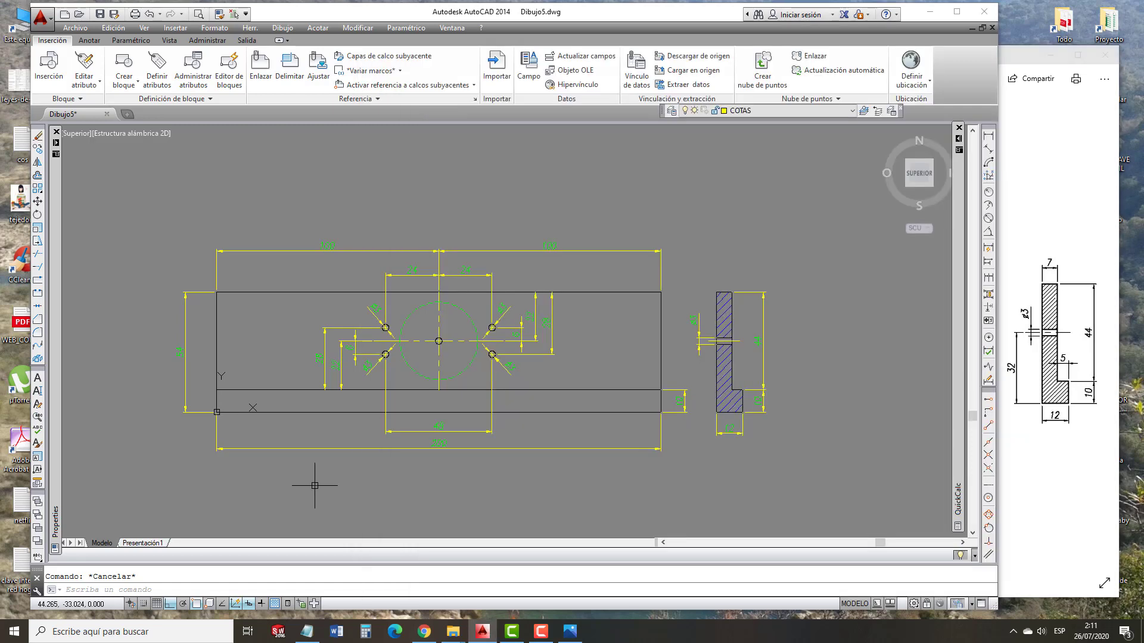
Move the section view with all its dimensions horizontally further right, away from the front view.
{"action": "middle_click_drag", "start_coordinate": [770, 443], "coordinate": [764, 454]}
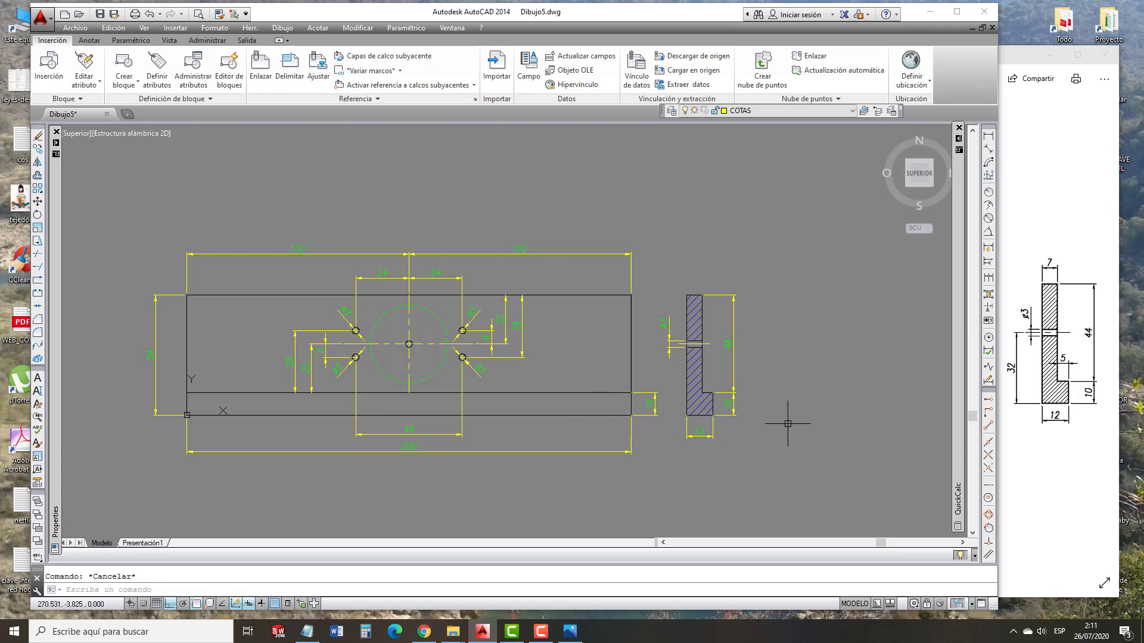
{"action": "left_click", "coordinate": [764, 450]}
{"action": "left_click", "coordinate": [676, 271]}
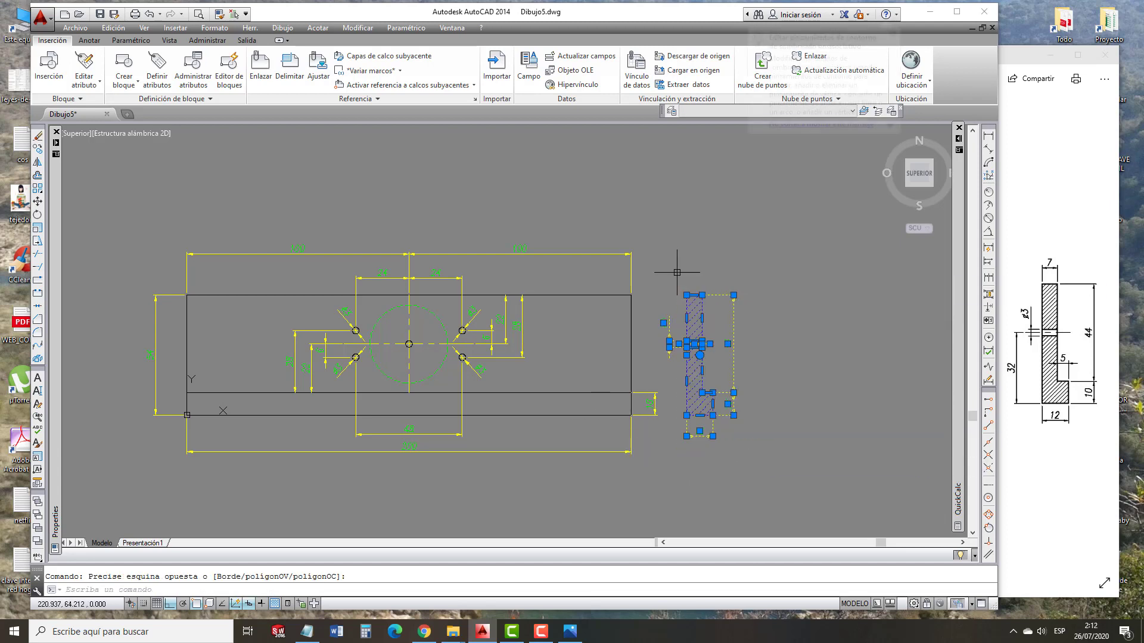
{"action": "type", "text": "d"}
{"action": "key", "text": "Return"}
{"action": "left_click", "coordinate": [670, 267]}
{"action": "left_click", "coordinate": [717, 268]}
Dimension the height from the section view's bottom edge to the hole's centerline, placing the dimension on the left.
{"action": "type", "text": "acl"}
{"action": "key", "text": "Return"}
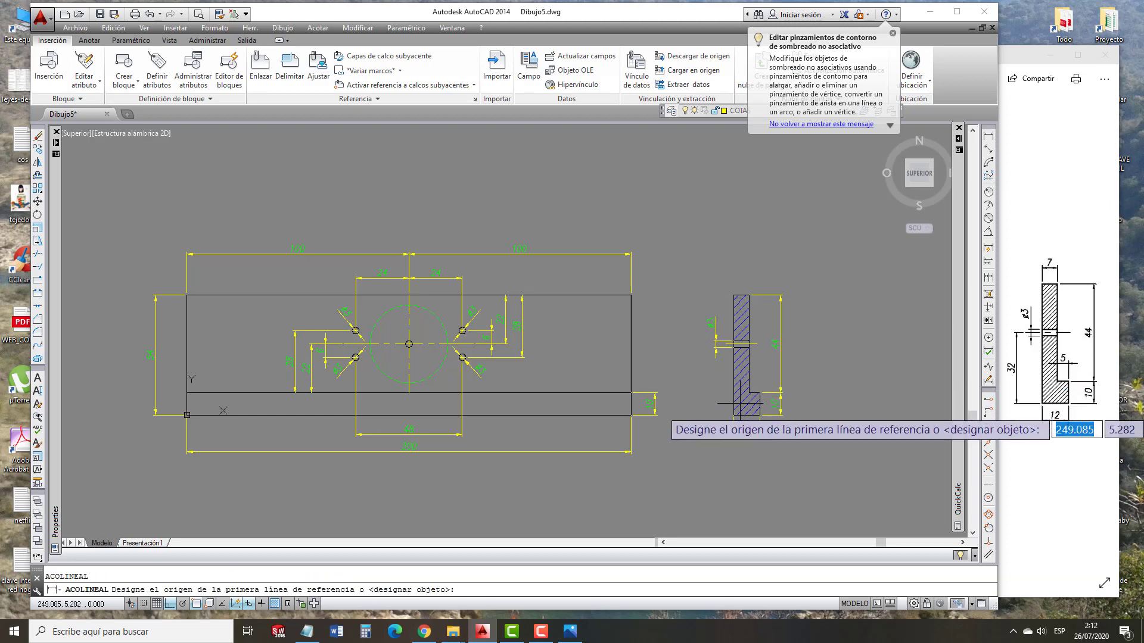
{"action": "scroll", "coordinate": [744, 421], "scroll_direction": "up", "scroll_amount": 2}
{"action": "left_click", "coordinate": [725, 411]}
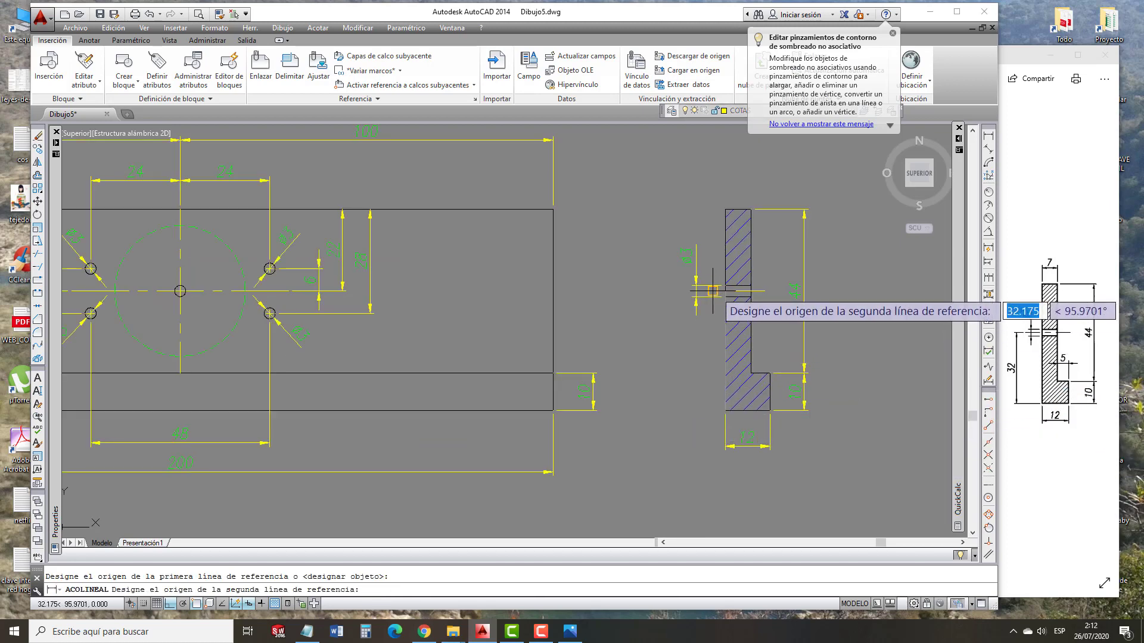
{"action": "left_click", "coordinate": [692, 292]}
{"action": "left_click", "coordinate": [682, 299]}
{"action": "scroll", "coordinate": [682, 300], "scroll_direction": "down", "scroll_amount": 2}
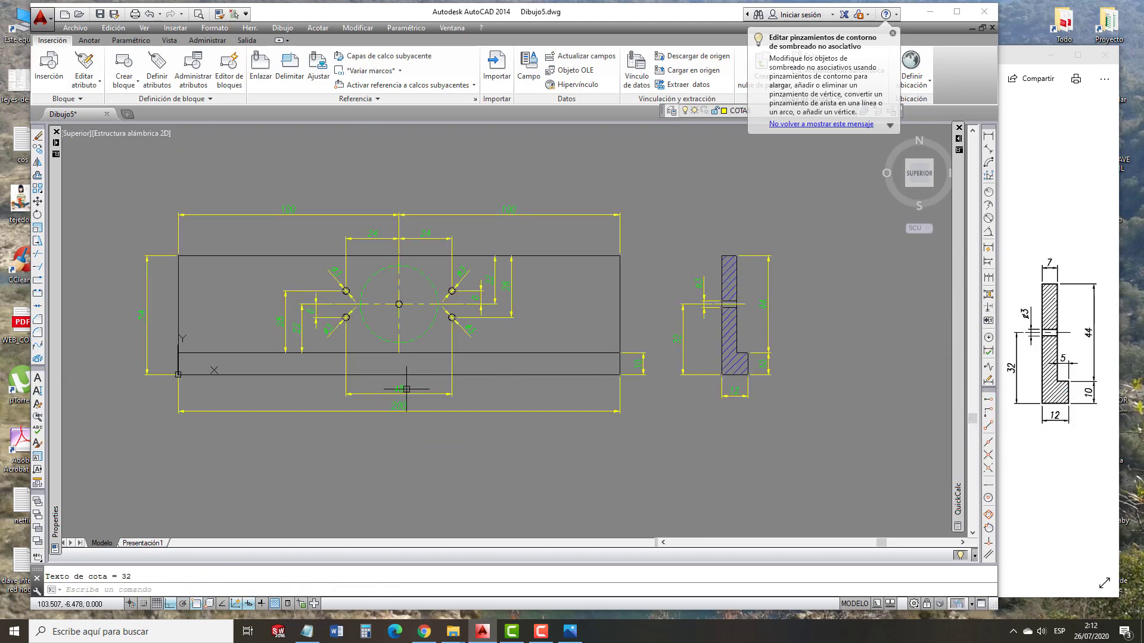
Dimension the height from the front view's lower-left corner to the horizontal centerline, placing it left of the plate.
{"action": "key", "text": "Return"}
{"action": "scroll", "coordinate": [157, 375], "scroll_direction": "up", "scroll_amount": 2}
{"action": "left_click", "coordinate": [190, 376]}
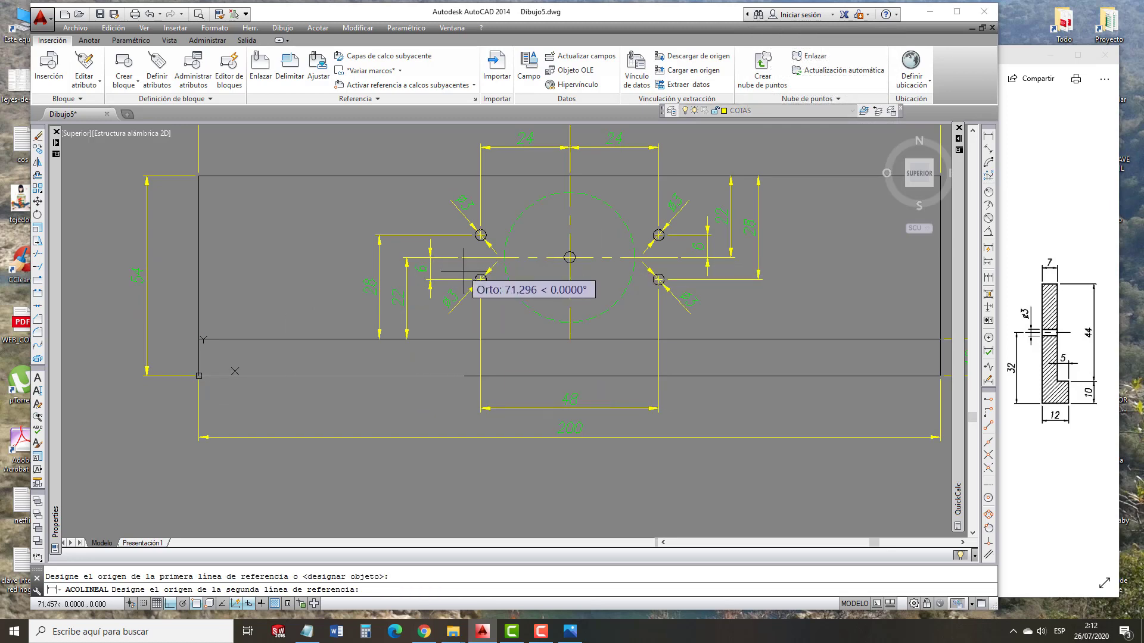
{"action": "scroll", "coordinate": [458, 278], "scroll_direction": "up", "scroll_amount": 2}
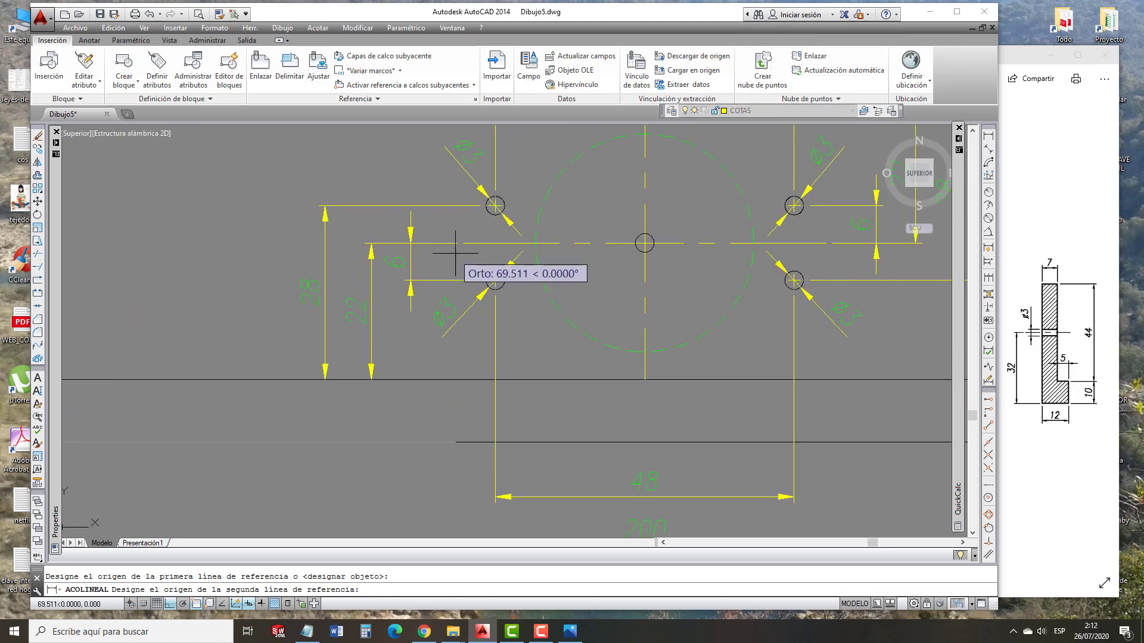
{"action": "left_click", "coordinate": [465, 244]}
{"action": "scroll", "coordinate": [459, 262], "scroll_direction": "down", "scroll_amount": 2}
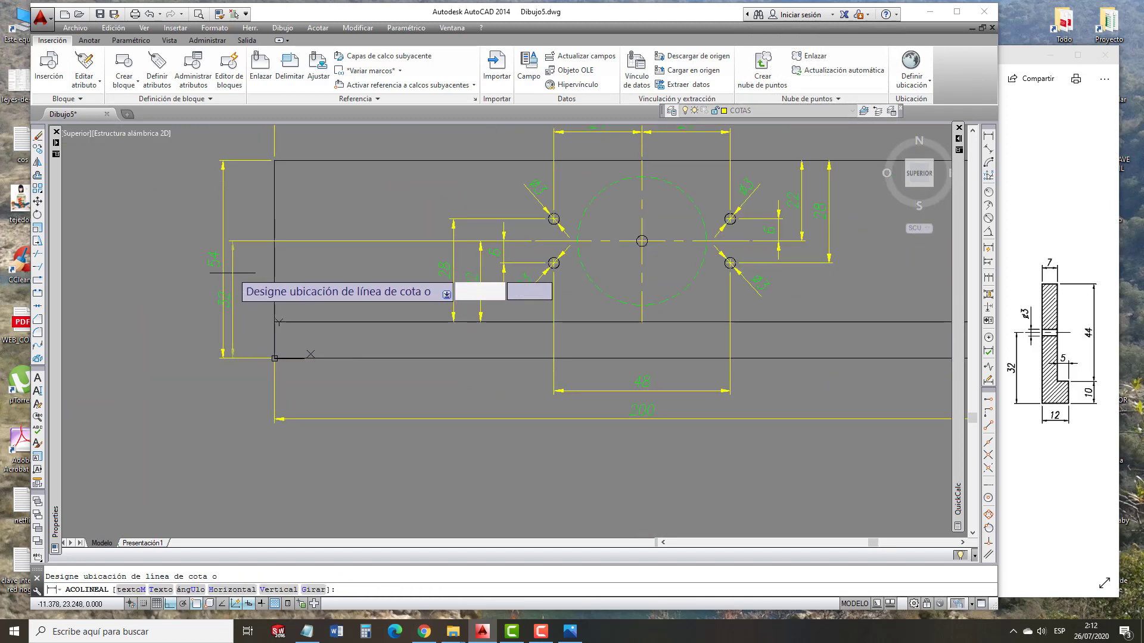
{"action": "left_click", "coordinate": [244, 270]}
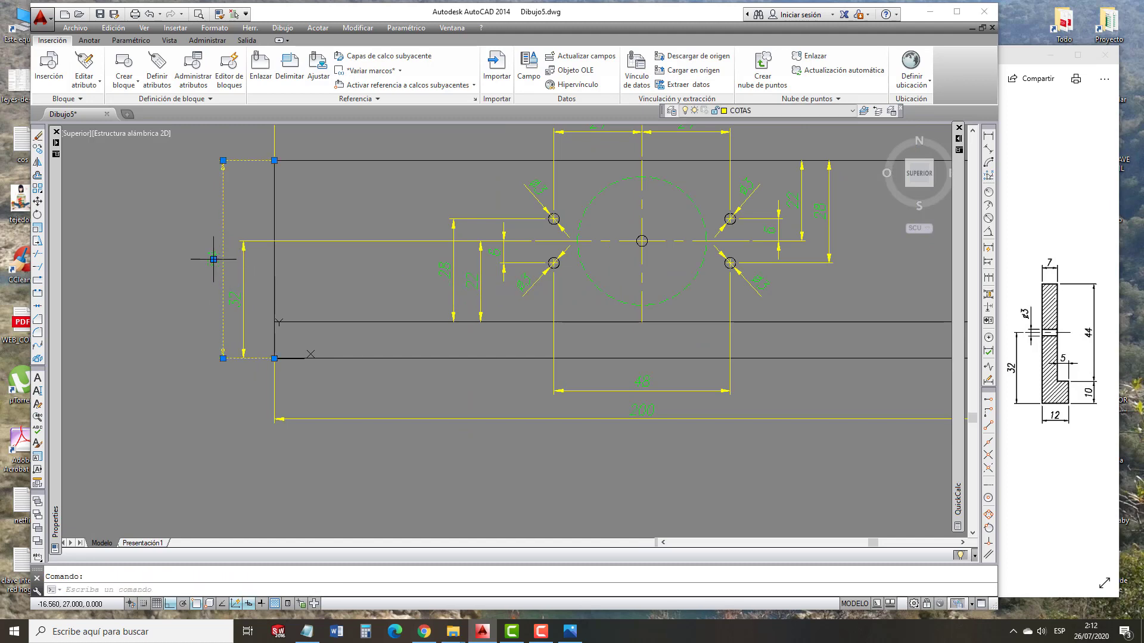
Move the front view's overall height dimension line further left, away from the centerline height dimension.
{"action": "left_click", "coordinate": [213, 259]}
{"action": "left_click", "coordinate": [203, 259]}
{"action": "key", "text": "Escape"}
{"action": "scroll", "coordinate": [294, 282], "scroll_direction": "down", "scroll_amount": 3}
{"action": "scroll", "coordinate": [286, 246], "scroll_direction": "up", "scroll_amount": 3}
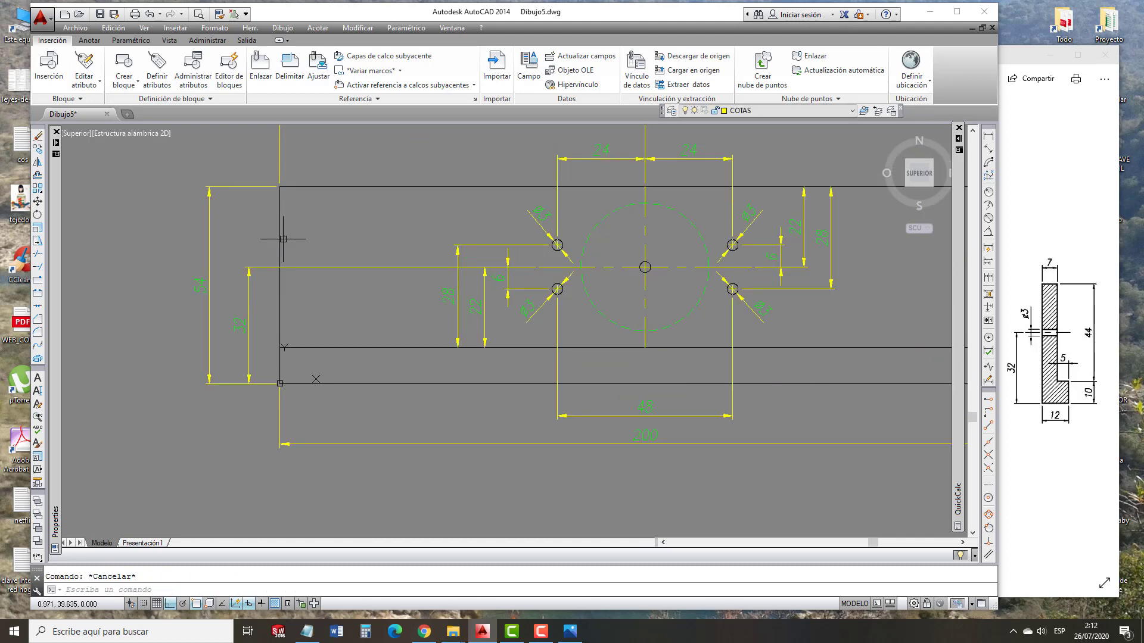
Dimension the height from the front view's upper-left corner to the horizontal centerline, placing it in line with the lower centerline height dimension.
{"action": "key", "text": "Return"}
{"action": "left_click", "coordinate": [280, 187]}
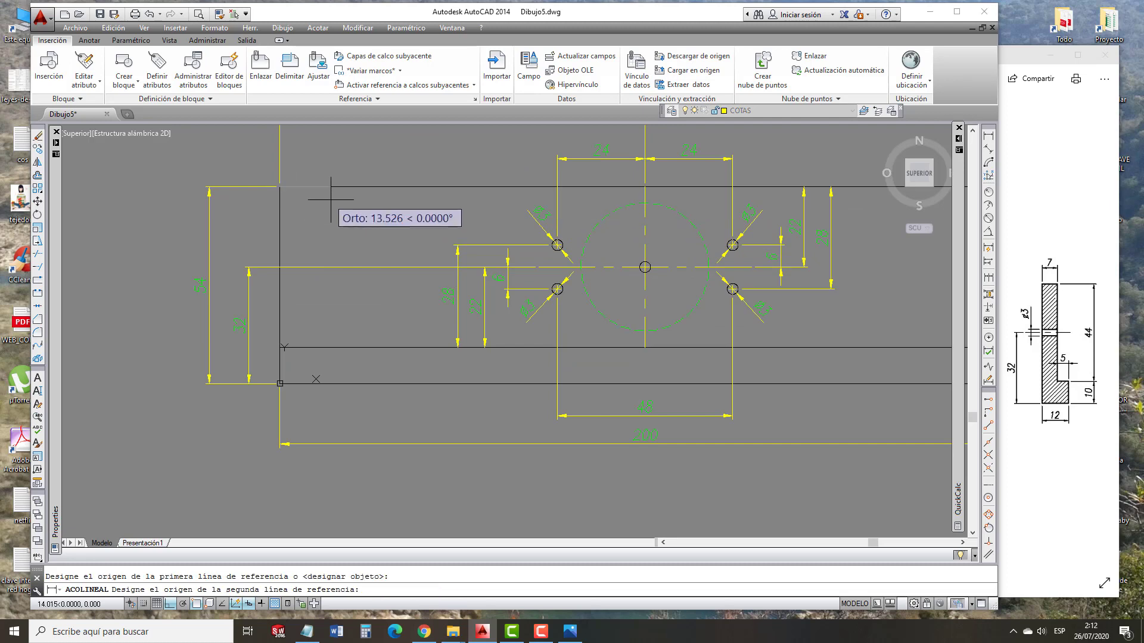
{"action": "scroll", "coordinate": [518, 258], "scroll_direction": "up", "scroll_amount": 1}
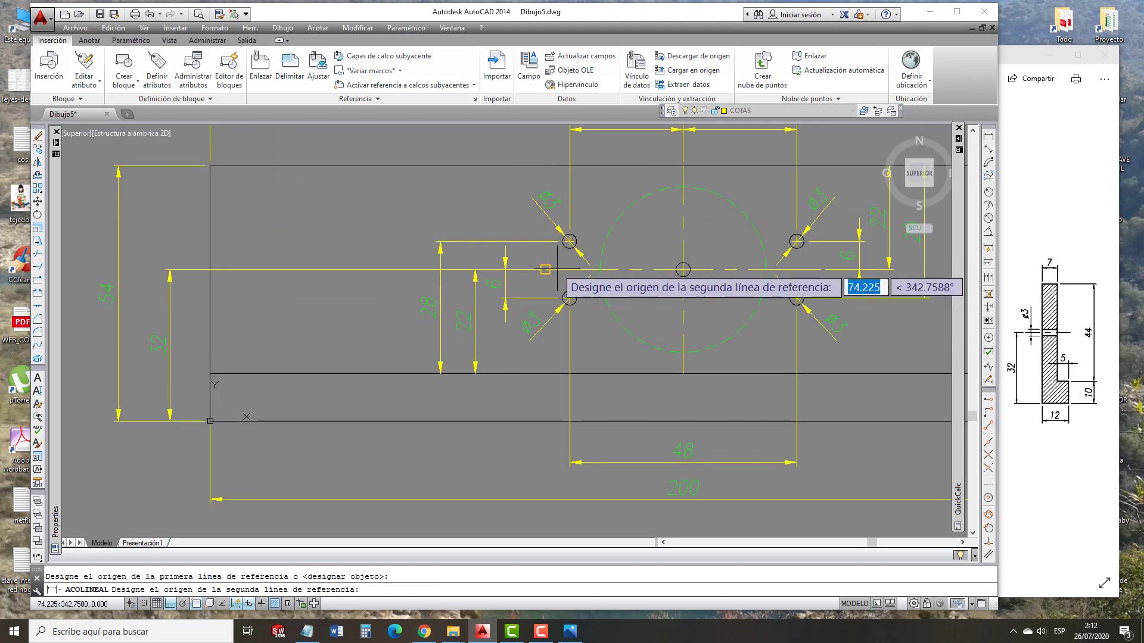
{"action": "left_click", "coordinate": [539, 265]}
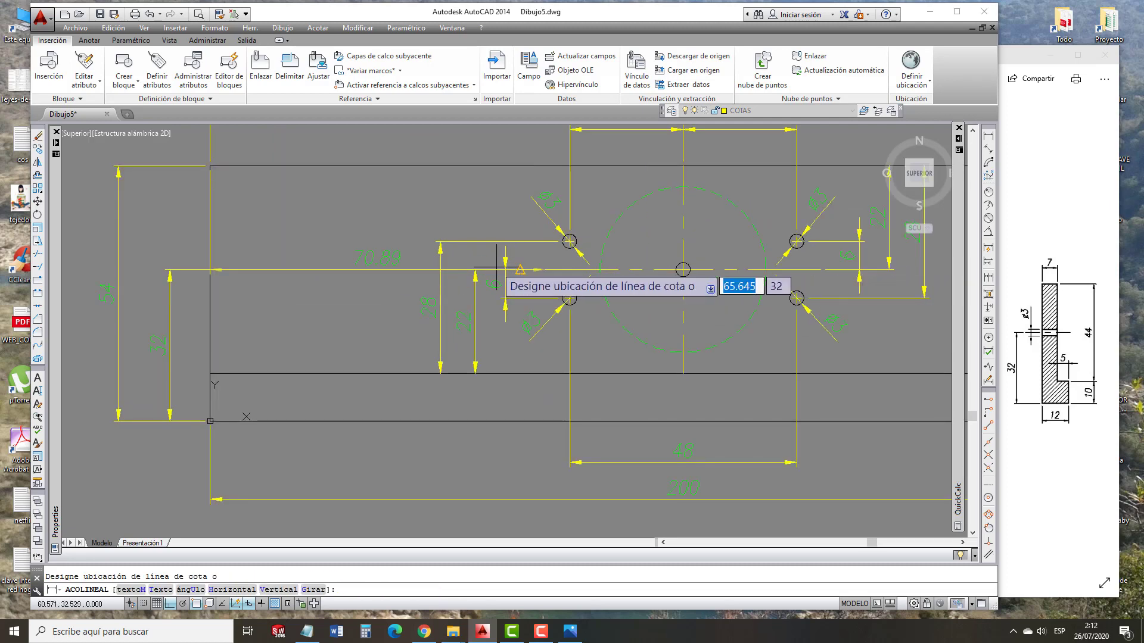
{"action": "left_click", "coordinate": [169, 262]}
{"action": "key", "text": "Escape"}
{"action": "scroll", "coordinate": [244, 273], "scroll_direction": "down", "scroll_amount": 3}
{"action": "scroll", "coordinate": [548, 262], "scroll_direction": "up", "scroll_amount": 1}
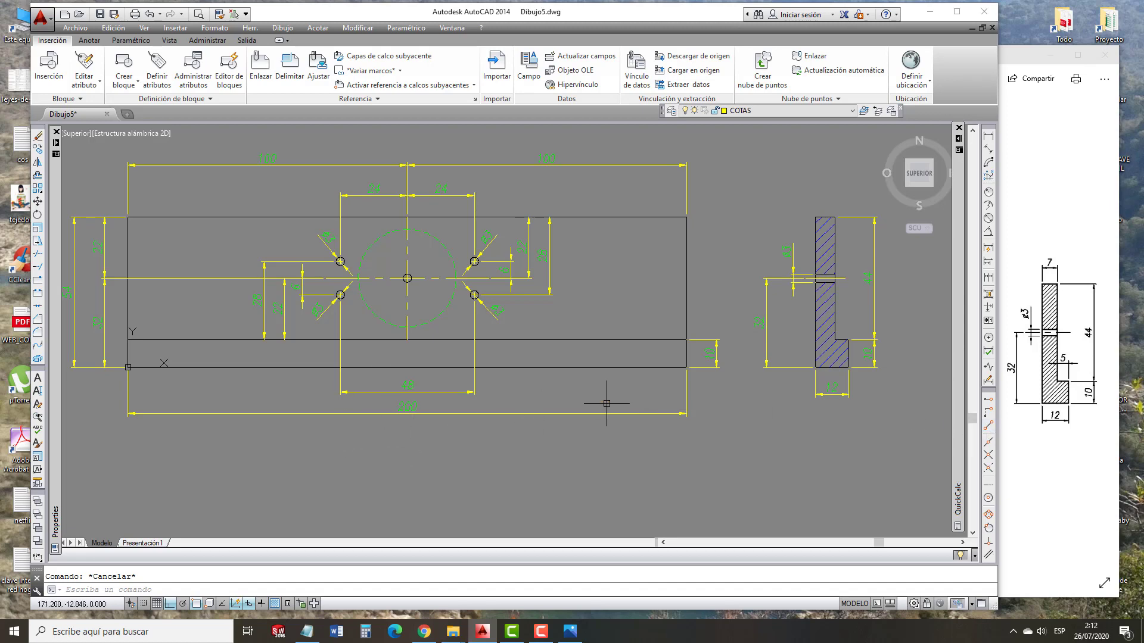
Compare the drawing with the reference image Plantilla.jpg and dimension the section view's top edge width, placing the dimension above it.
{"action": "left_click", "coordinate": [1021, 372]}
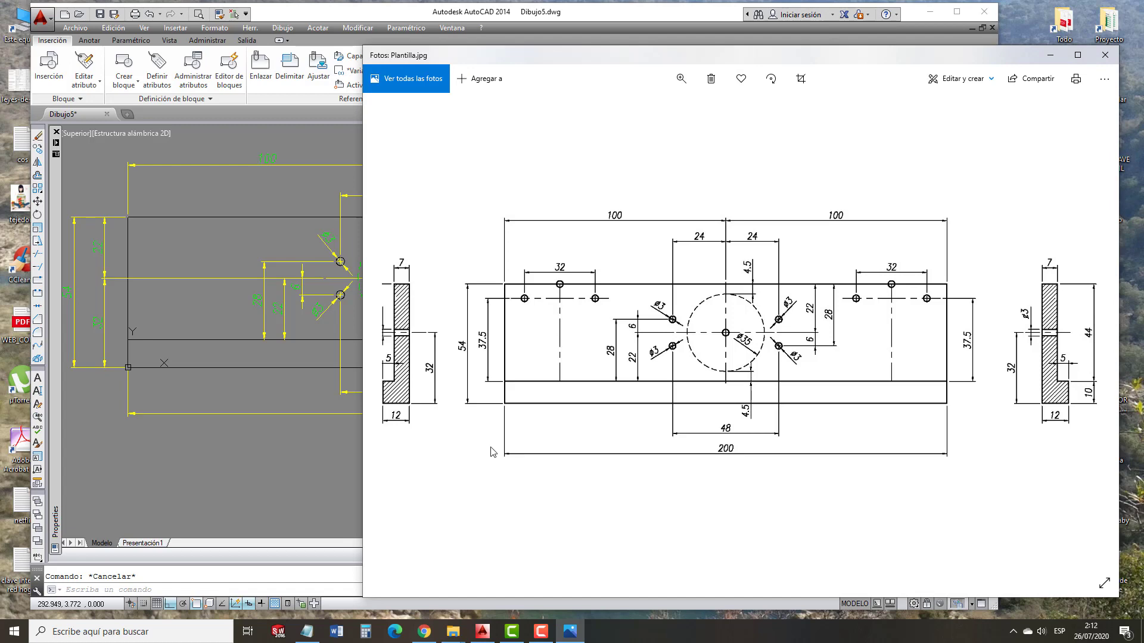
{"action": "left_click_drag", "start_coordinate": [693, 415], "coordinate": [655, 418]}
{"action": "left_click", "coordinate": [327, 451]}
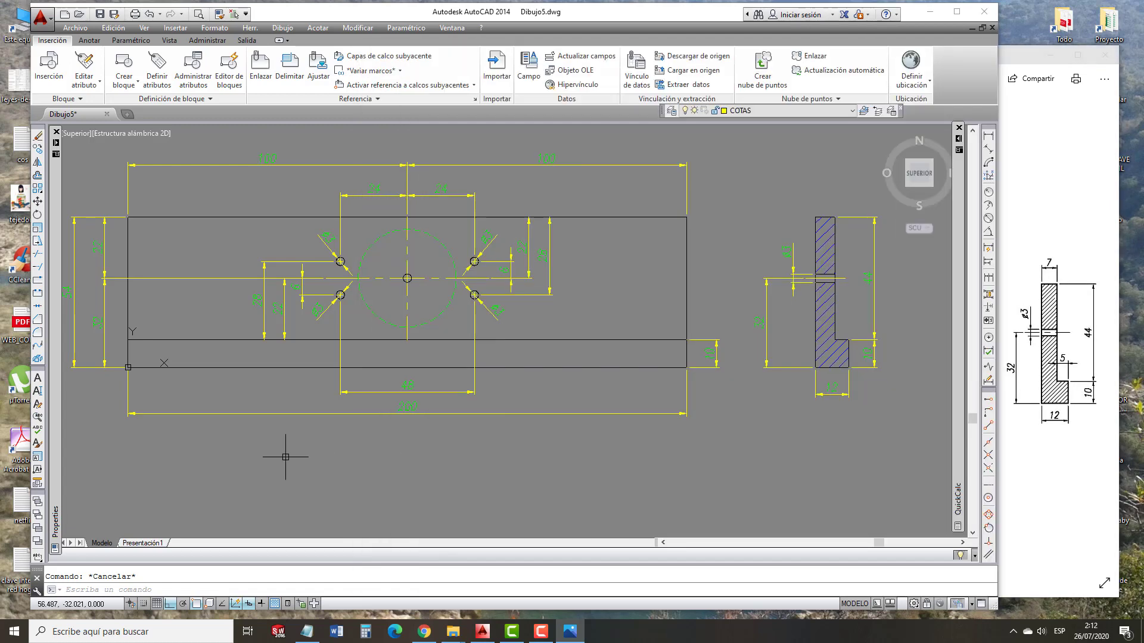
{"action": "key", "text": "Return"}
{"action": "scroll", "coordinate": [831, 220], "scroll_direction": "up", "scroll_amount": 5}
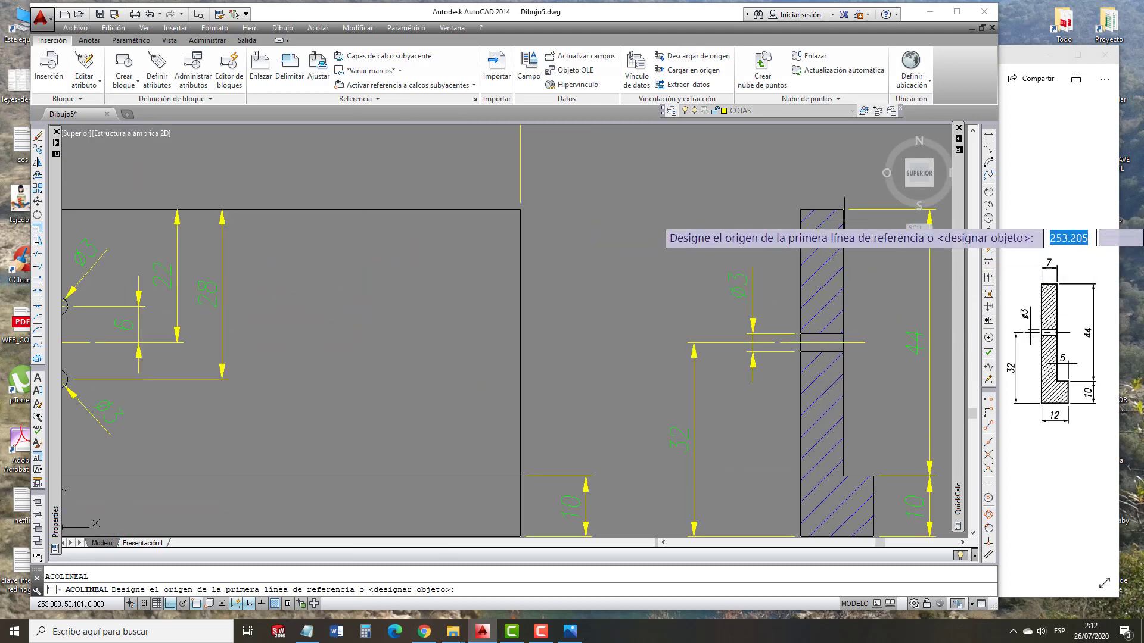
{"action": "key", "text": "Return"}
{"action": "left_click", "coordinate": [823, 212]}
{"action": "left_click", "coordinate": [794, 149]}
{"action": "scroll", "coordinate": [768, 202], "scroll_direction": "down", "scroll_amount": 5}
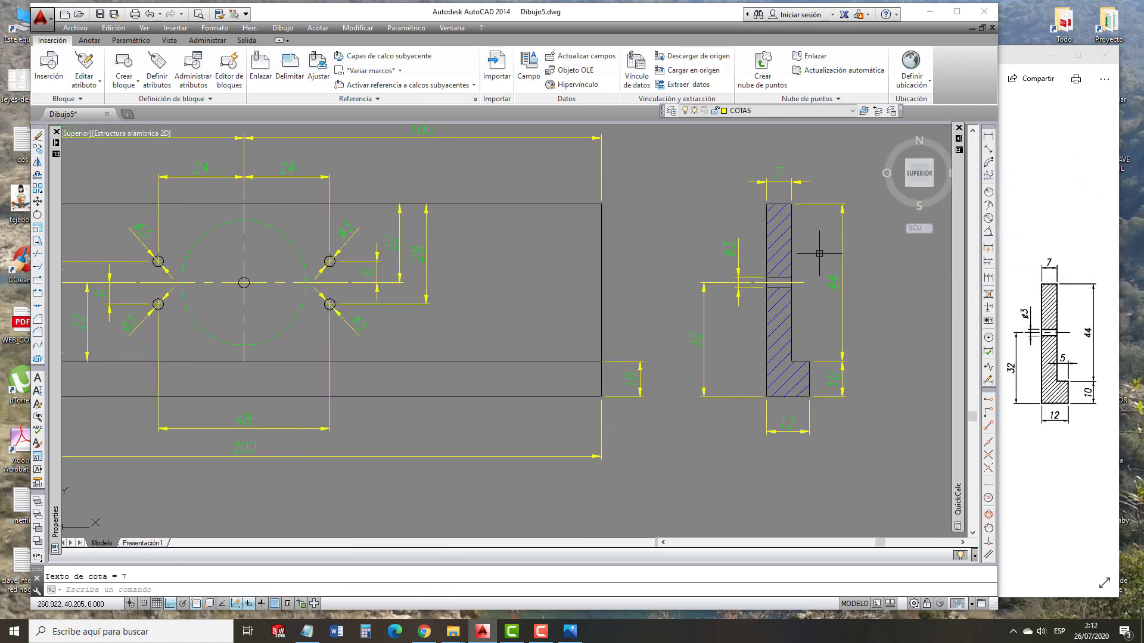
{"action": "key", "text": "Return"}
{"action": "scroll", "coordinate": [825, 349], "scroll_direction": "up", "scroll_amount": 5}
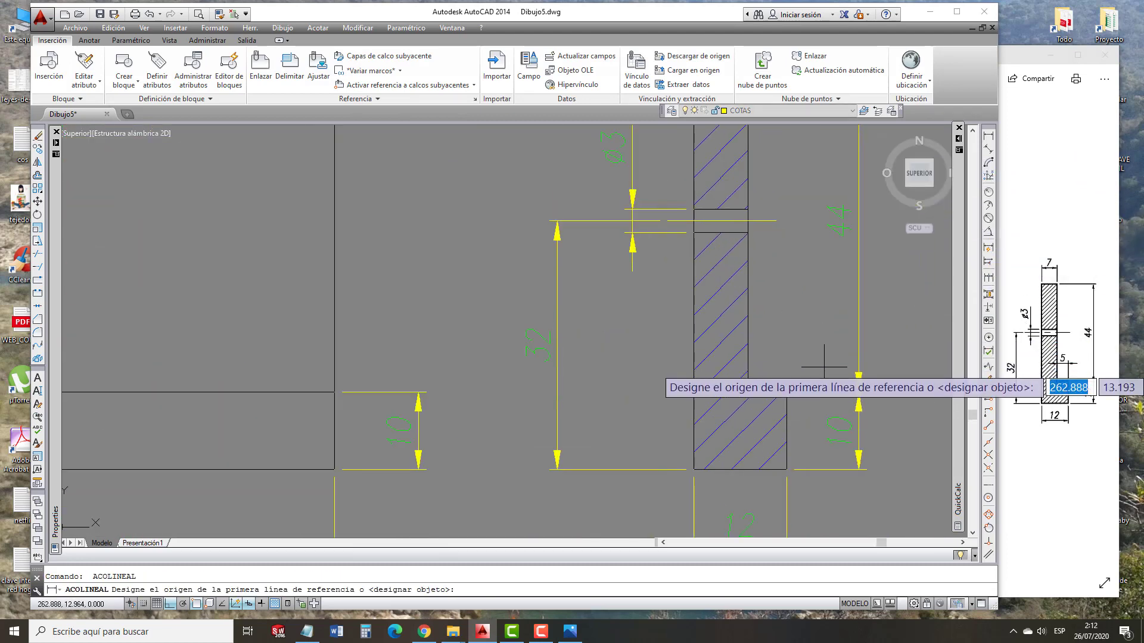
{"action": "left_click", "coordinate": [780, 394]}
{"action": "left_click", "coordinate": [730, 393]}
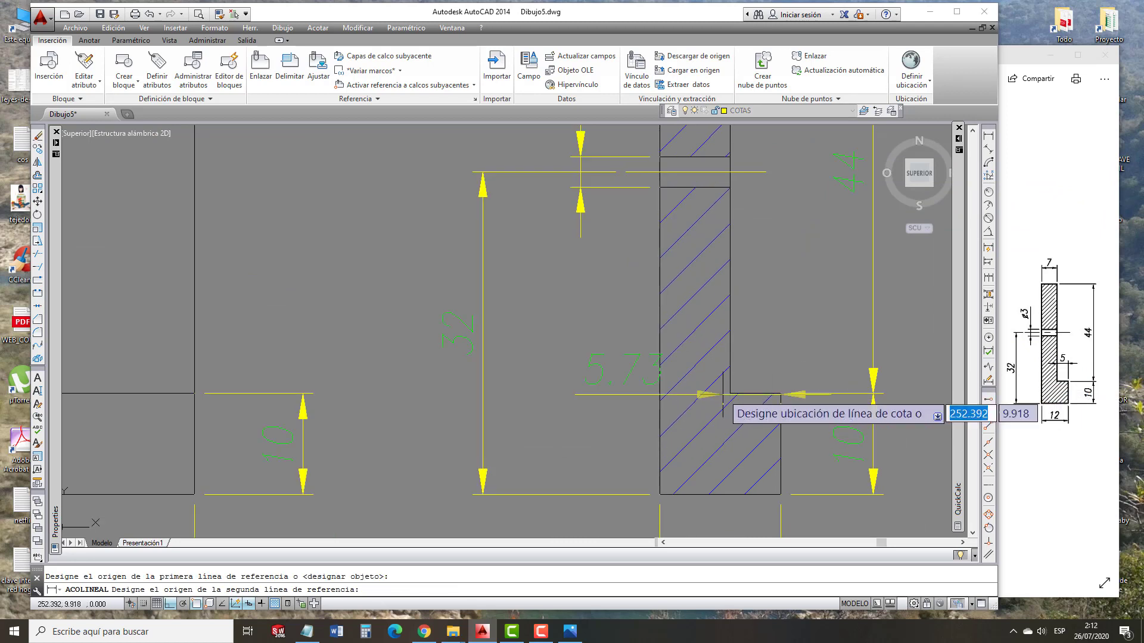
{"action": "key", "text": "Escape"}
Dimension the horizontal width of the section view's step ledge, placing the dimension just above the ledge.
{"action": "key", "text": "Return"}
{"action": "key", "text": "Return"}
{"action": "left_click", "coordinate": [757, 393]}
{"action": "left_click", "coordinate": [754, 332]}
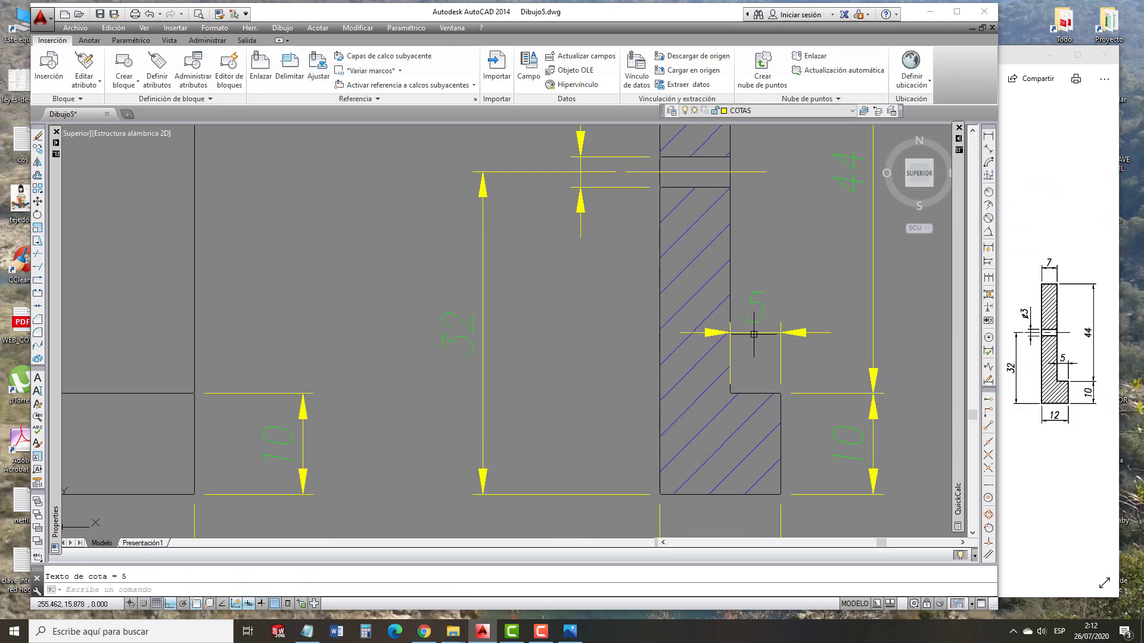
Stretch the ledge width dimension's inner extension origin up to its dimension line so it no longer overlaps the section's vertical edge.
{"action": "left_click", "coordinate": [753, 331]}
{"action": "left_click", "coordinate": [729, 394]}
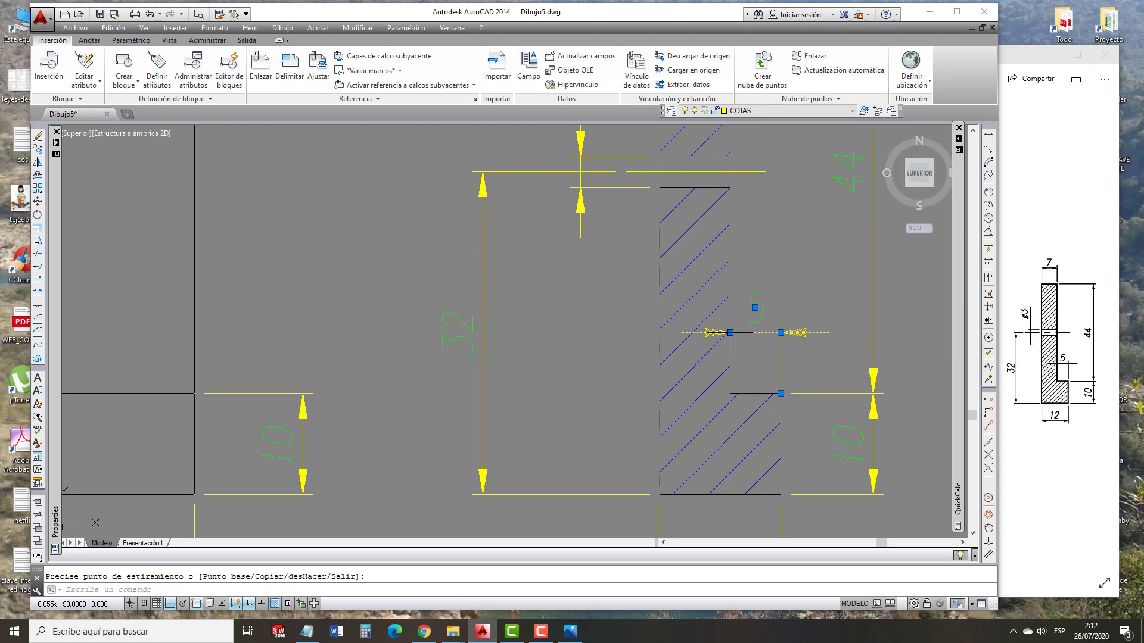
{"action": "scroll", "coordinate": [733, 378], "scroll_direction": "down", "scroll_amount": 3}
{"action": "key", "text": "Escape"}
{"action": "scroll", "coordinate": [787, 451], "scroll_direction": "down", "scroll_amount": 3}
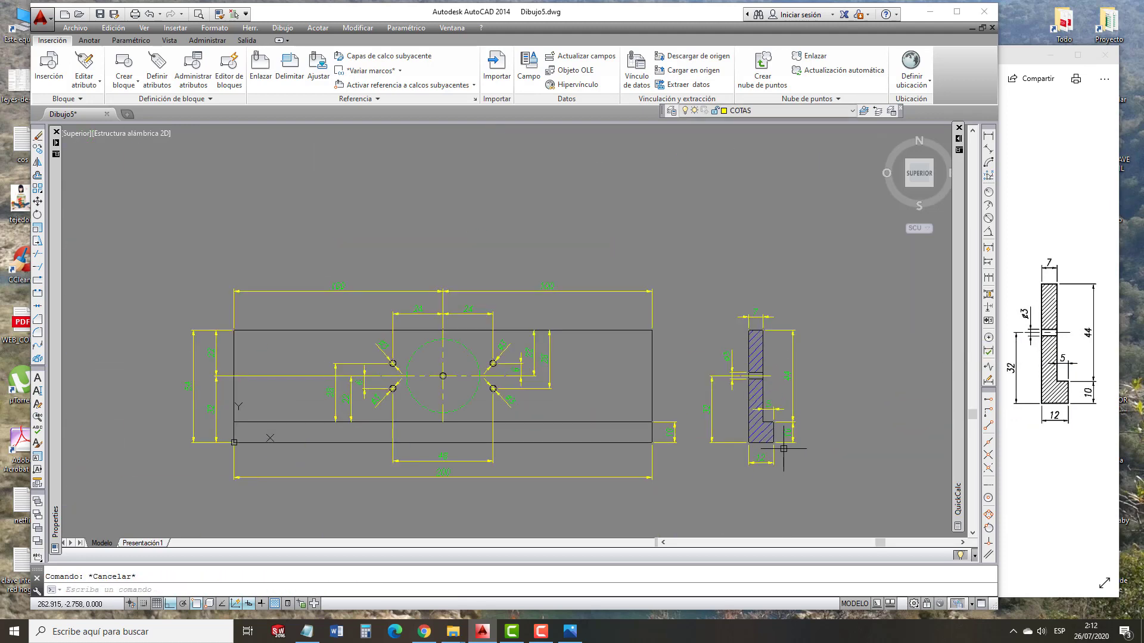
{"action": "scroll", "coordinate": [782, 448], "scroll_direction": "up", "scroll_amount": 1}
{"action": "mouse_move", "coordinate": [792, 439]}
{"action": "middle_mouse_down"}
{"action": "mouse_move", "coordinate": [827, 420]}
{"action": "mouse_move", "coordinate": [876, 427]}
{"action": "middle_mouse_up"}
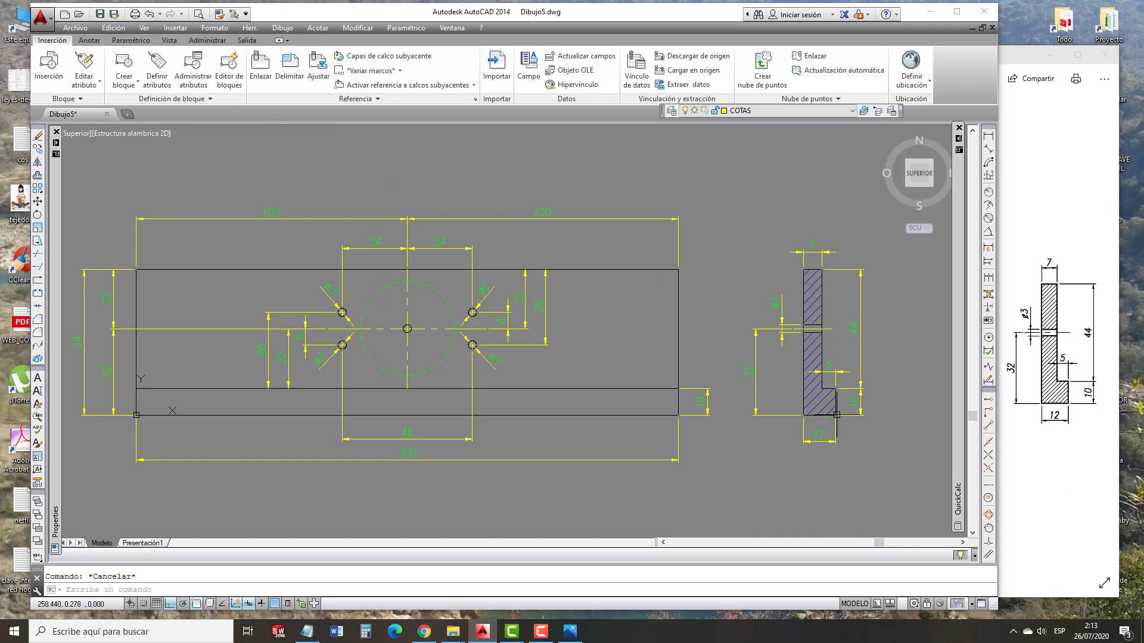
Add a diameter dimension to the large dashed circle in the front view, placing its text inside the circle toward the lower right.
{"action": "type", "text": "ad"}
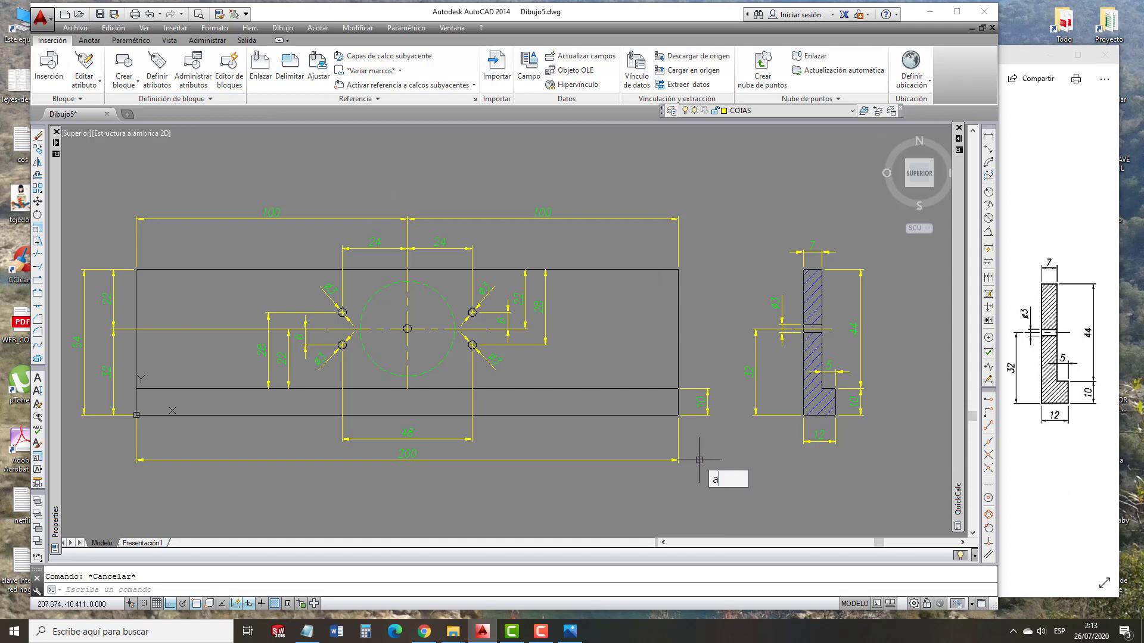
{"action": "key", "text": "Return"}
{"action": "left_click", "coordinate": [420, 376]}
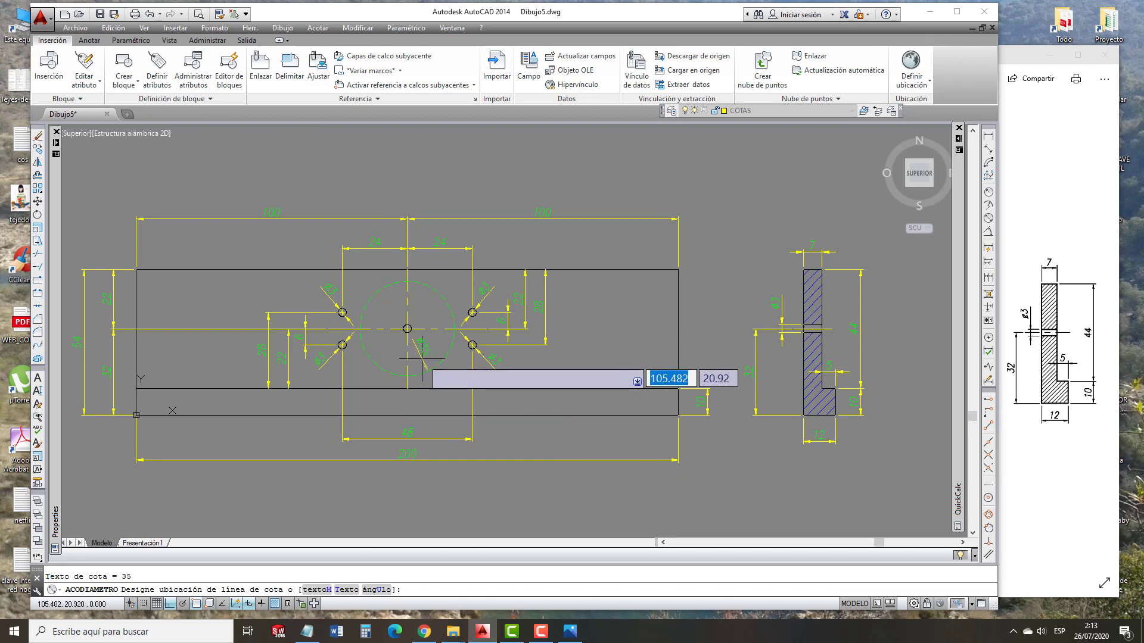
{"action": "left_click", "coordinate": [430, 358]}
Add a diameter dimension to the small hole at the center of the dashed circle.
{"action": "key", "text": "Return"}
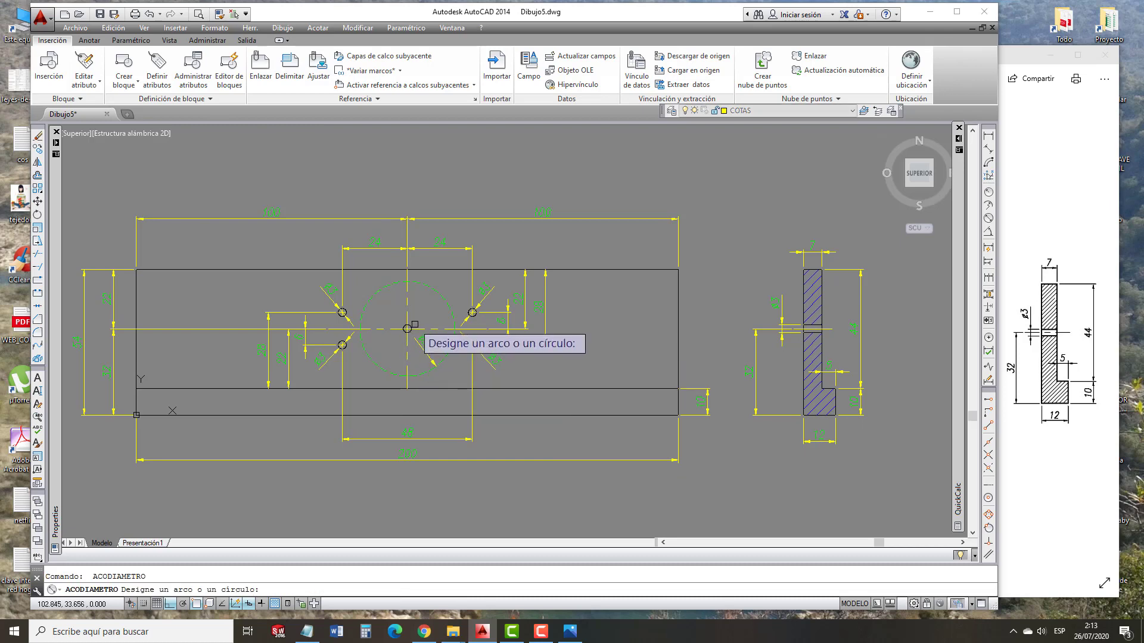
{"action": "scroll", "coordinate": [417, 327], "scroll_direction": "up", "scroll_amount": 3}
{"action": "left_click", "coordinate": [410, 327]}
{"action": "left_click", "coordinate": [405, 326]}
{"action": "scroll", "coordinate": [408, 326], "scroll_direction": "down", "scroll_amount": 3}
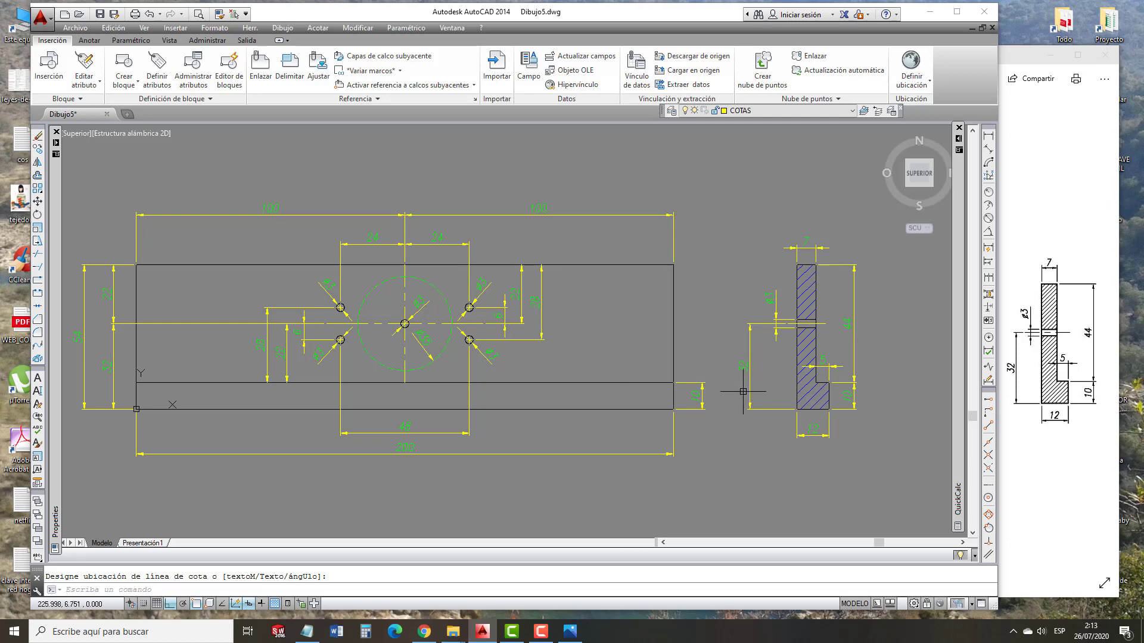
{"action": "middle_click_drag", "start_coordinate": [820, 411], "coordinate": [835, 415]}
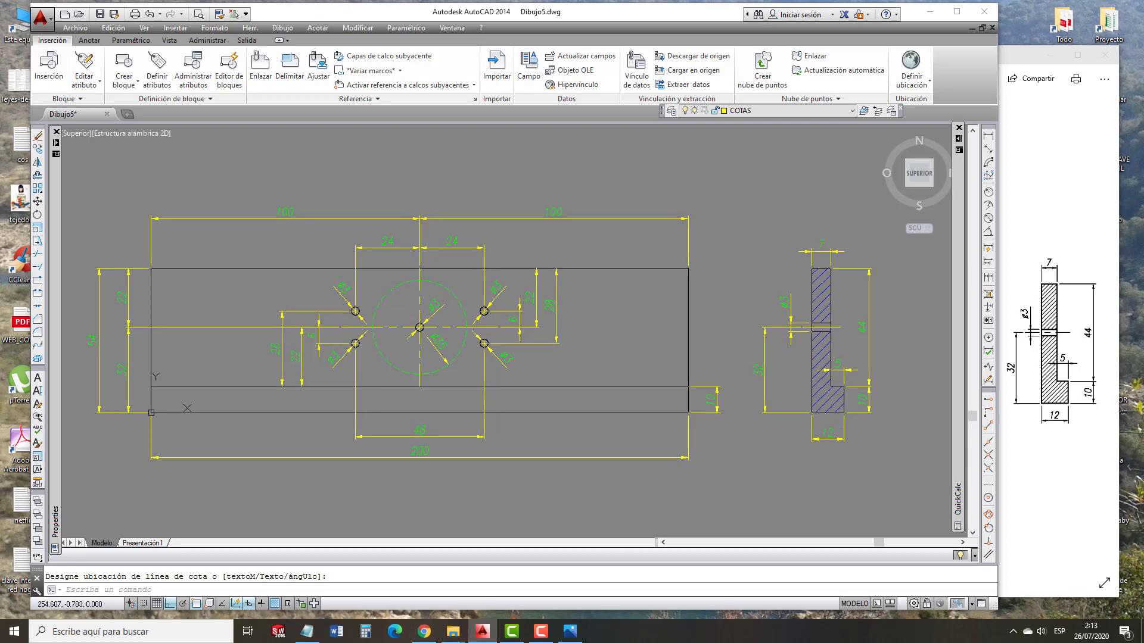
Switch to Notepad to review the template construction notes, and return to the drawing.
{"action": "left_click", "coordinate": [307, 631]}
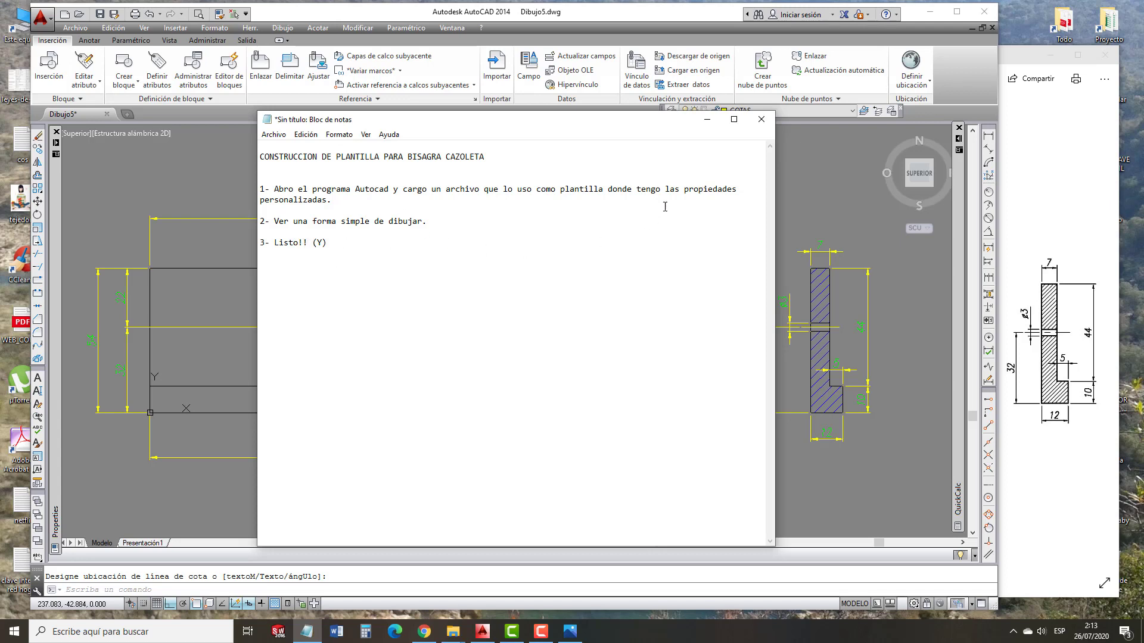
{"action": "left_click", "coordinate": [706, 124]}
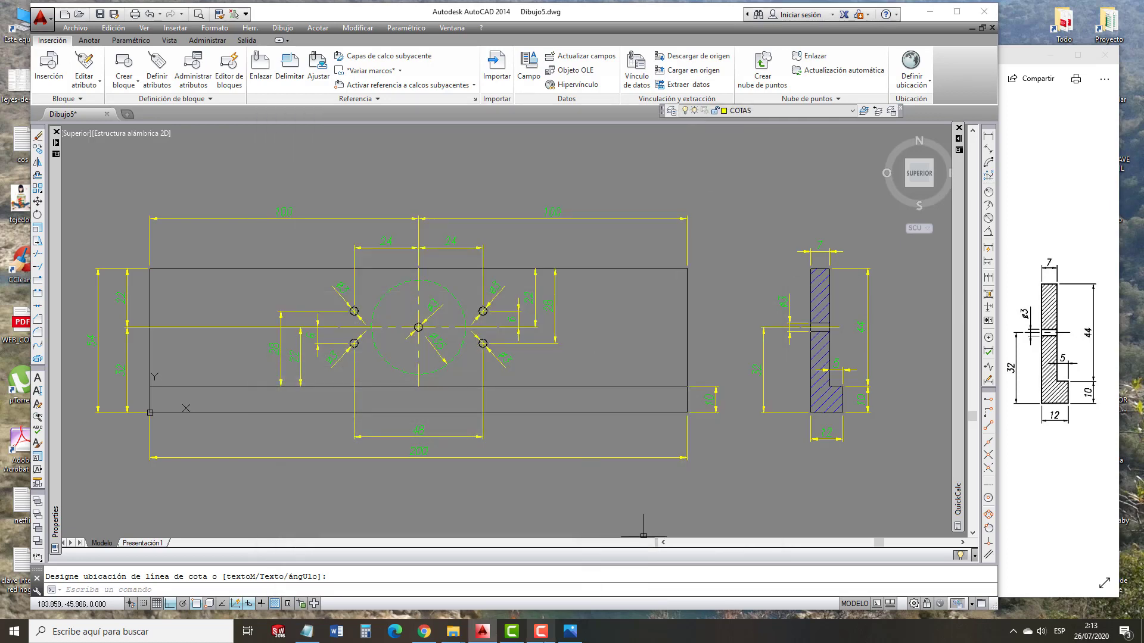